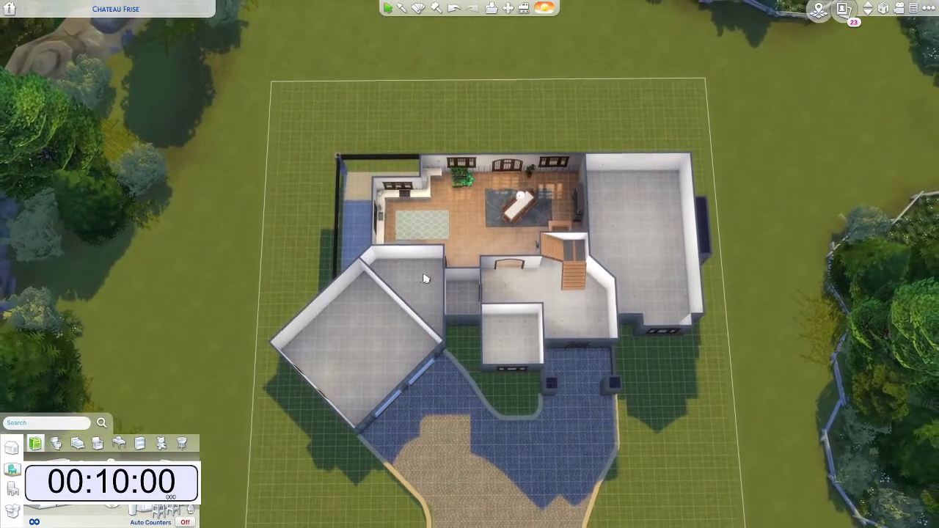
# Step: Orbit the camera around the house to bring the garage rooms into view
pyautogui.press('e')
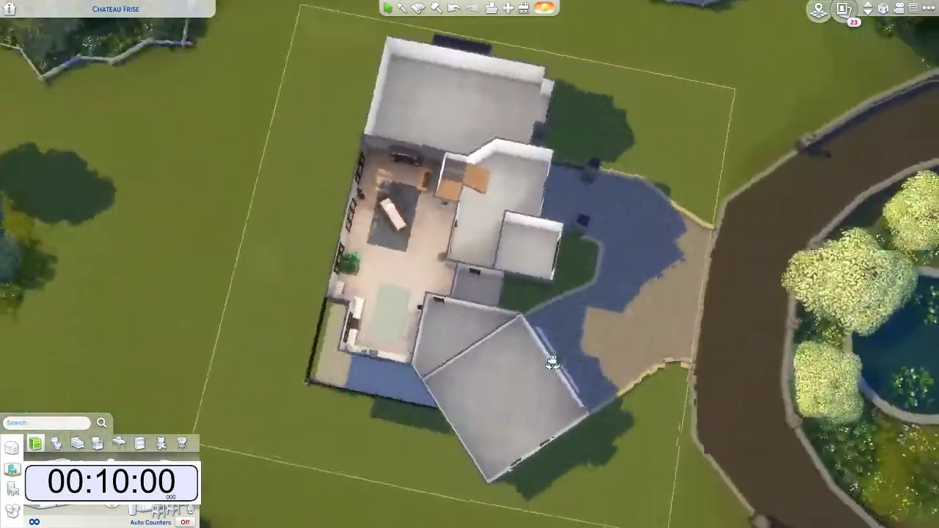
pyautogui.scroll(3, 552, 362)
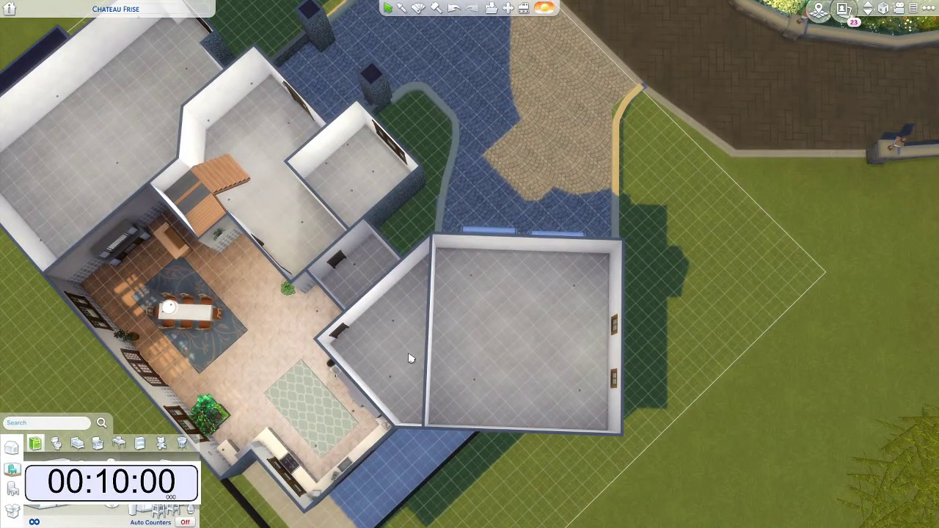
pyautogui.scroll(3, 509, 350)
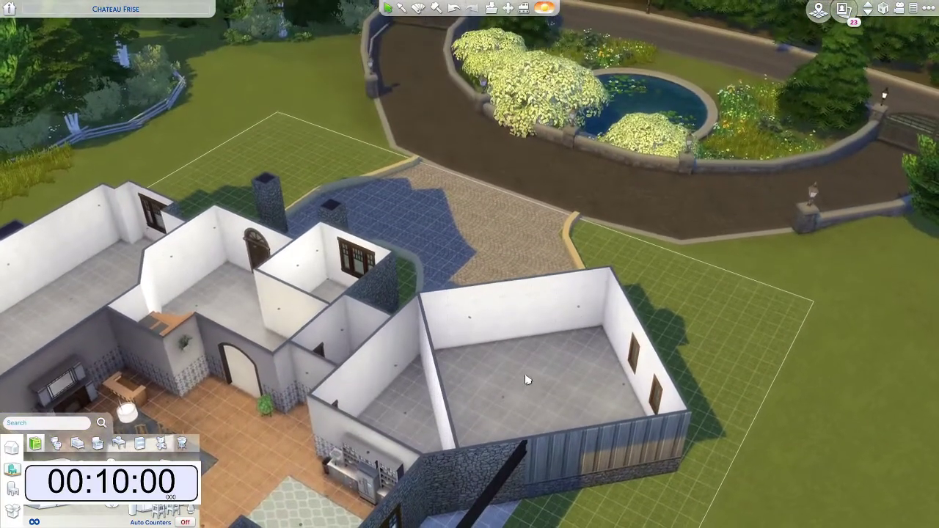
pyautogui.scroll(-1, 526, 381)
pyautogui.press('e')
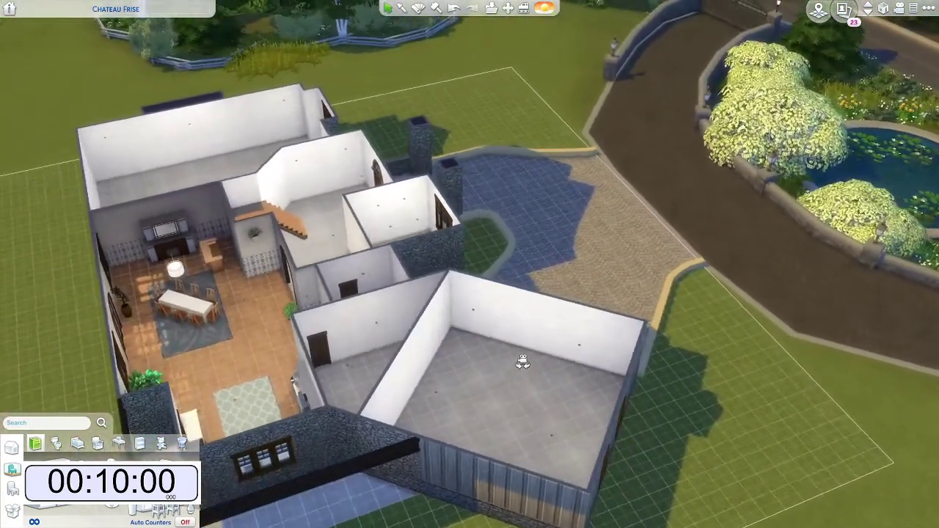
pyautogui.press('e')
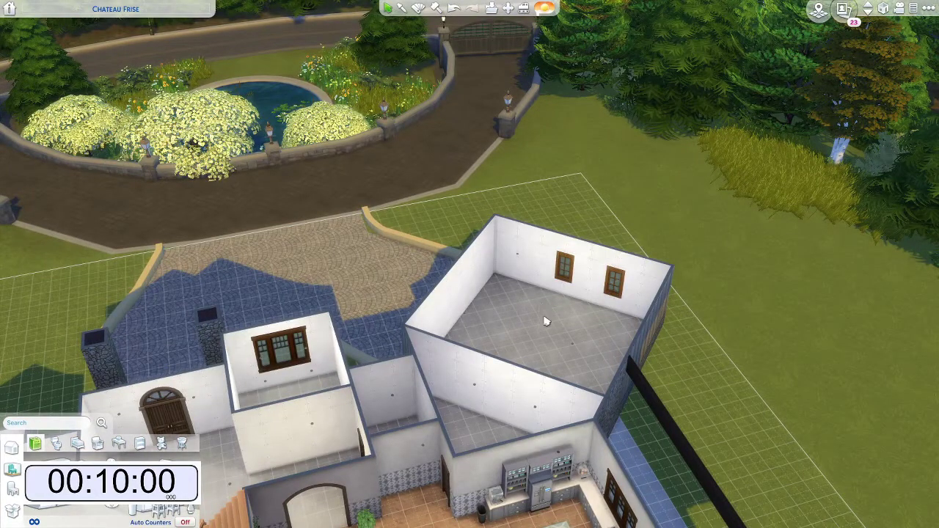
pyautogui.press('q')
pyautogui.scroll(3, 536, 338)
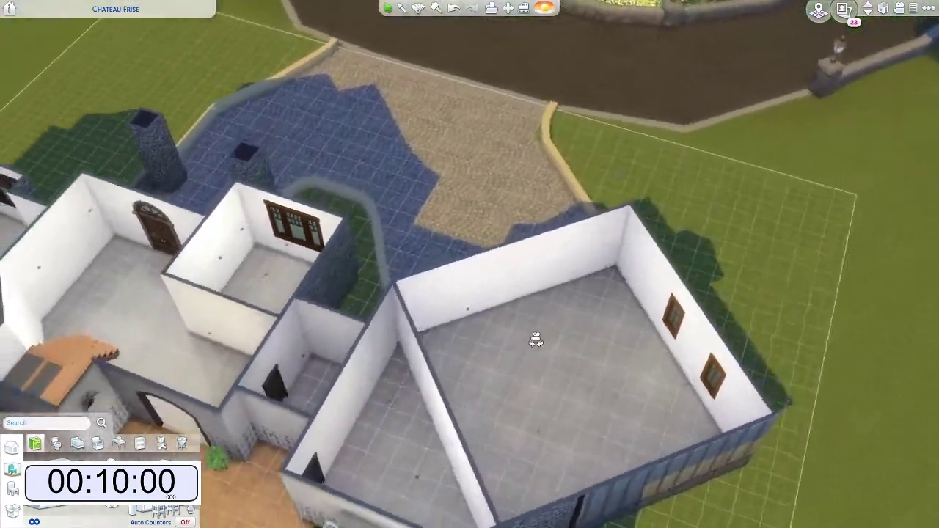
pyautogui.press('q')
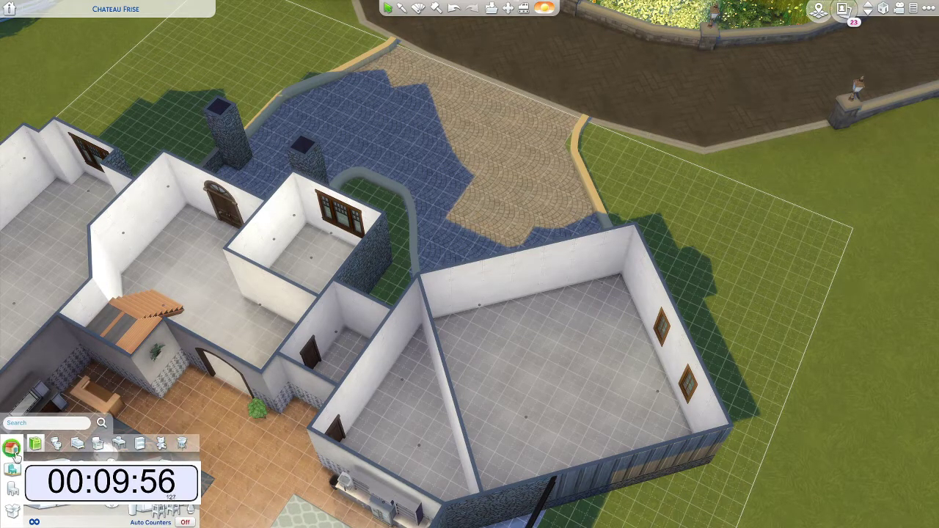
# Step: Select the Grand Sliding Door from the Build doors catalog
pyautogui.click(12, 447)
pyautogui.click(227, 476)
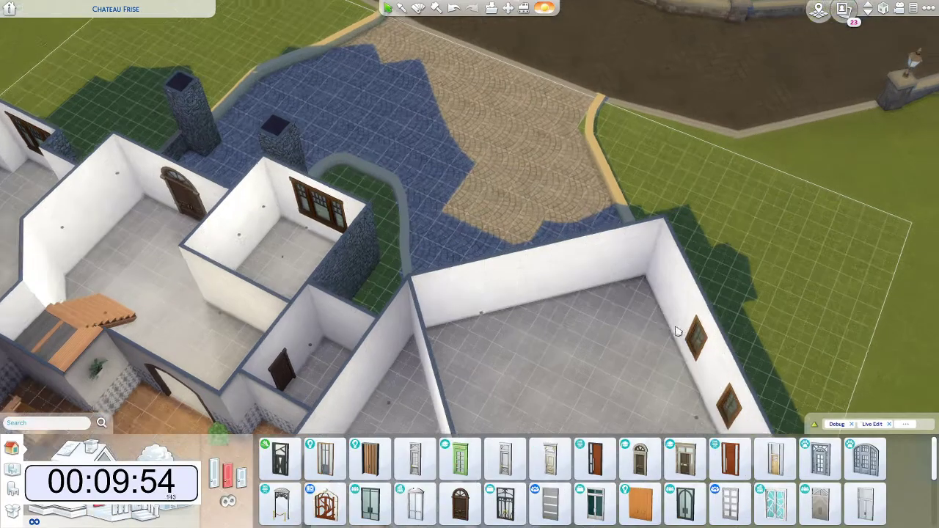
pyautogui.scroll(5, 556, 367)
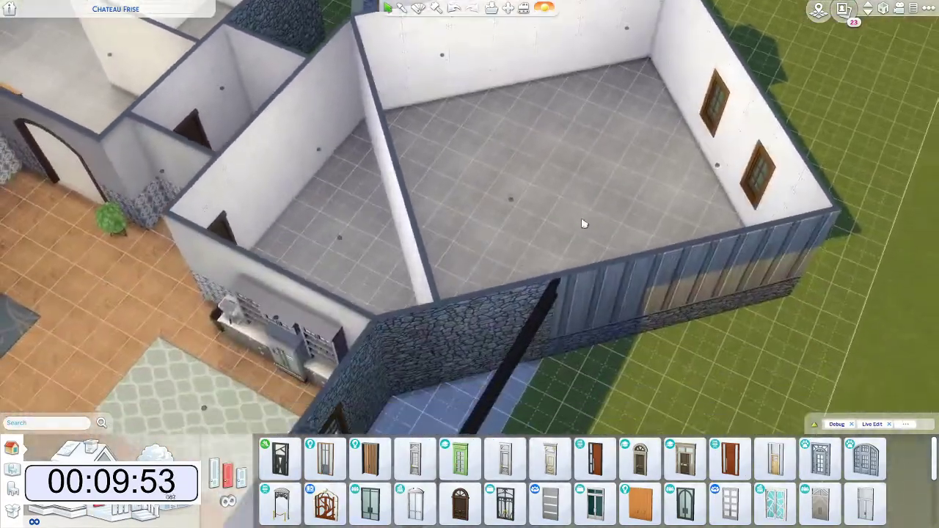
pyautogui.scroll(-5, 583, 223)
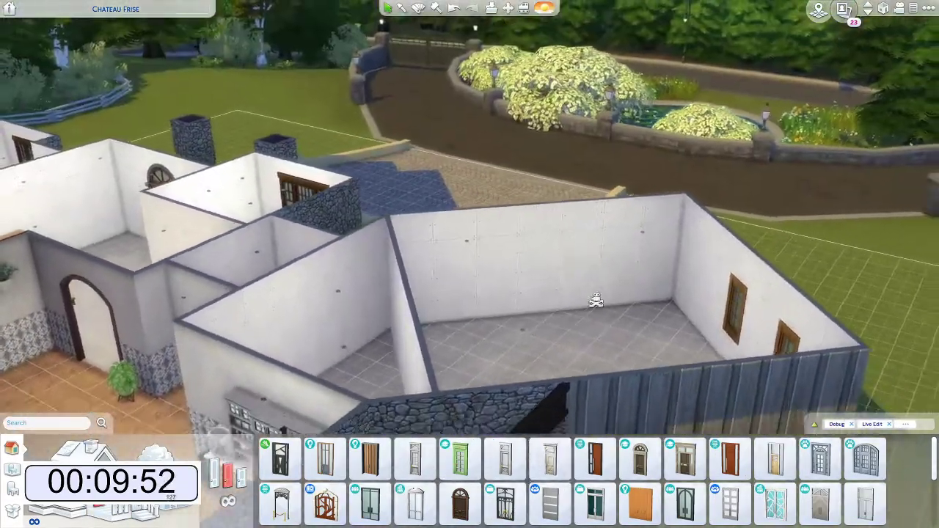
pyautogui.scroll(5, 540, 386)
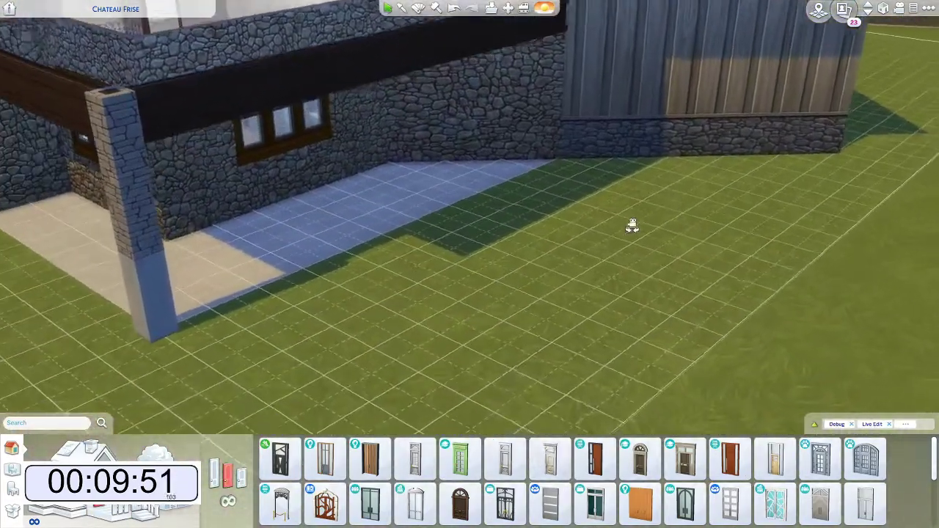
pyautogui.scroll(3, 632, 226)
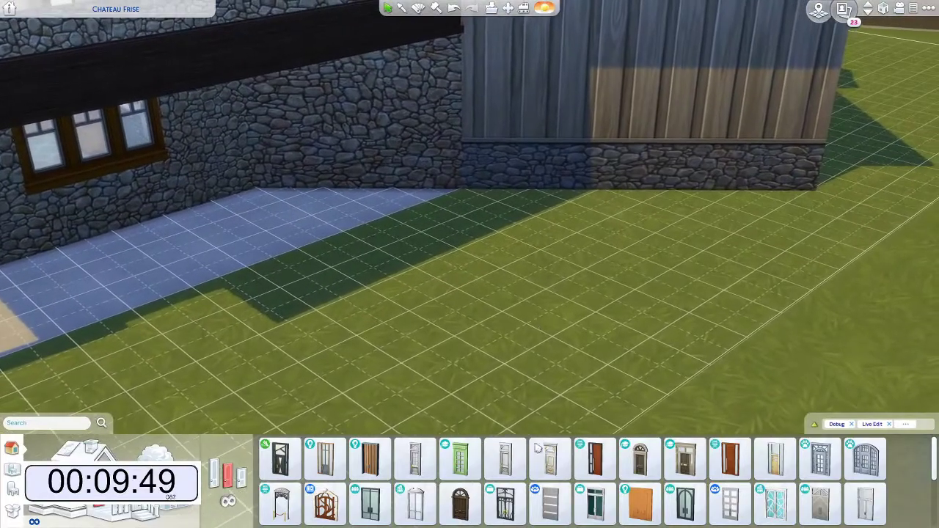
pyautogui.scroll(-3, 543, 462)
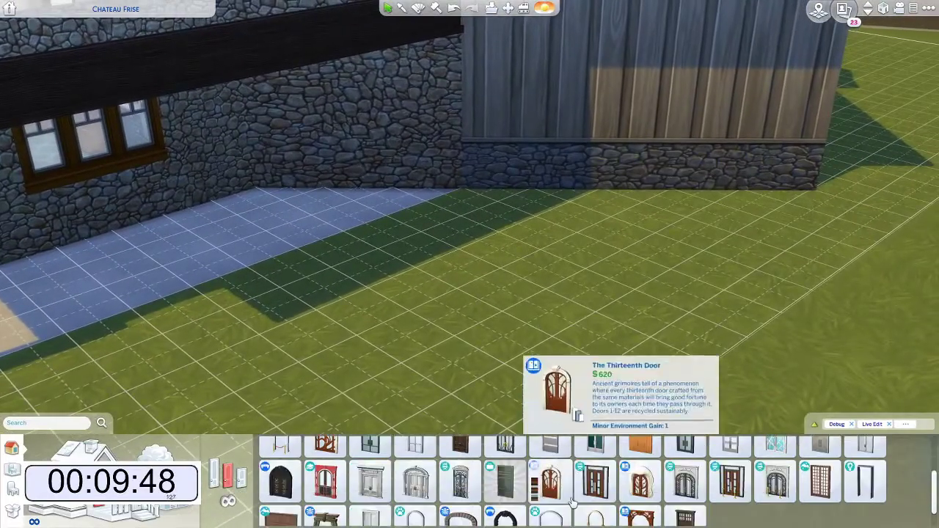
pyautogui.scroll(-3, 639, 484)
pyautogui.click(688, 519)
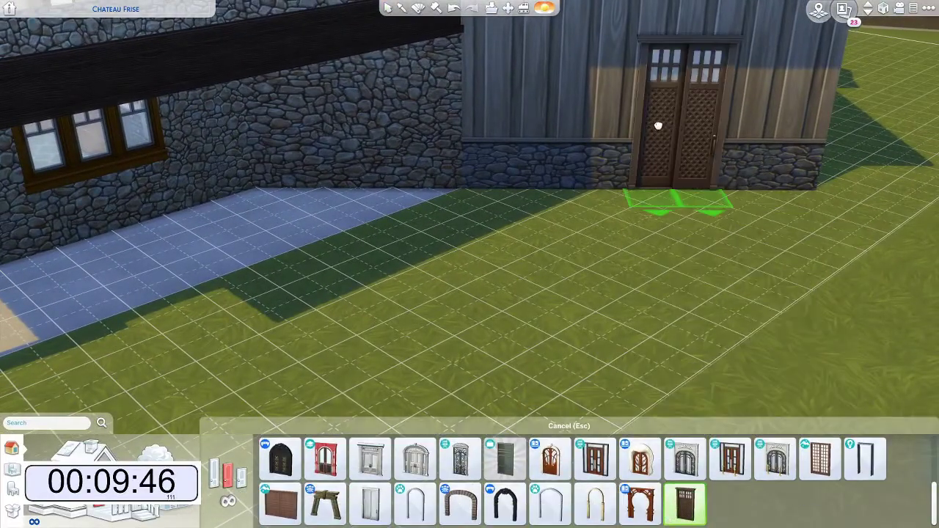
# Step: Place the dark lattice double doors on the garage's outer wall and back wall
pyautogui.scroll(-2, 604, 160)
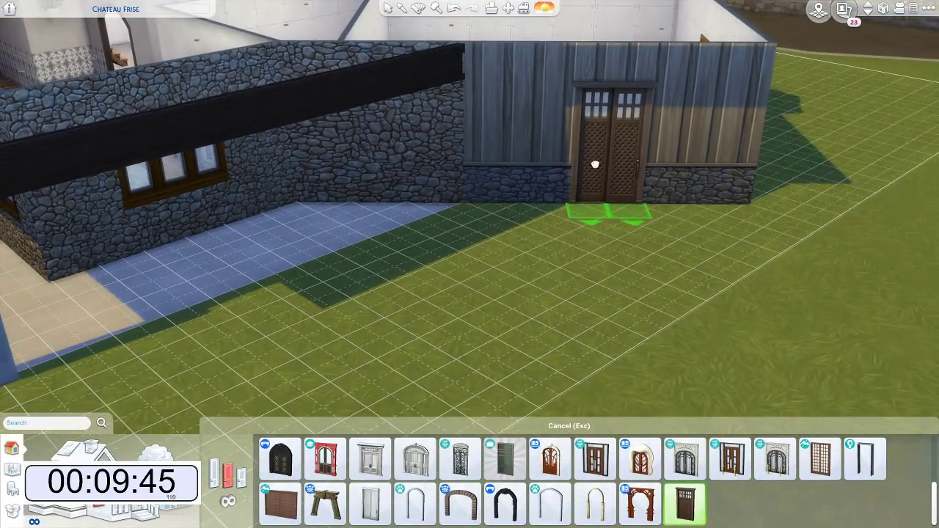
pyautogui.click(595, 163)
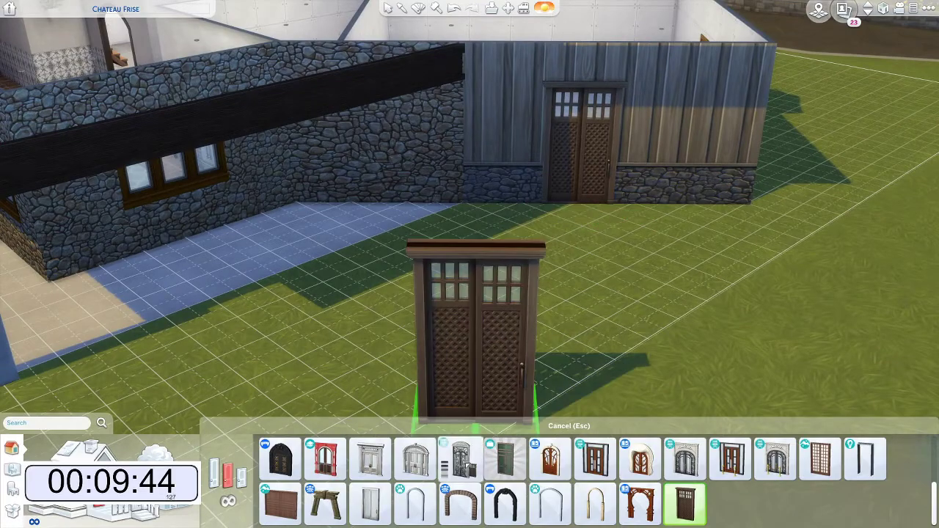
pyautogui.scroll(-3, 461, 285)
pyautogui.press('q')
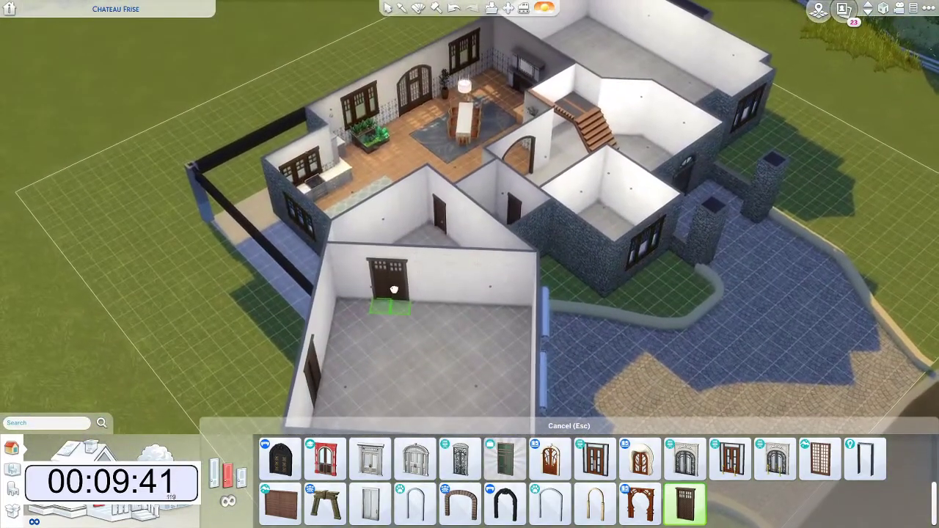
pyautogui.click(394, 289)
pyautogui.press('Escape')
# Step: Cover the garage walls with wood-plank-over-stone paneling
pyautogui.scroll(3, 378, 389)
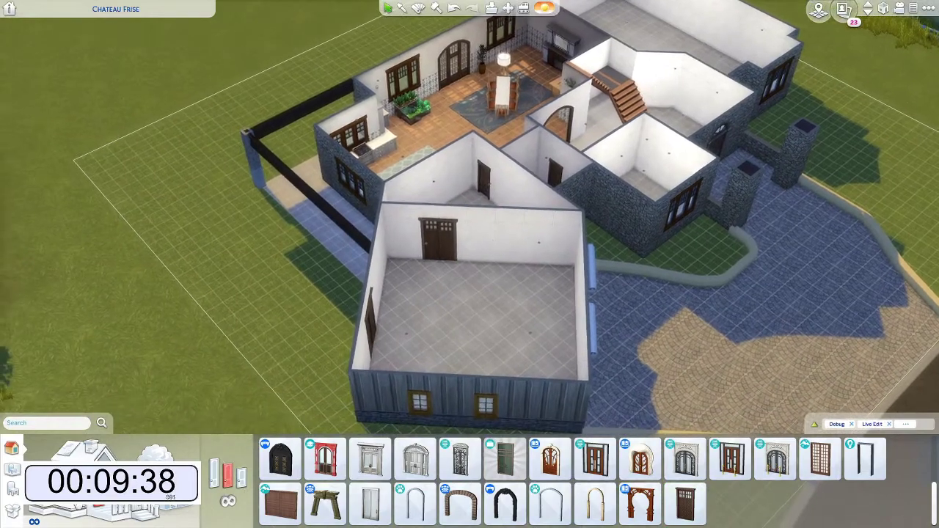
pyautogui.click(424, 376)
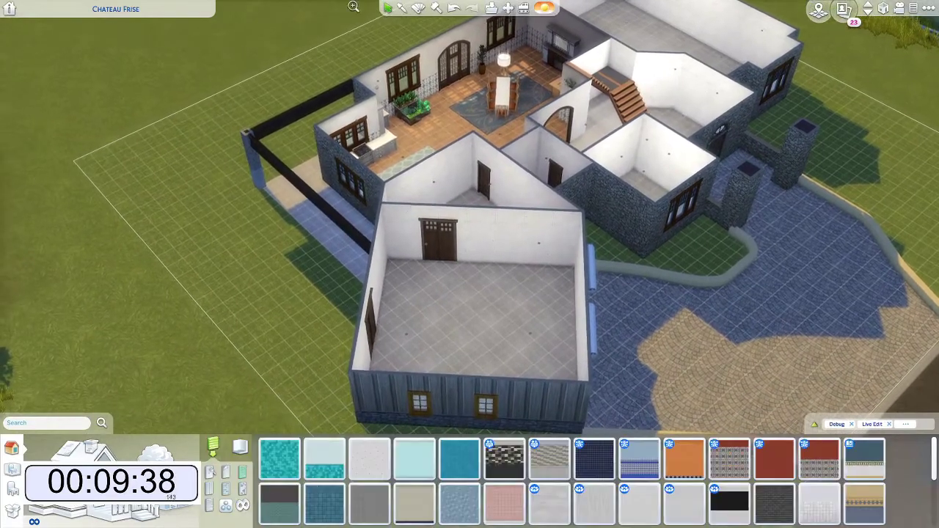
pyautogui.click(433, 228)
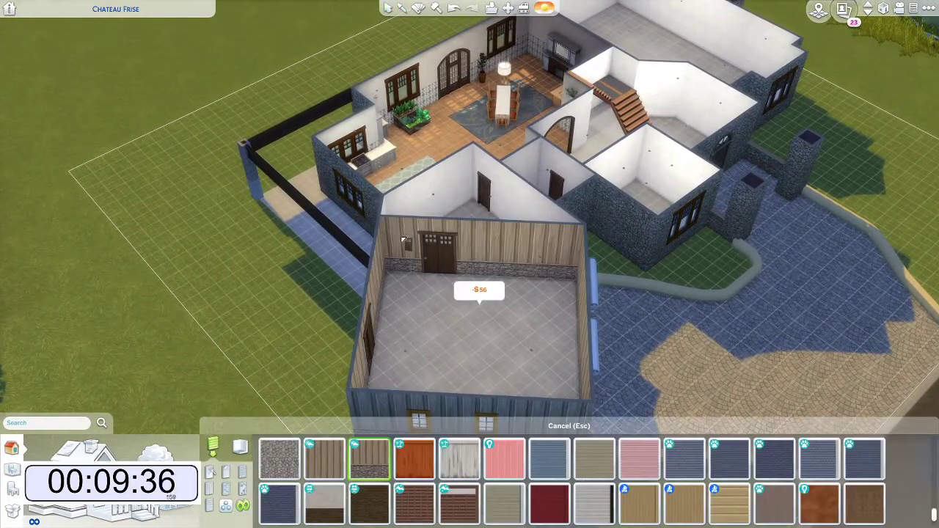
# Step: Sample the driveway's Arciform Cobblestone and apply it to the garage floor
pyautogui.click(435, 7)
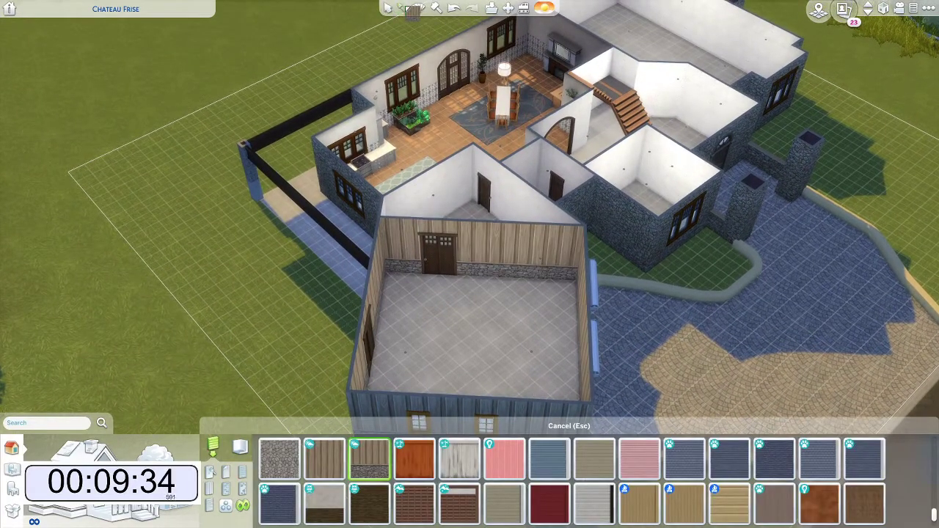
pyautogui.click(682, 357)
pyautogui.click(427, 325)
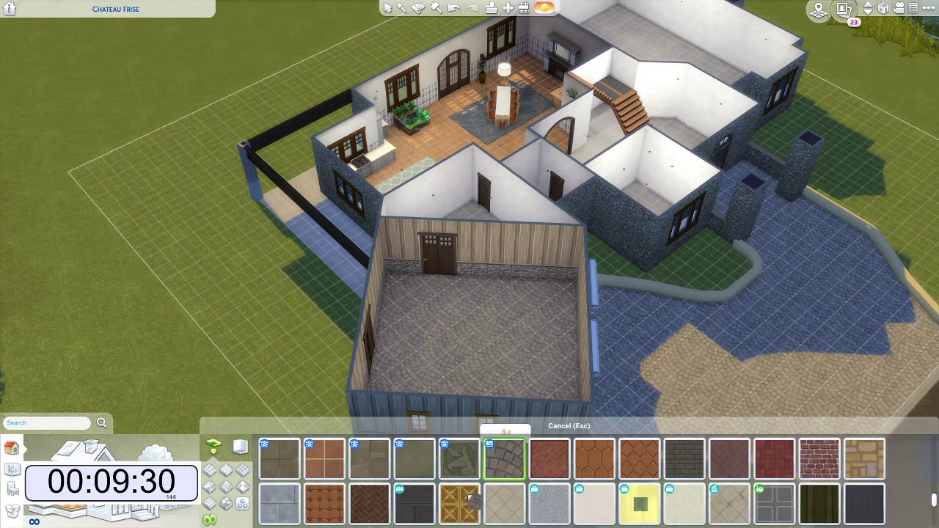
# Step: Browse terrain, wood, linoleum and stone floor finishes to reach the slab styles
pyautogui.click(612, 510)
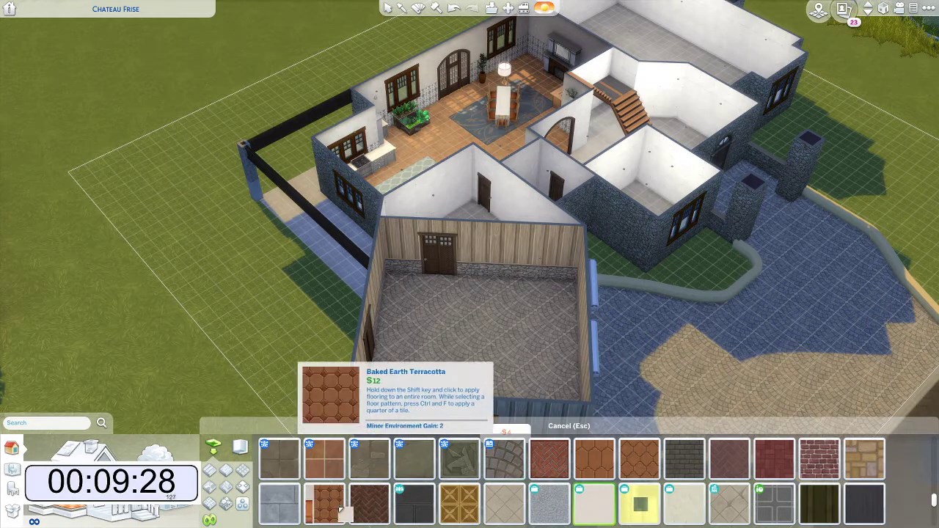
pyautogui.click(226, 503)
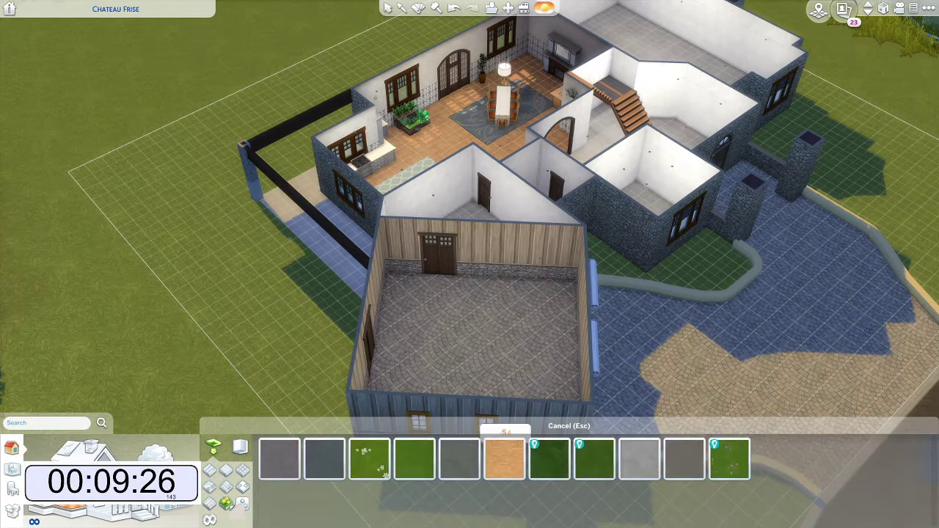
pyautogui.moveTo(297, 467)
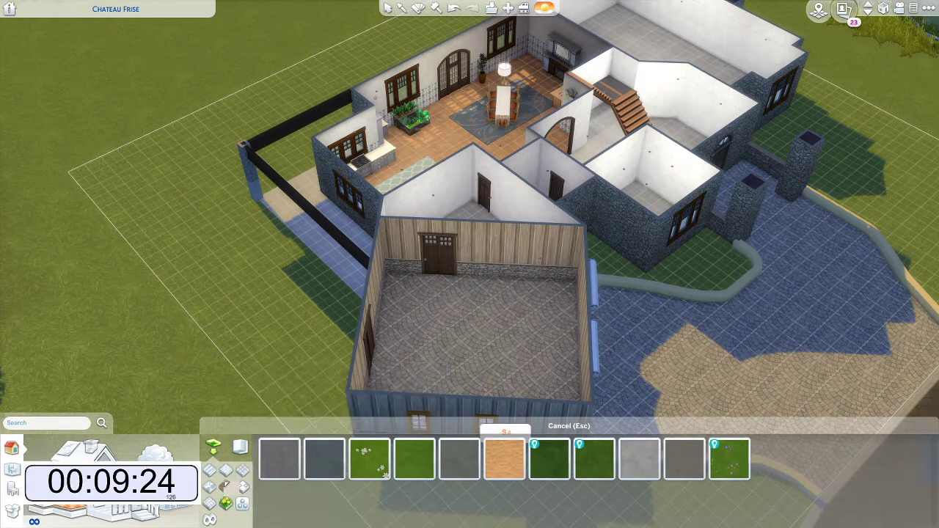
pyautogui.click(211, 471)
pyautogui.click(243, 488)
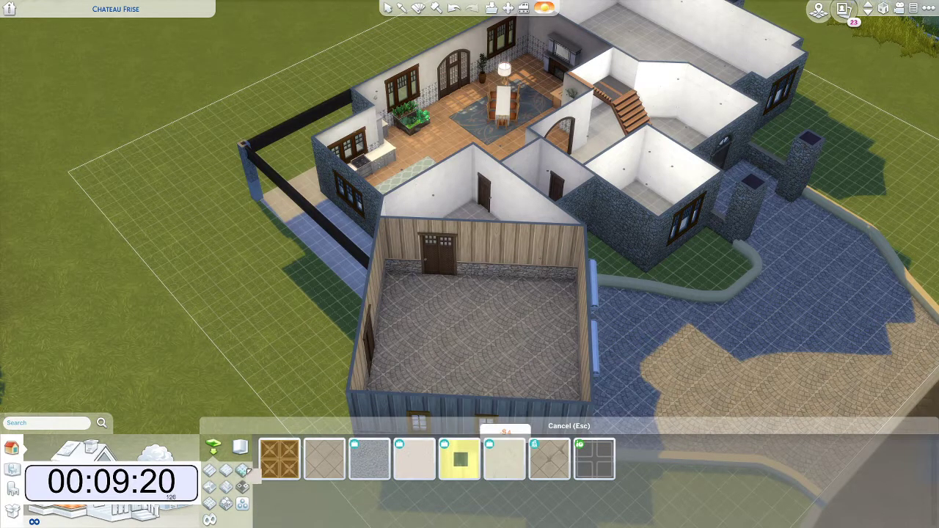
pyautogui.click(242, 470)
pyautogui.click(210, 487)
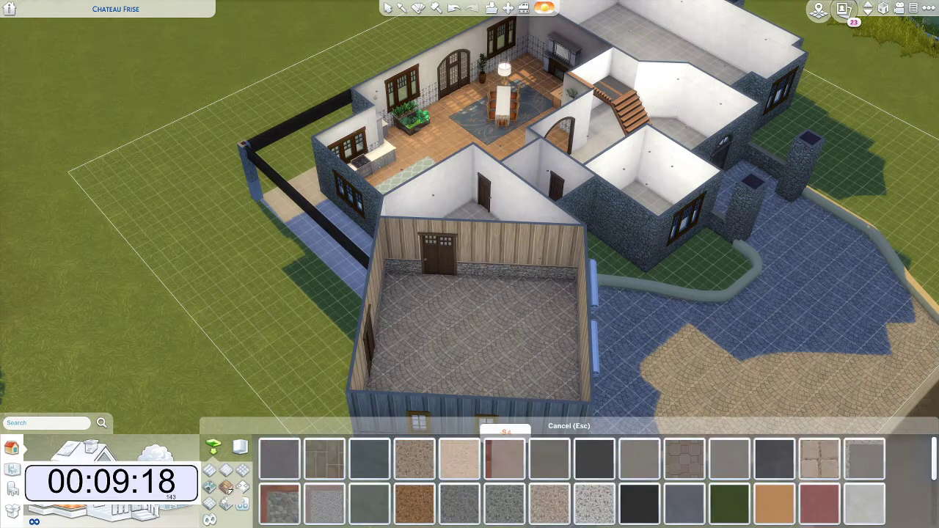
# Step: Try orange and green slabs, then settle on blue-grey slab tile for the garage floor
pyautogui.click(788, 508)
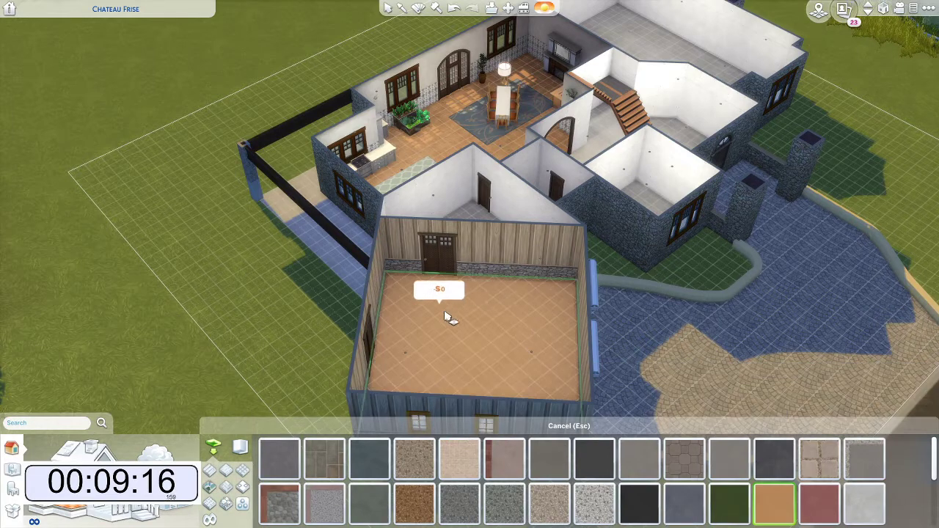
pyautogui.keyDown('shift'); pyautogui.click(472, 376); pyautogui.keyUp('shift')
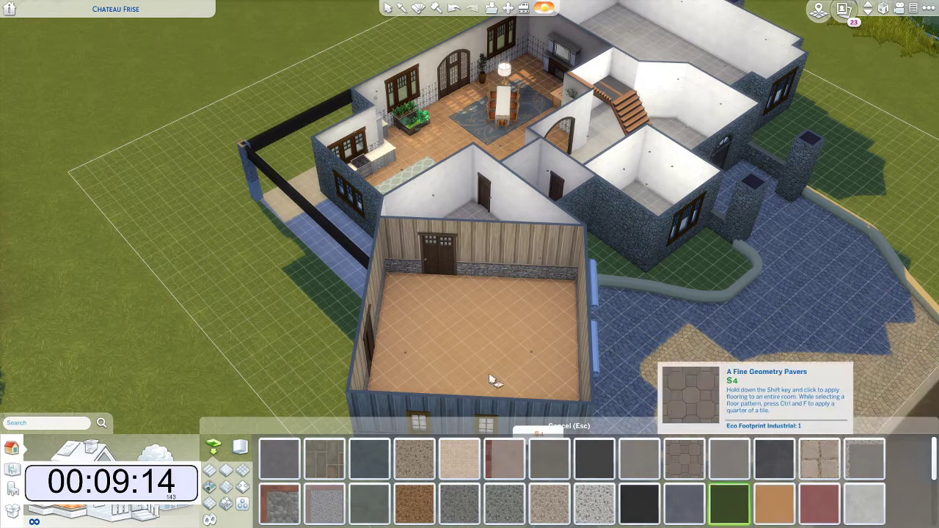
pyautogui.click(729, 504)
pyautogui.keyDown('shift'); pyautogui.click(457, 367); pyautogui.keyUp('shift')
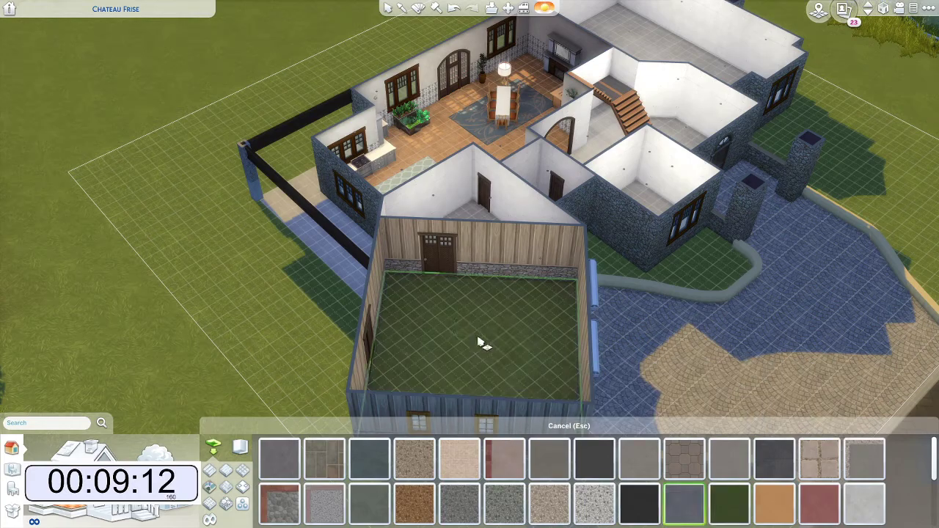
pyautogui.click(684, 505)
pyautogui.keyDown('shift'); pyautogui.click(484, 369); pyautogui.keyUp('shift')
pyautogui.scroll(5, 524, 352)
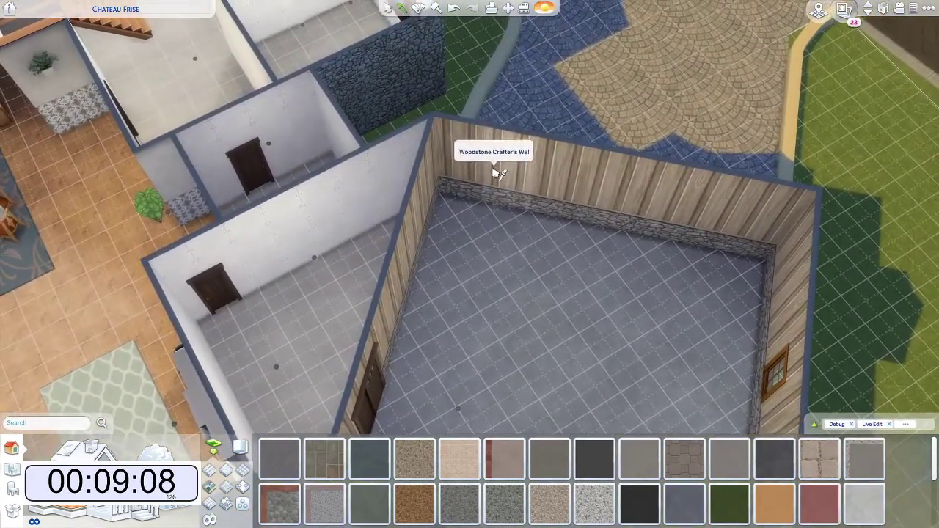
pyautogui.click(480, 165)
pyautogui.keyDown('shift'); pyautogui.click(335, 185); pyautogui.keyUp('shift')
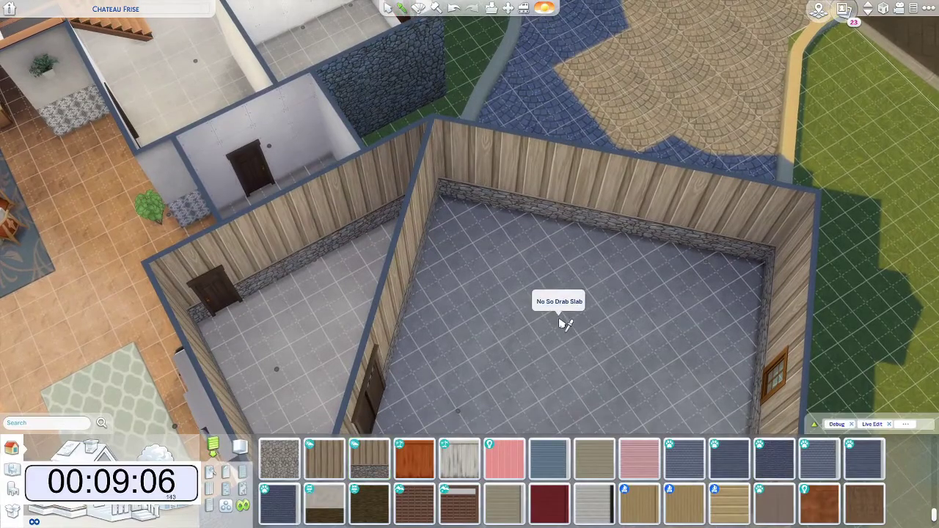
pyautogui.click(566, 319)
pyautogui.keyDown('shift'); pyautogui.click(350, 315); pyautogui.keyUp('shift')
pyautogui.scroll(-2, 457, 357)
pyautogui.press('a')
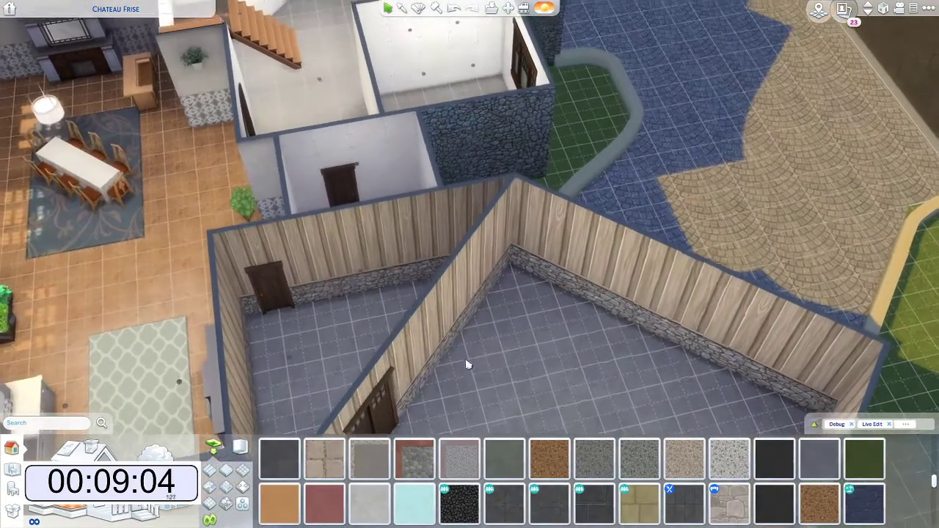
pyautogui.scroll(2, 301, 302)
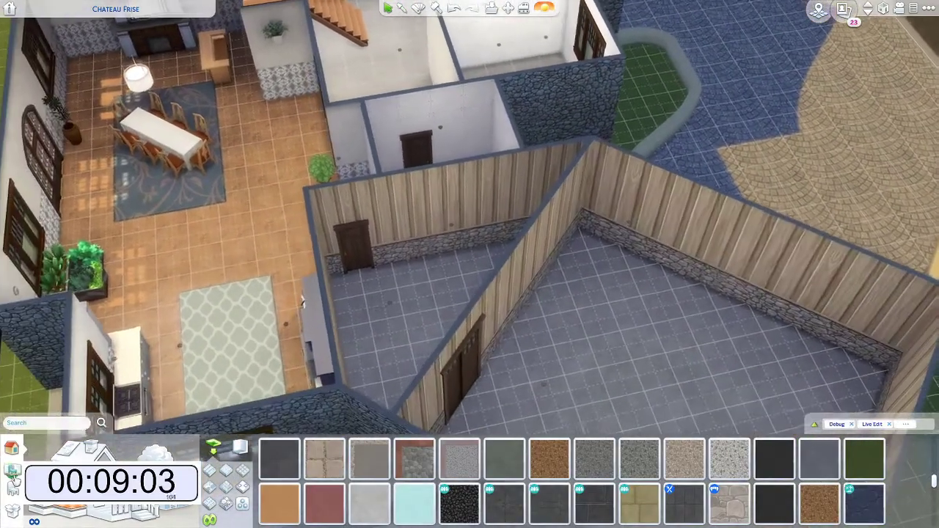
pyautogui.click(169, 477)
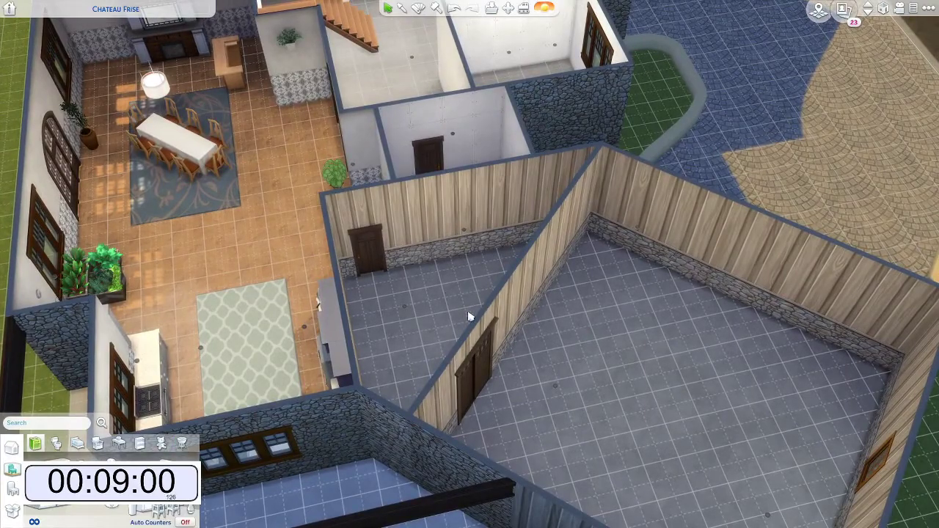
pyautogui.scroll(4, 391, 279)
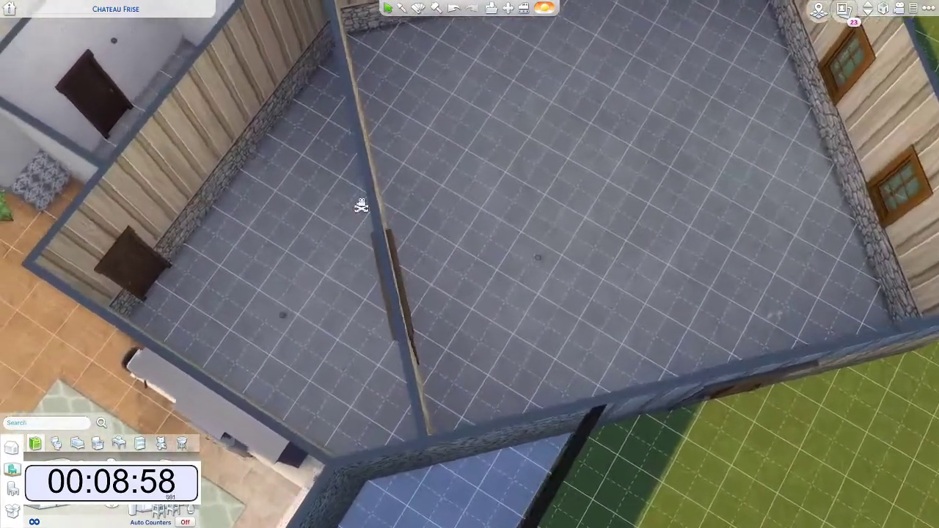
pyautogui.scroll(-2, 361, 206)
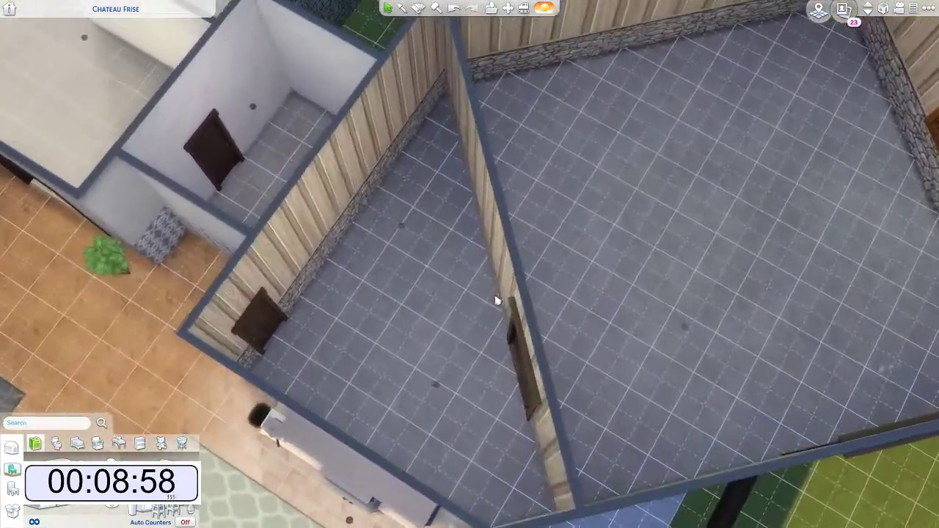
pyautogui.scroll(3, 549, 298)
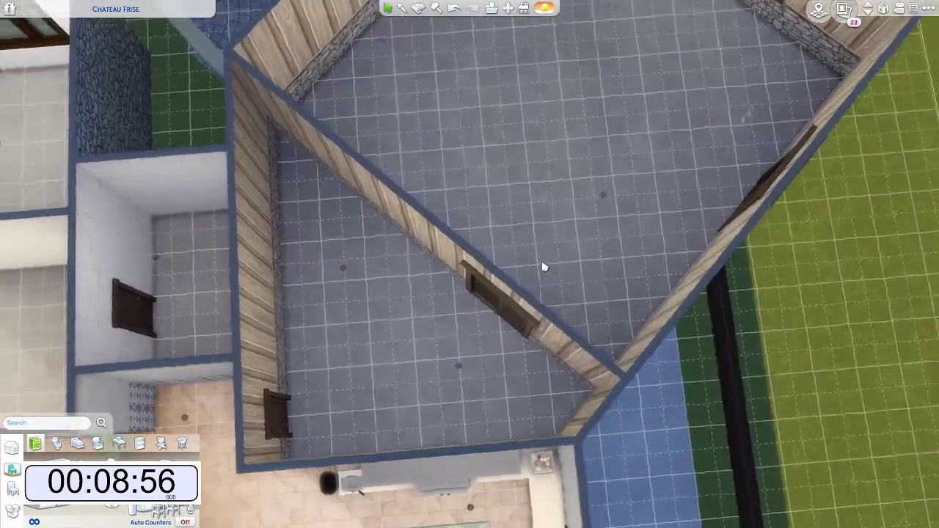
pyautogui.scroll(-2, 543, 267)
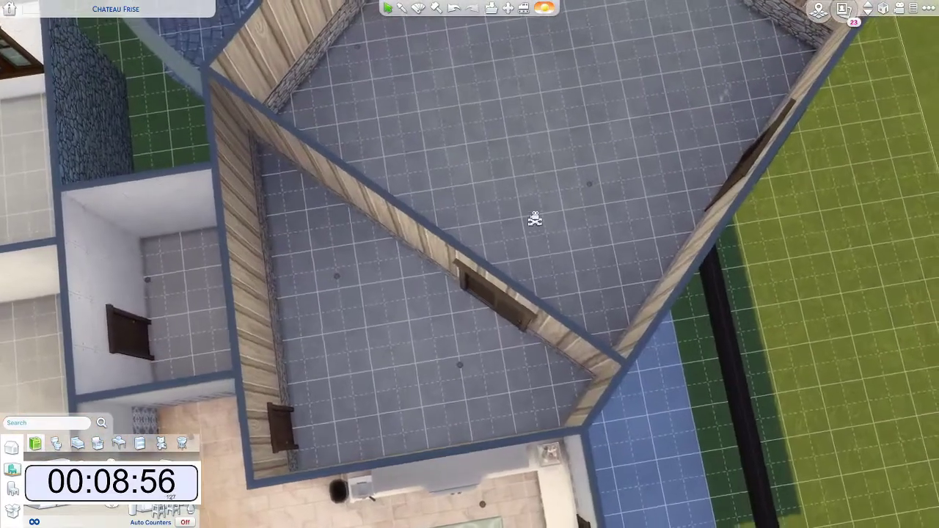
pyautogui.scroll(2, 492, 279)
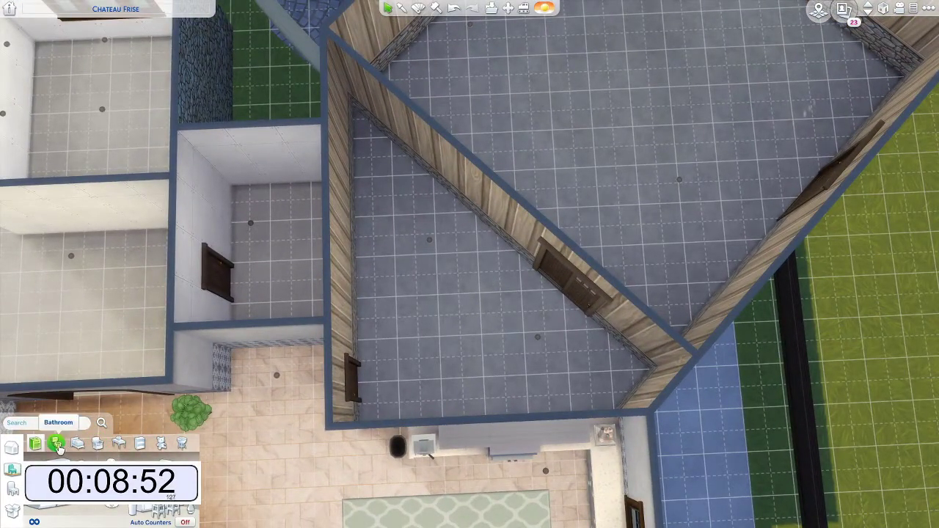
# Step: Look at the minimalist wall-mounted shower, then cancel without placing it
pyautogui.click(56, 444)
pyautogui.scroll(2, 435, 293)
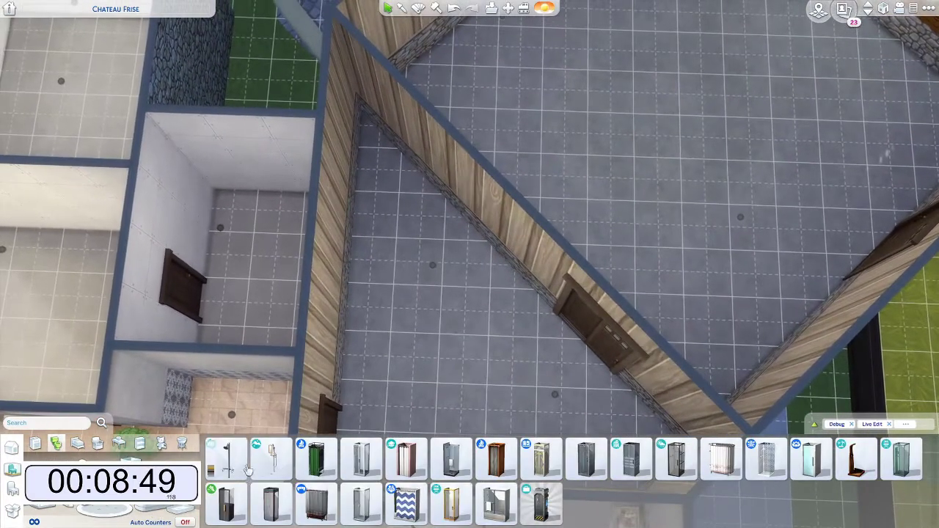
pyautogui.click(232, 468)
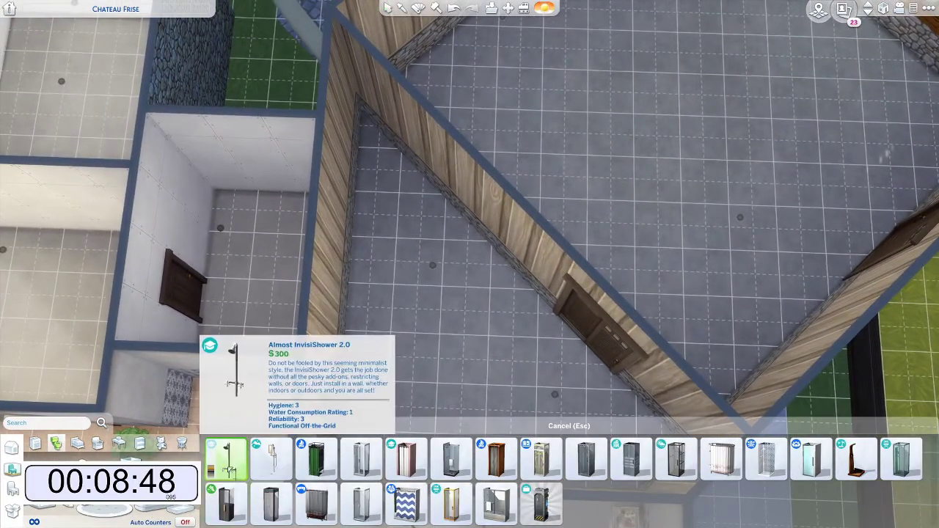
pyautogui.press('Escape')
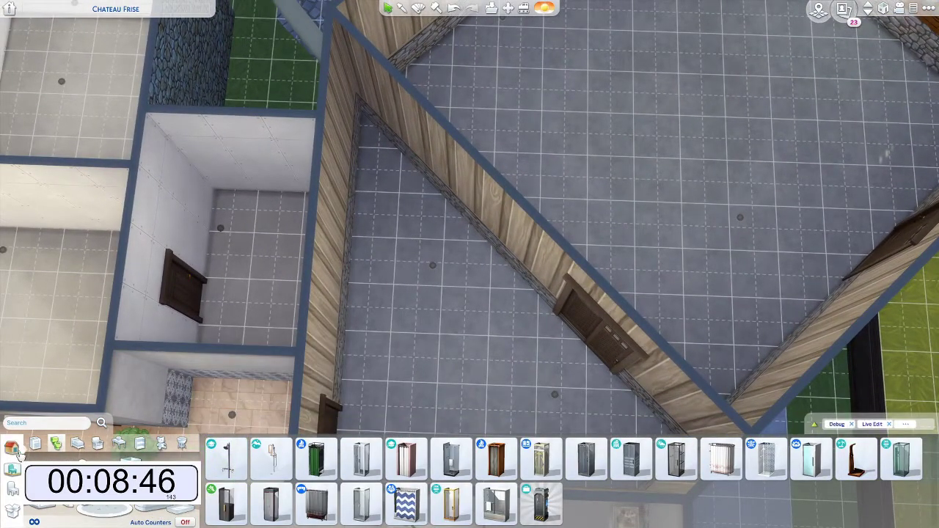
pyautogui.click(23, 450)
# Step: Draw a triangular room in the V-shaped corner and move it into place
pyautogui.click(105, 517)
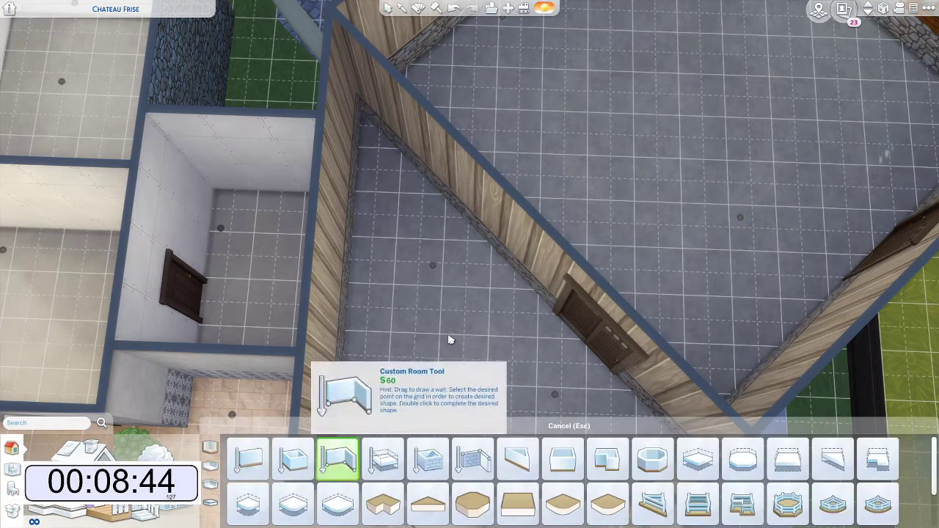
pyautogui.press('e')
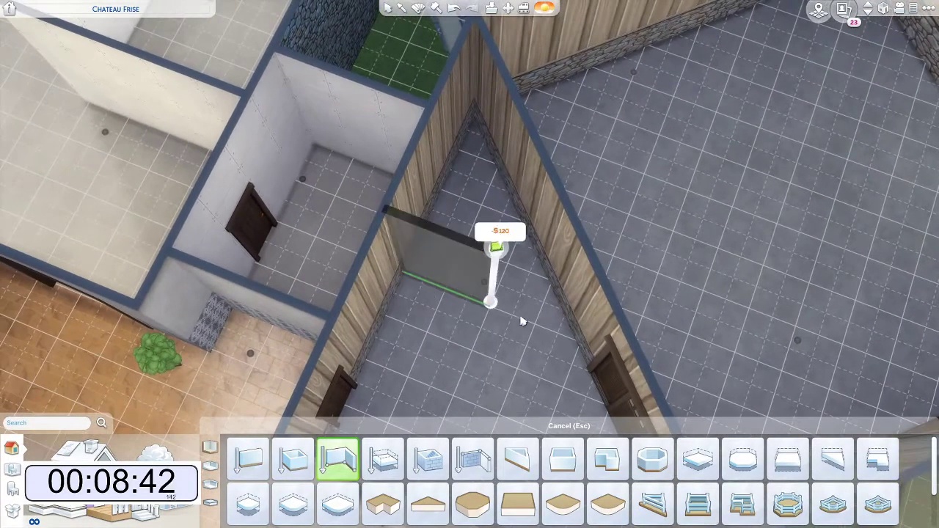
pyautogui.click(576, 340)
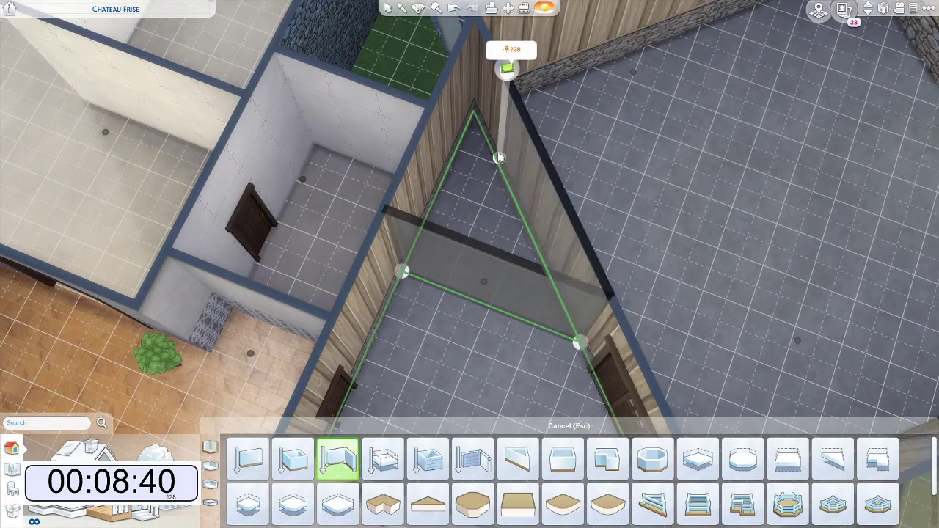
pyautogui.click(401, 273)
pyautogui.press('Escape')
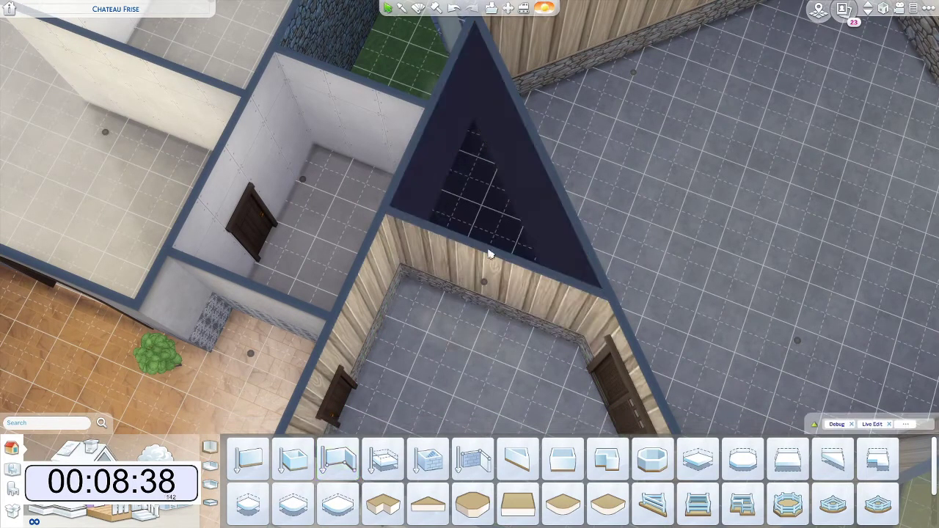
pyautogui.click(469, 132)
pyautogui.click(514, 113)
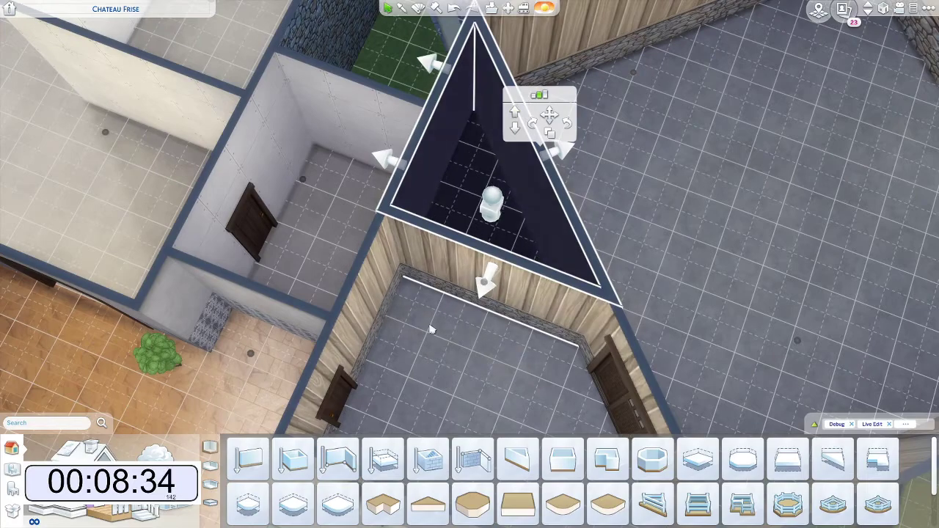
# Step: Switch to the wall tool and drag out a short wall section
pyautogui.press('w')
pyautogui.moveTo(447, 272); pyautogui.dragTo(481, 292)
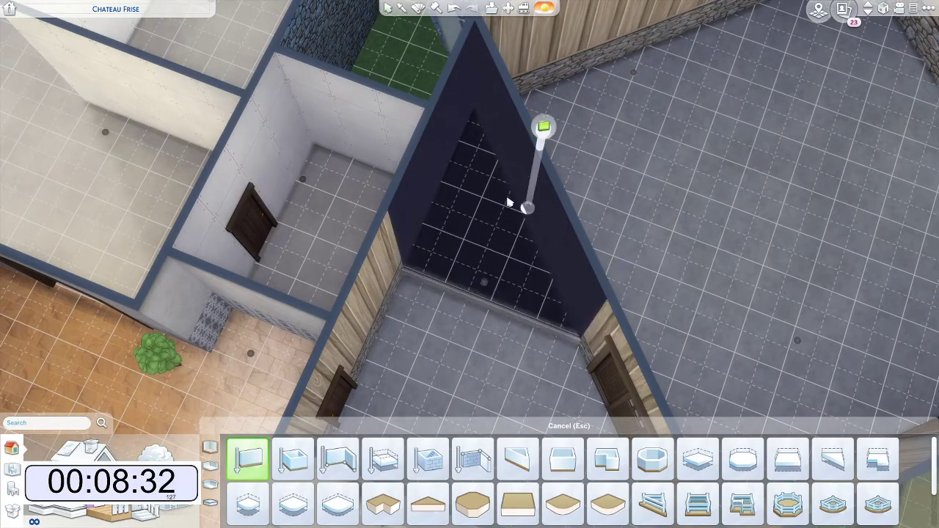
pyautogui.scroll(5, 486, 209)
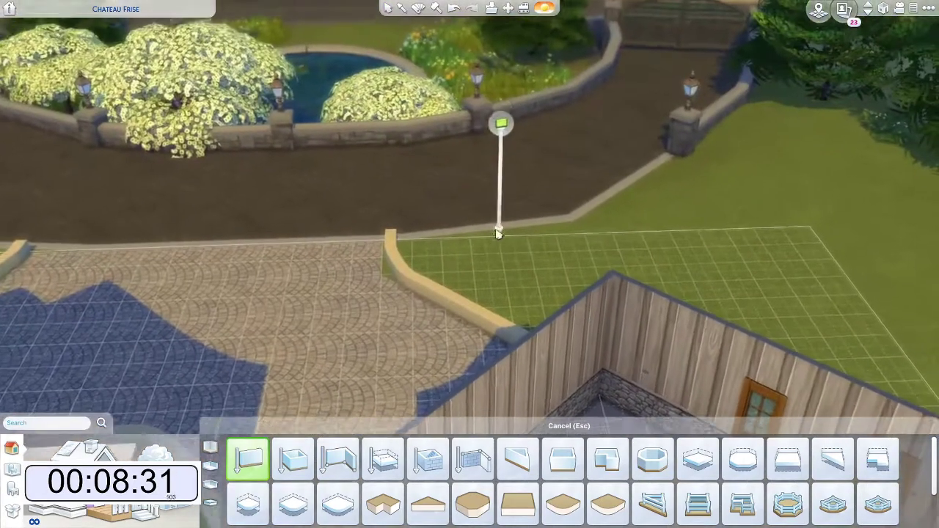
# Step: Pan the view across the house back to the new triangular room
pyautogui.press('s')
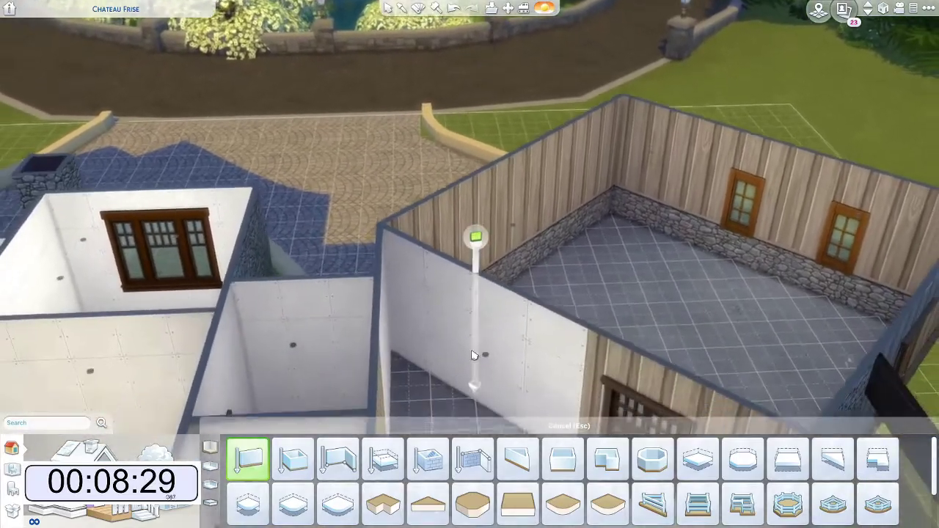
pyautogui.press('s')
pyautogui.press('a')
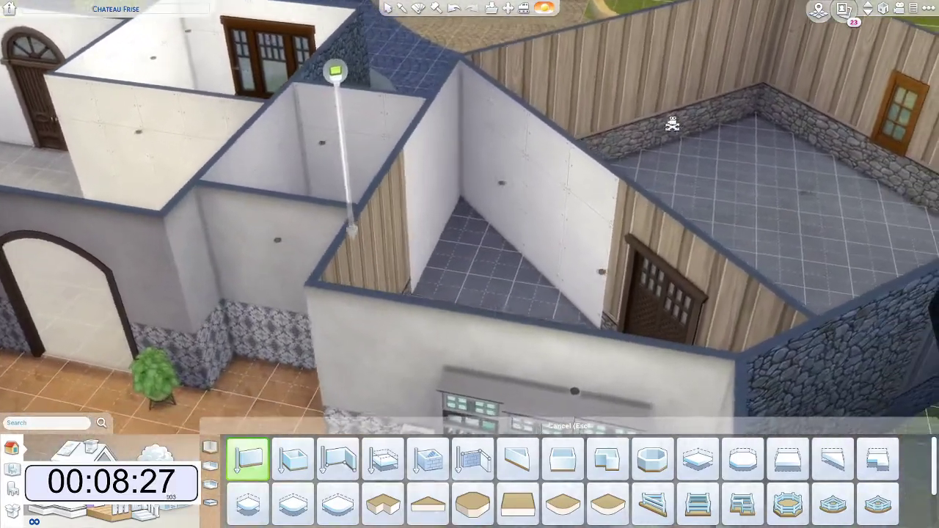
pyautogui.press('s')
pyautogui.press('d')
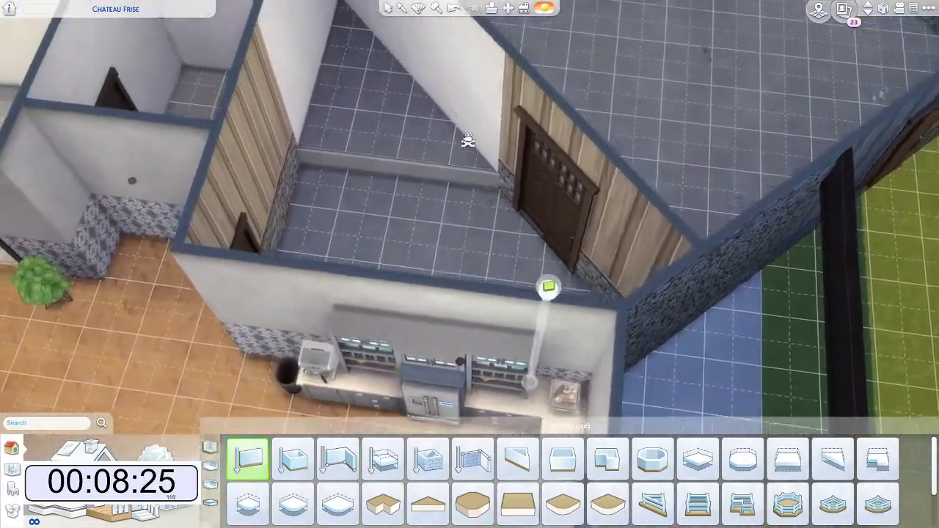
pyautogui.press('w')
pyautogui.press('a')
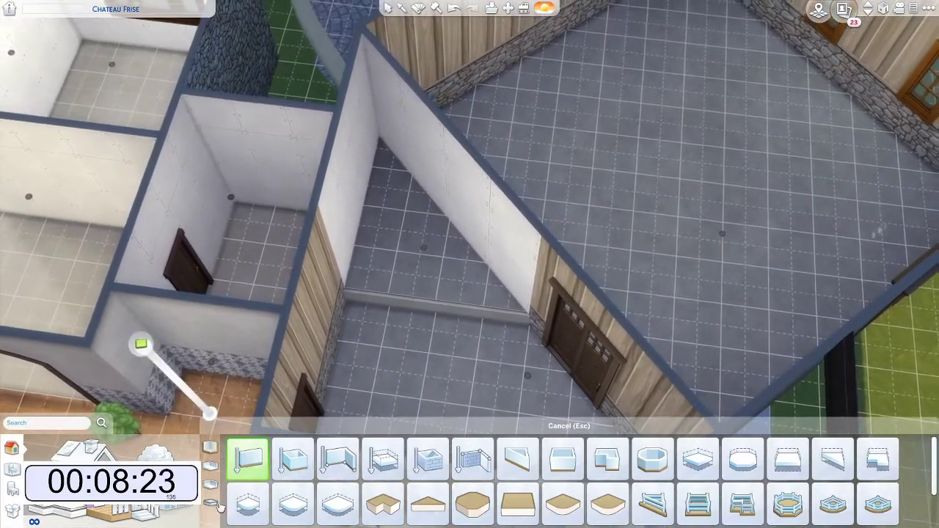
# Step: Cover the triangular room's white walls with vertical wood-plank panelling
pyautogui.click(212, 503)
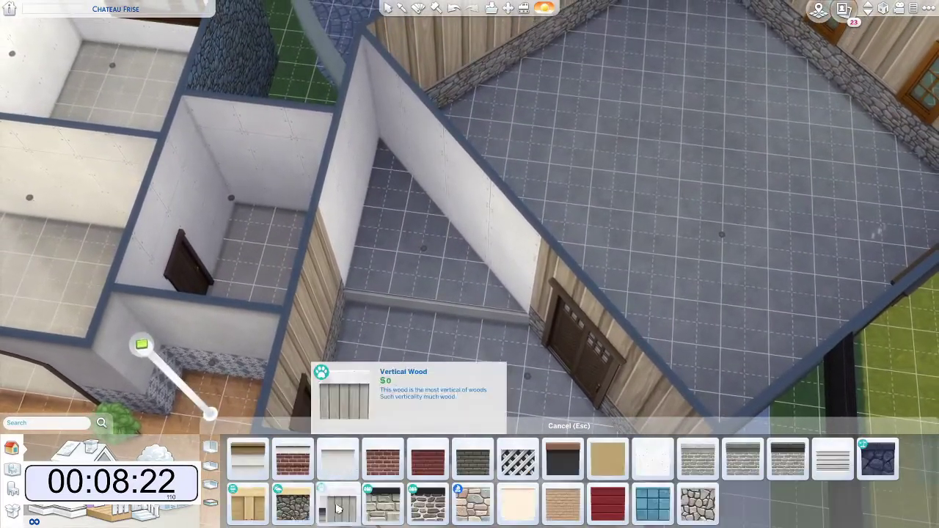
pyautogui.moveTo(546, 517)
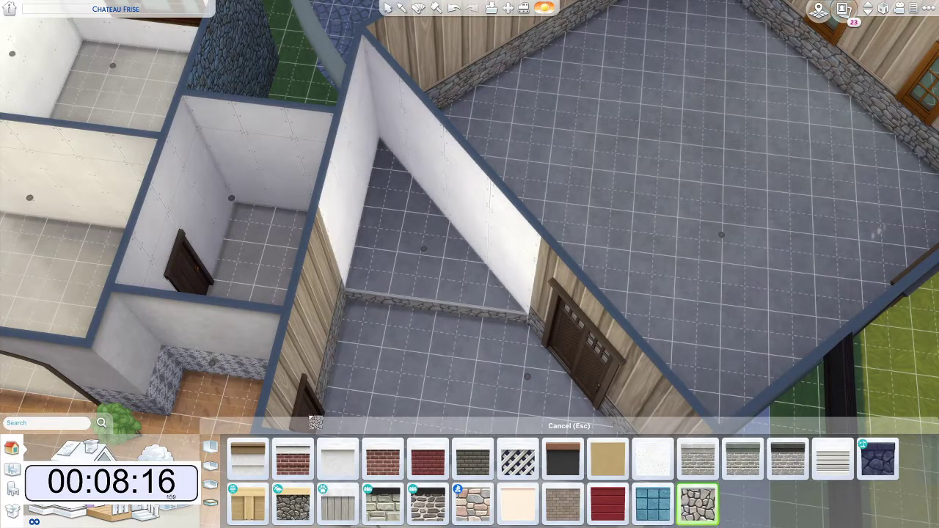
pyautogui.click(315, 297)
pyautogui.click(347, 208)
pyautogui.press('Escape')
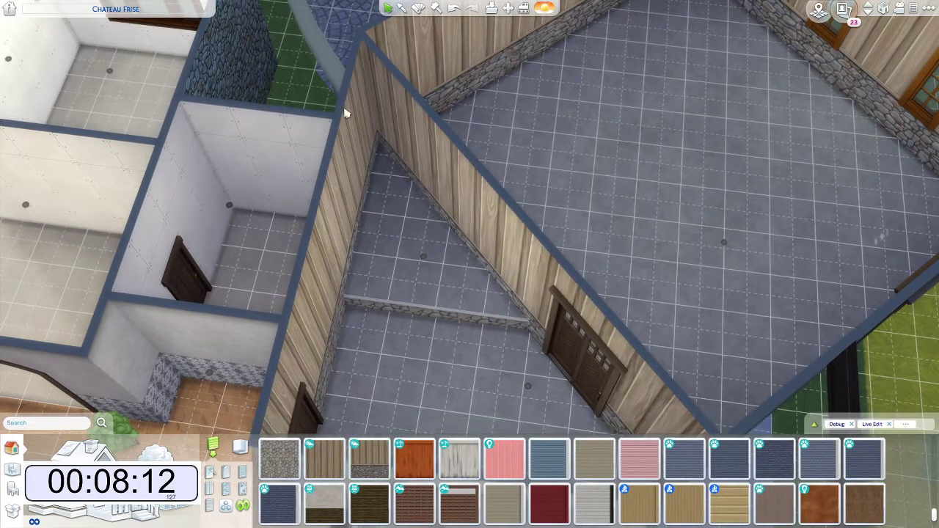
pyautogui.press('e')
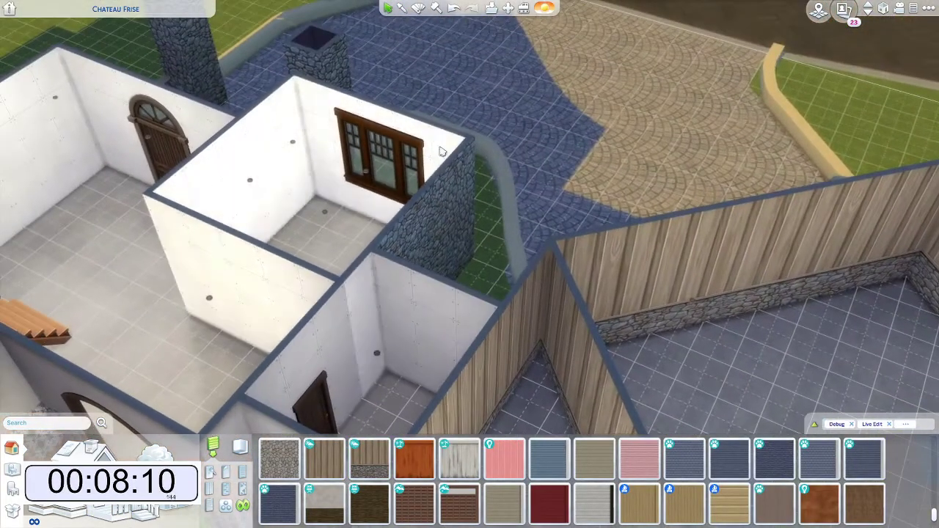
pyautogui.press('w')
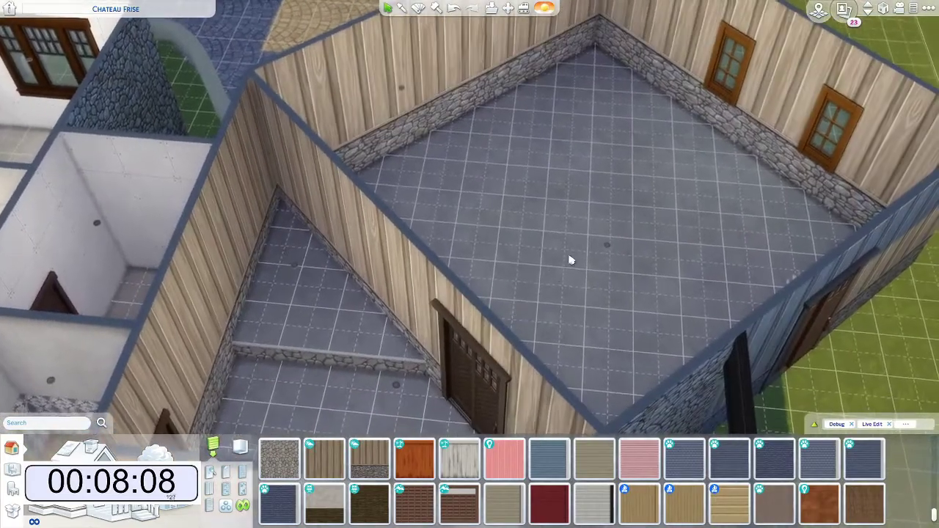
pyautogui.scroll(2, 513, 294)
pyautogui.press('w')
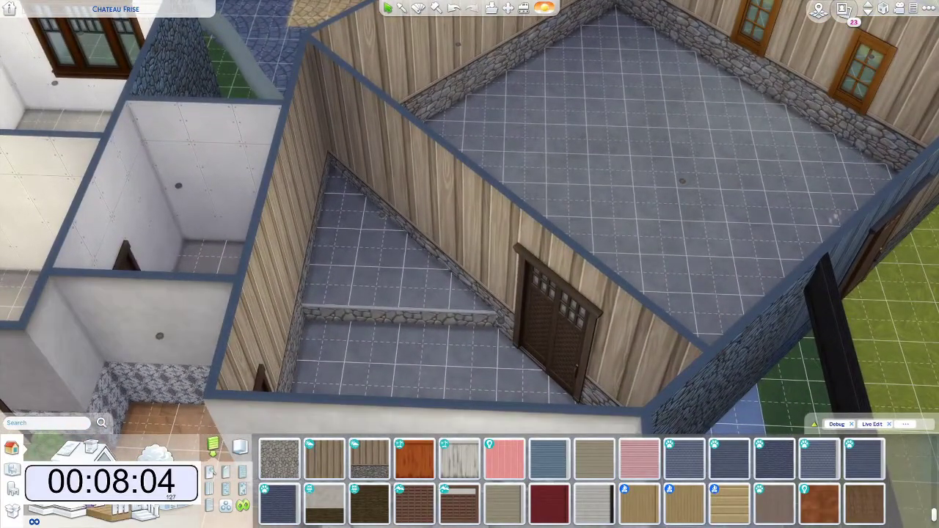
# Step: Mount Almost InvisiShower 2.0 wall showers on the triangular room's wood-panelled wall
pyautogui.click(110, 513)
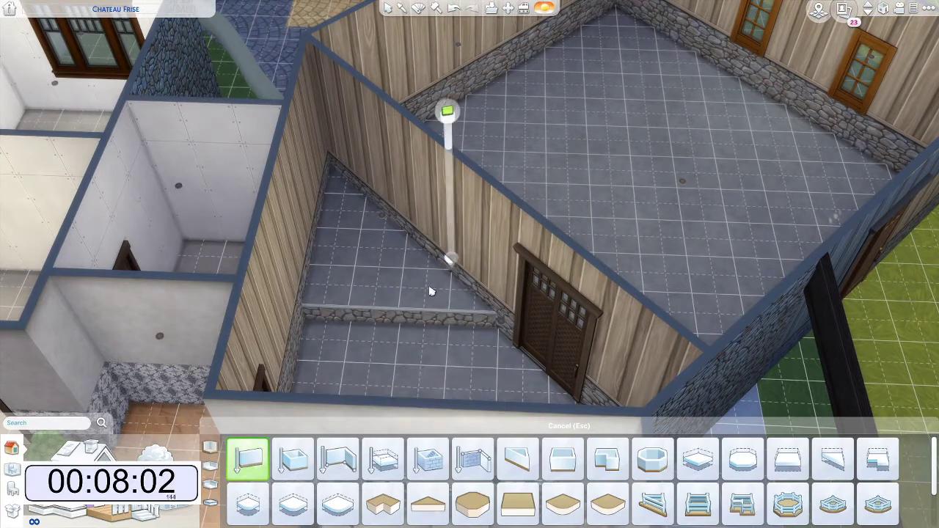
pyautogui.click(11, 471)
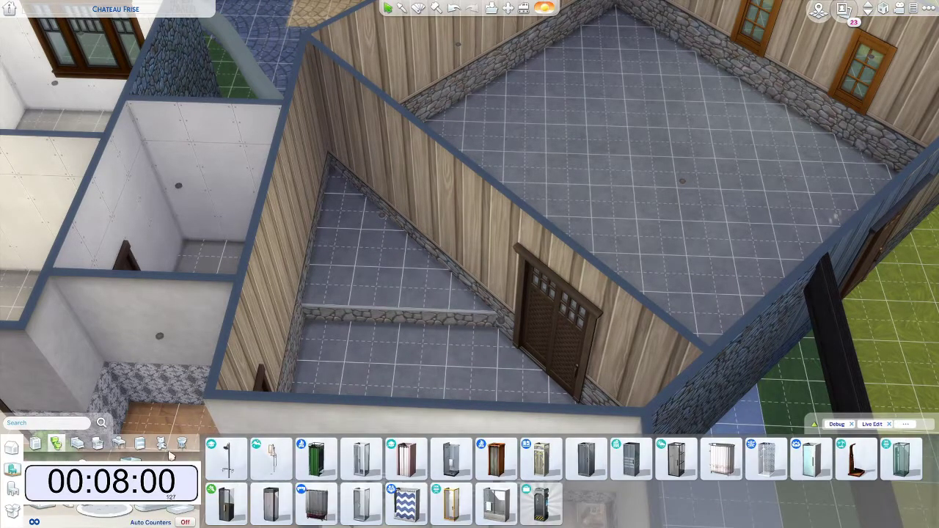
pyautogui.click(218, 458)
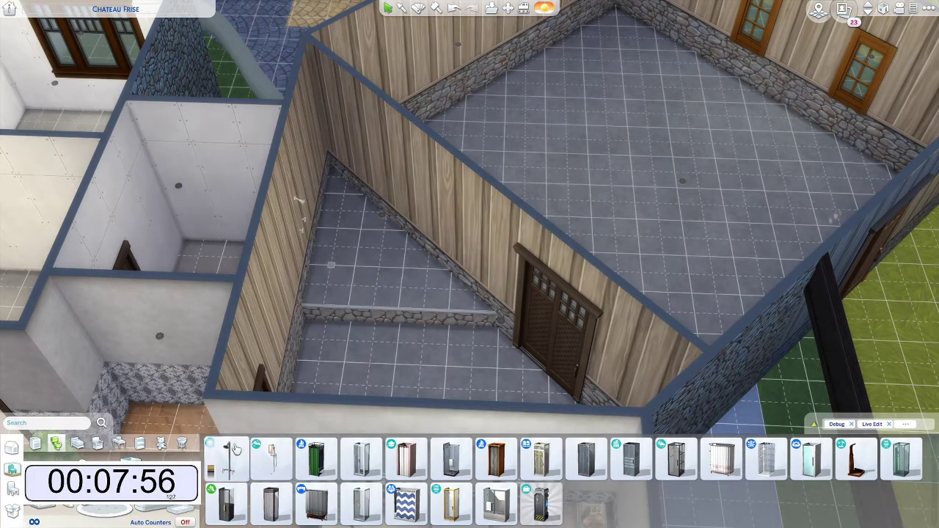
pyautogui.press('Escape')
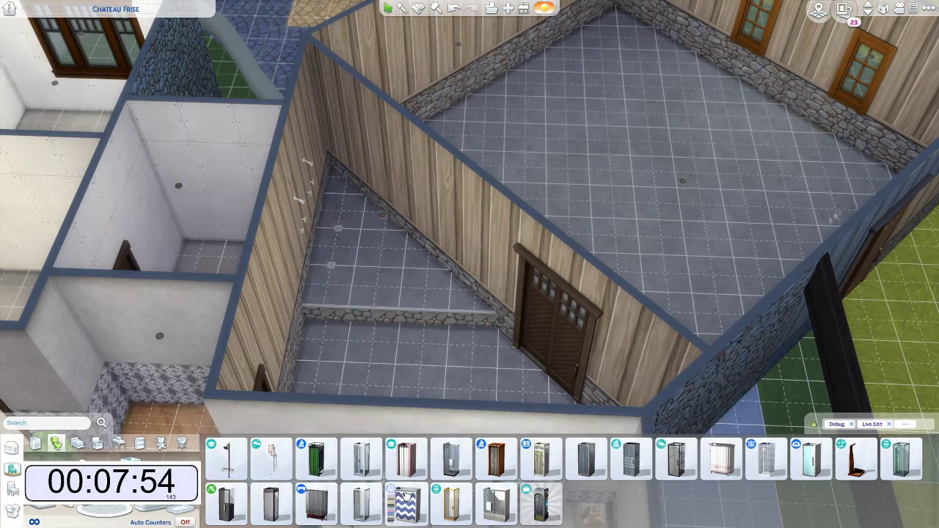
pyautogui.click(11, 468)
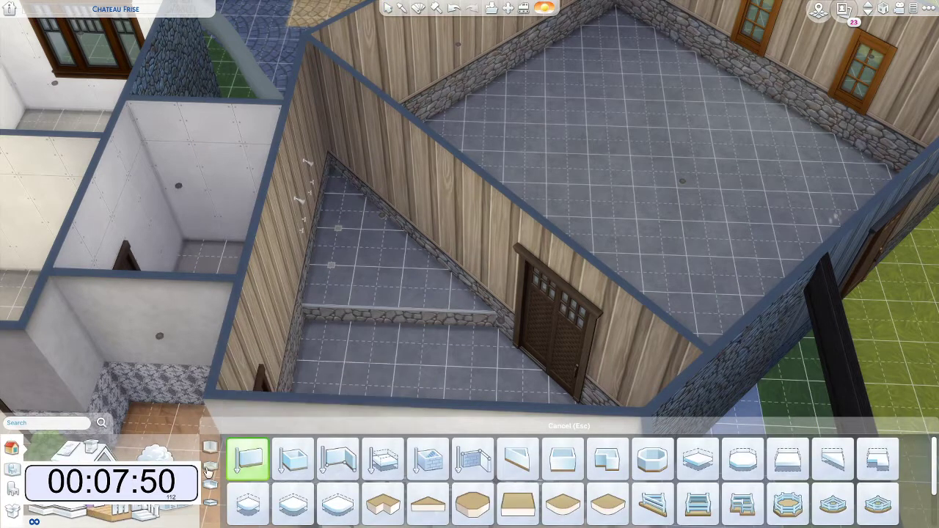
# Step: Build a stone-based half wall along the triangular room's base
pyautogui.click(210, 468)
pyautogui.click(363, 459)
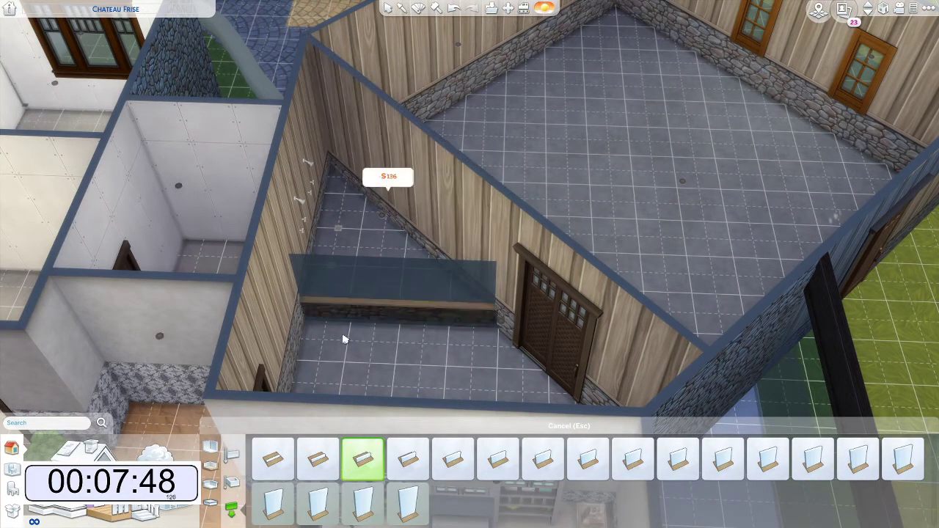
pyautogui.moveTo(316, 371); pyautogui.dragTo(316, 371)
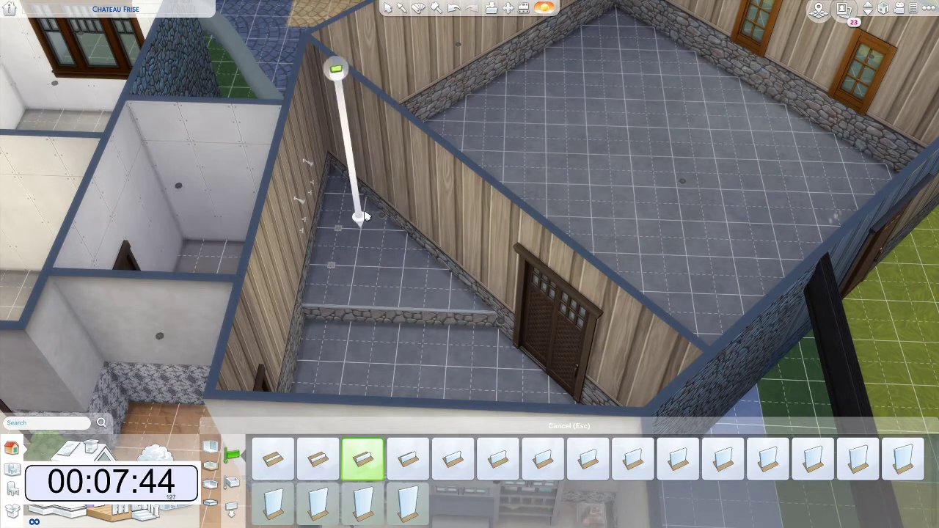
# Step: Leave the half-wall tool and pick up the InvisiShower to reposition it
pyautogui.press('Left')
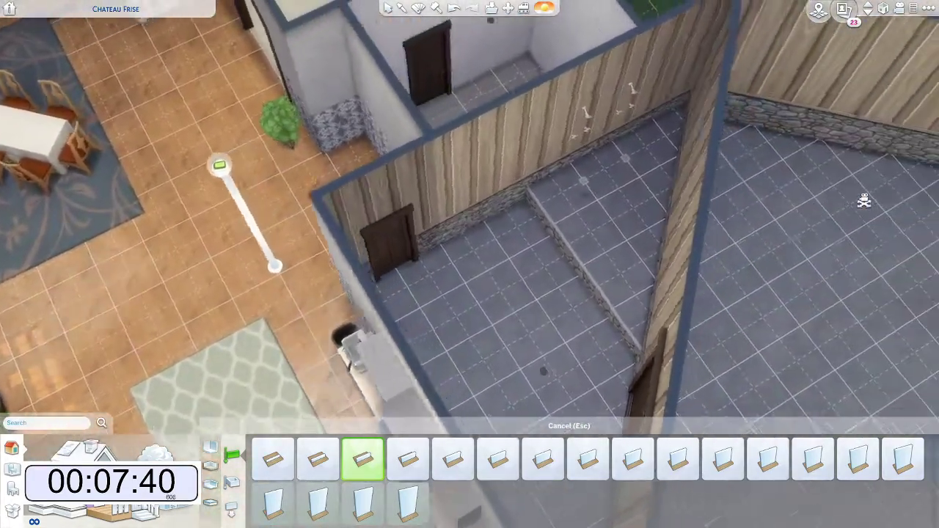
pyautogui.press('Right')
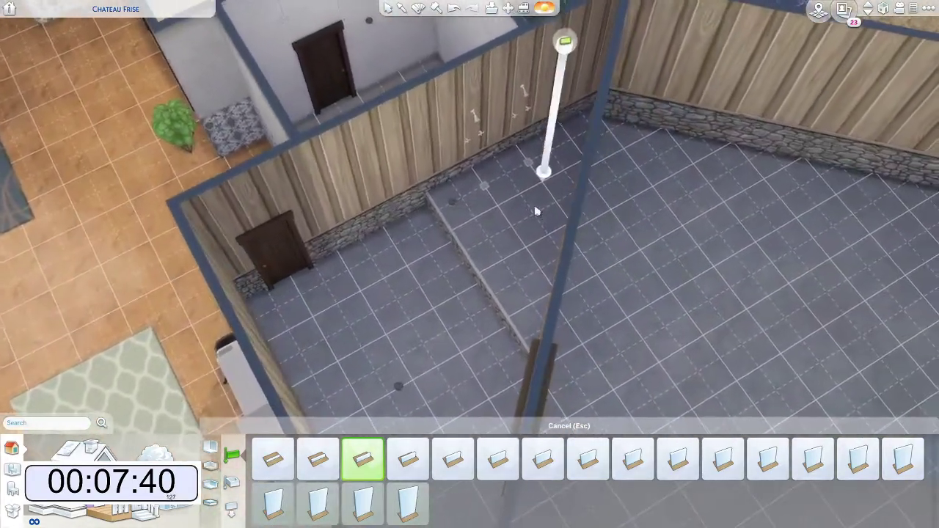
pyautogui.scroll(3, 528, 210)
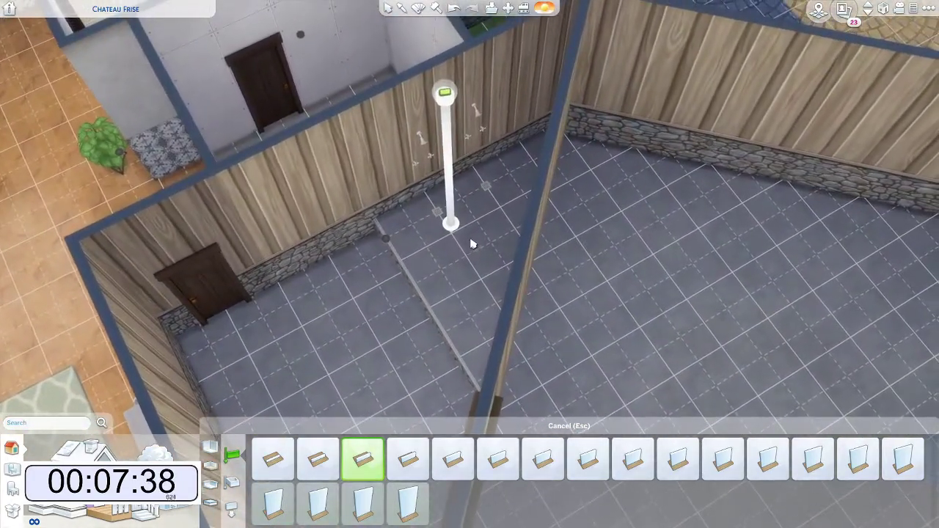
pyautogui.press('Right')
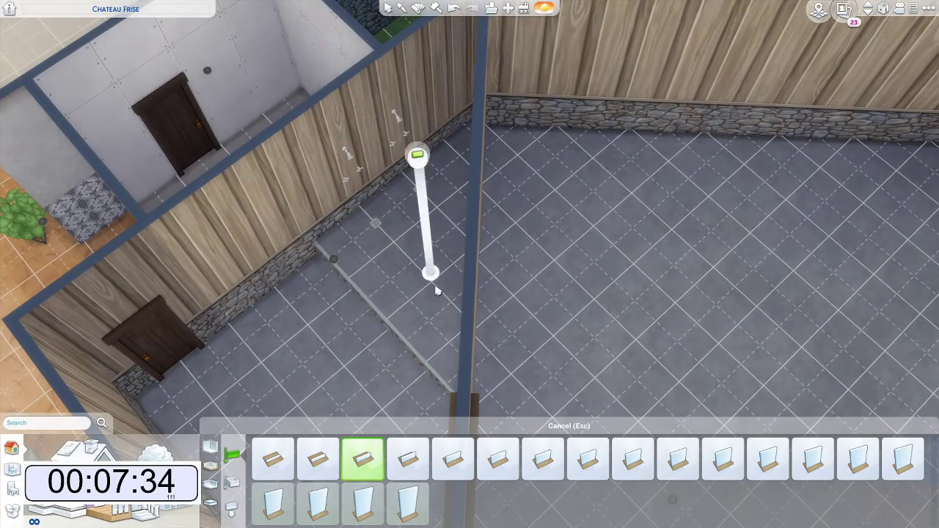
pyautogui.scroll(2, 510, 264)
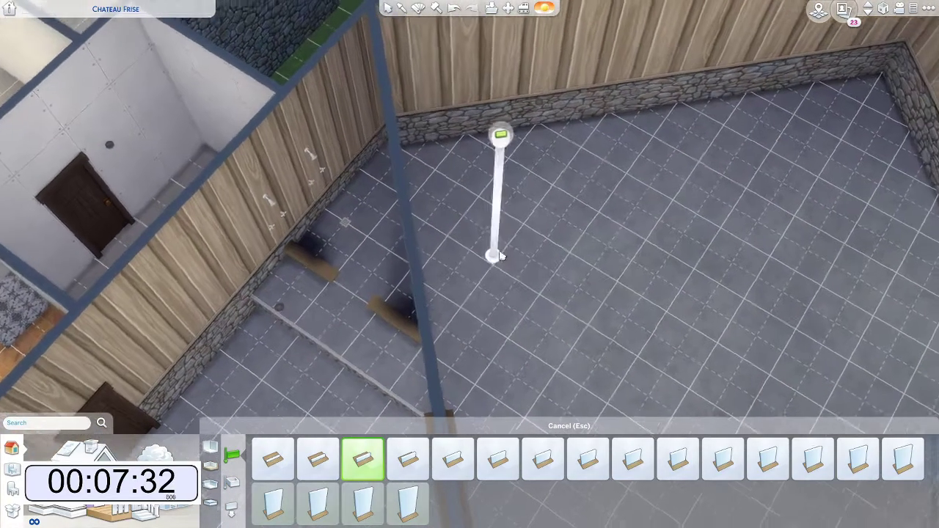
pyautogui.press('e')
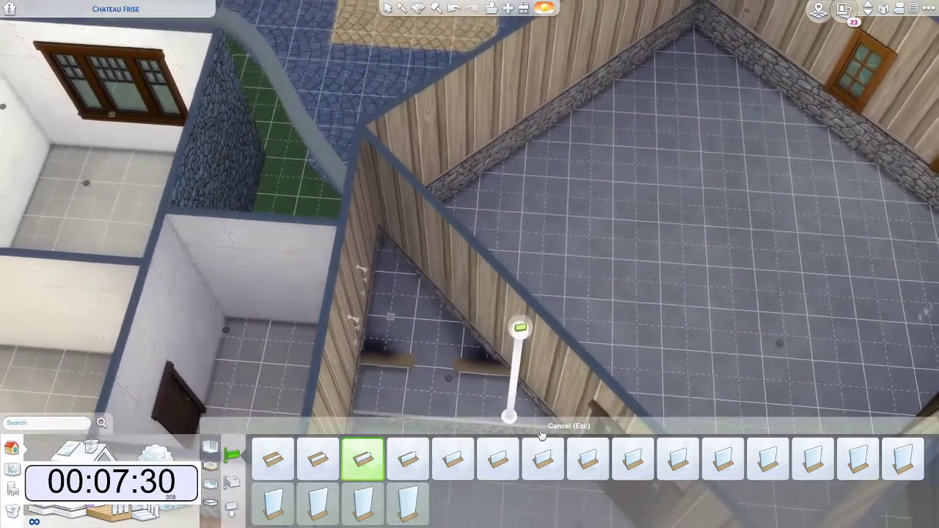
pyautogui.click(541, 435)
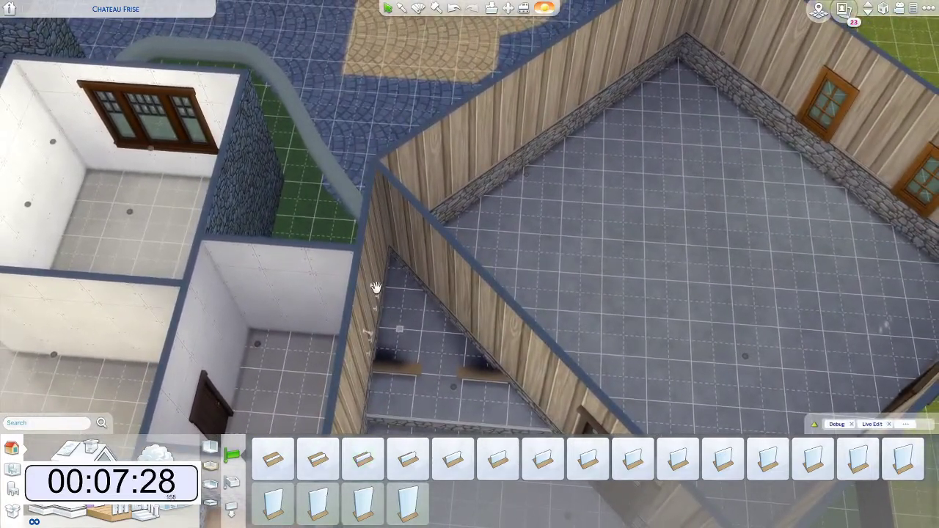
pyautogui.click(396, 329)
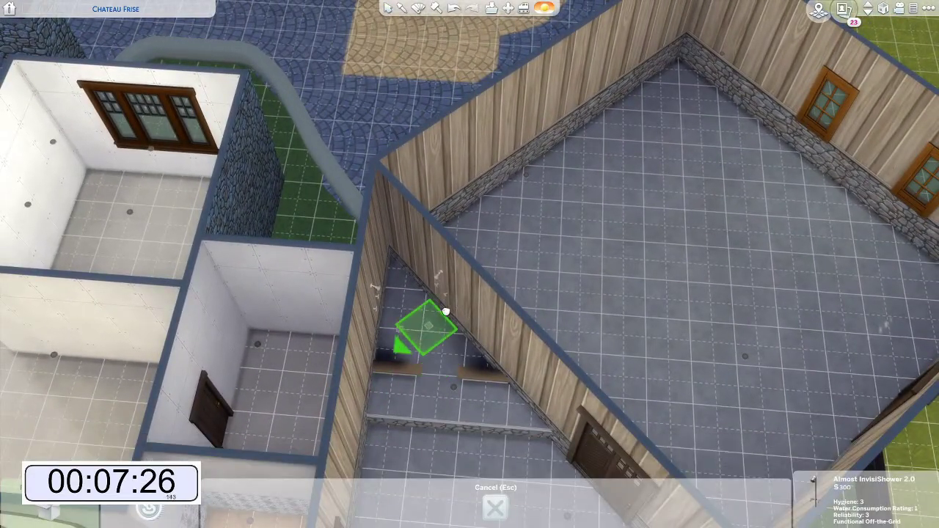
pyautogui.press('Escape')
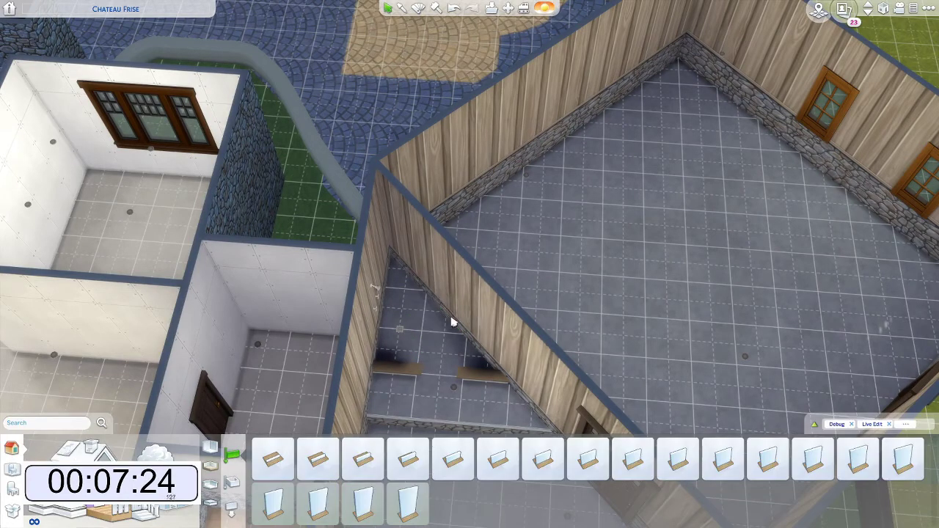
pyautogui.scroll(-2, 427, 331)
pyautogui.scroll(4, 446, 336)
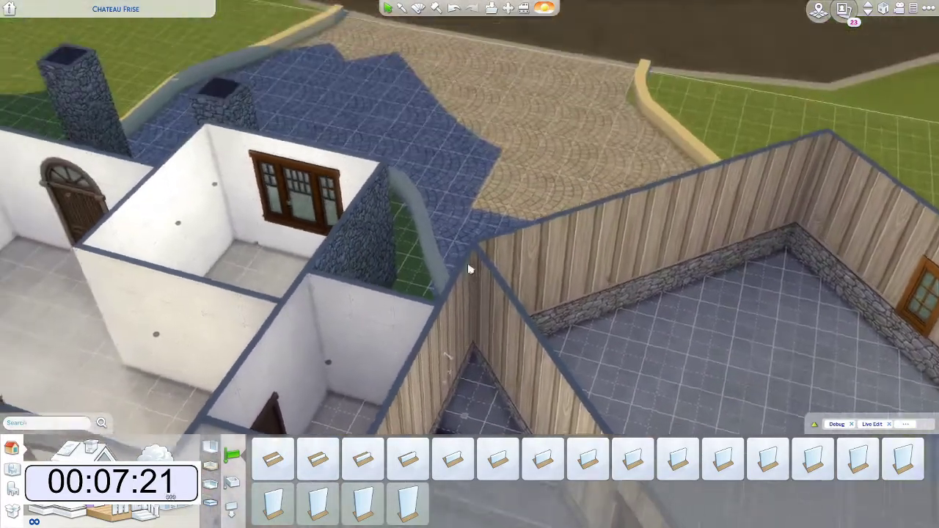
pyautogui.scroll(-3, 499, 252)
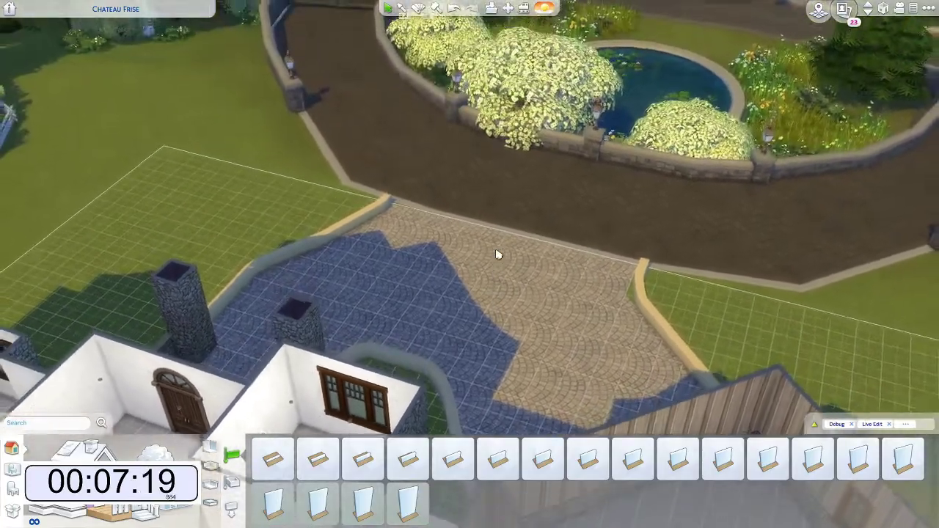
pyautogui.press('s')
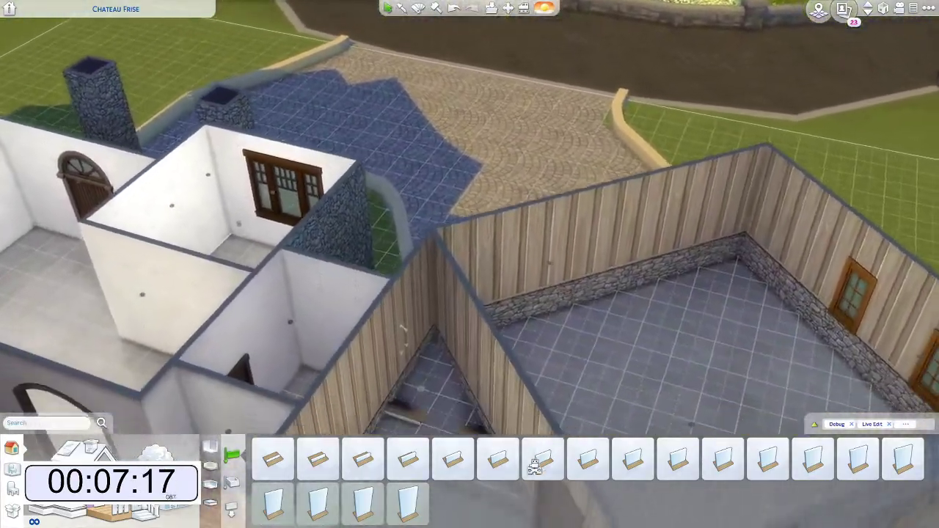
pyautogui.press('a')
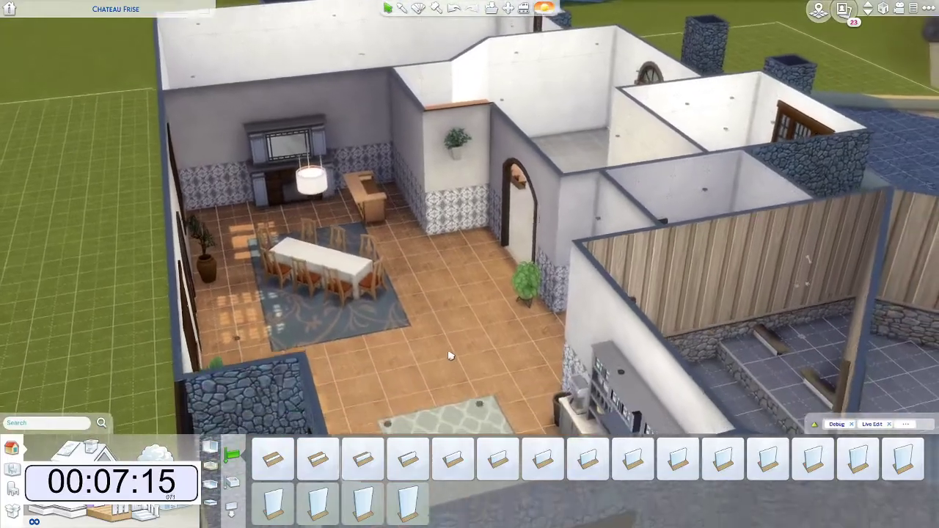
pyautogui.press('s')
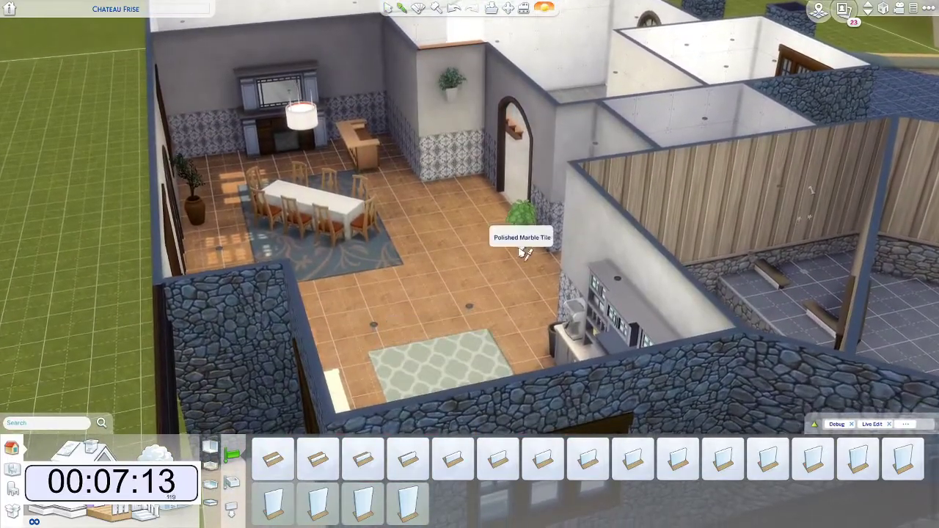
pyautogui.press('s')
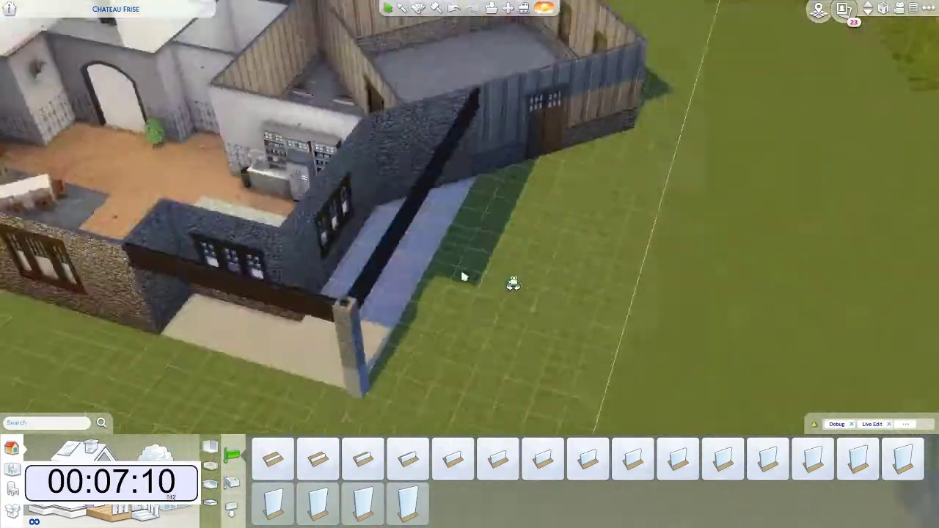
pyautogui.press('e')
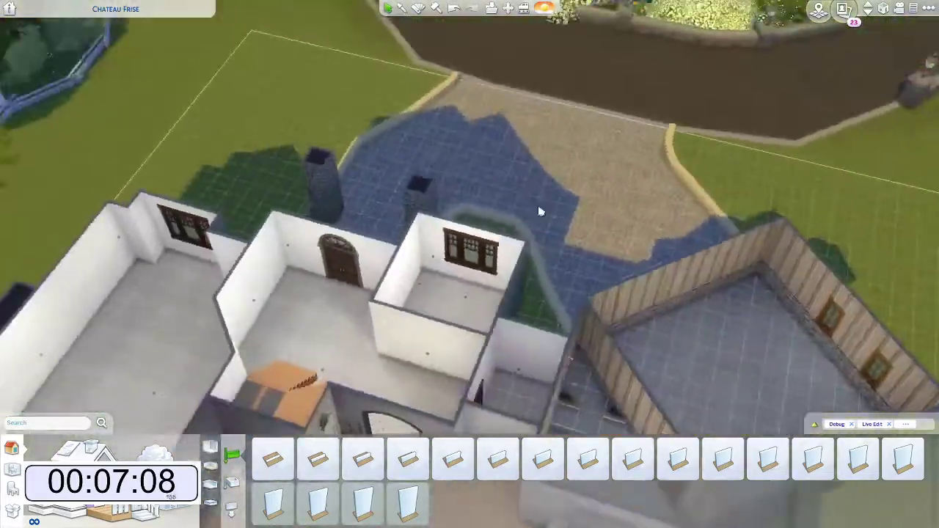
pyautogui.scroll(5, 641, 330)
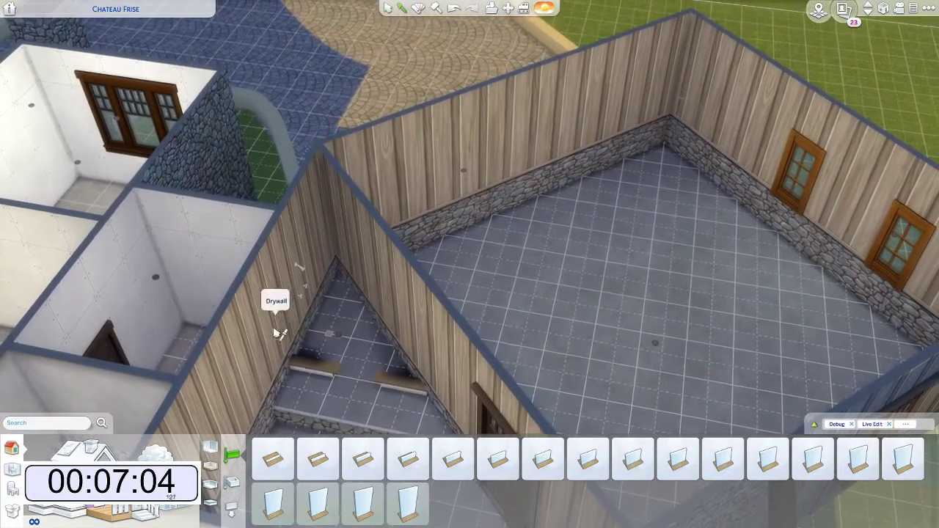
# Step: Eyedrop the wood-plank pattern from the garage wall in Wall Patterns, then cancel painting
pyautogui.click(278, 334)
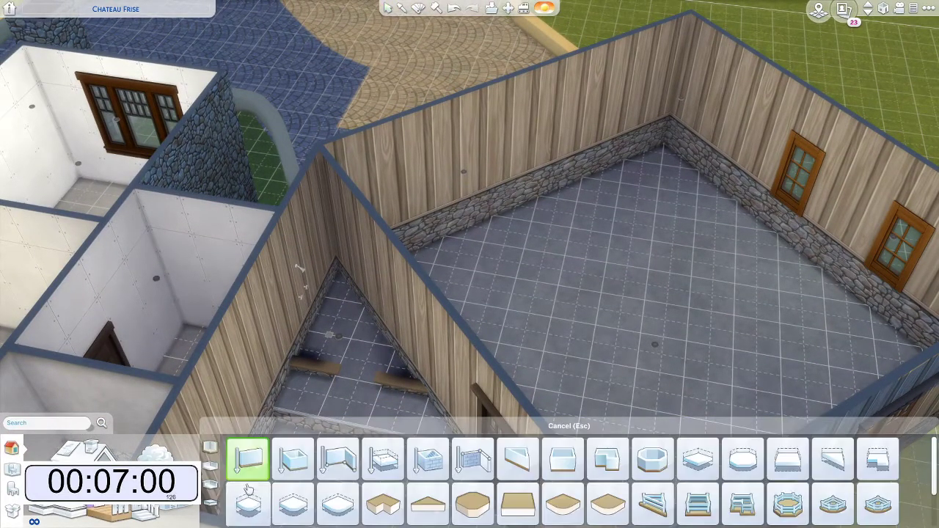
pyautogui.click(220, 471)
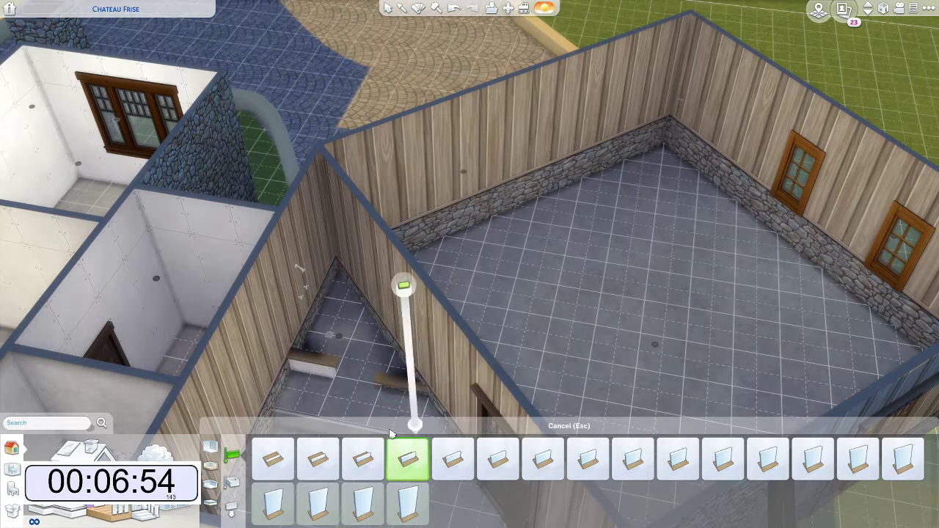
pyautogui.click(293, 308)
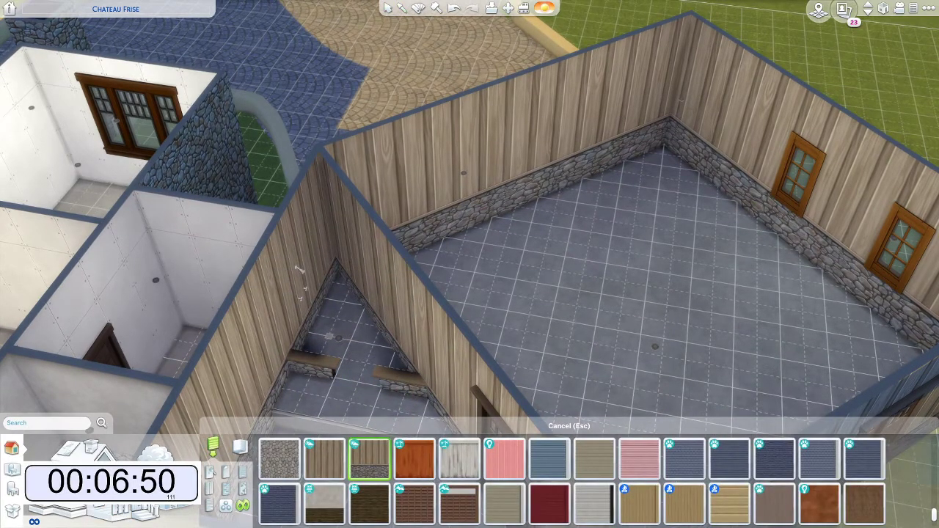
pyautogui.press('Escape')
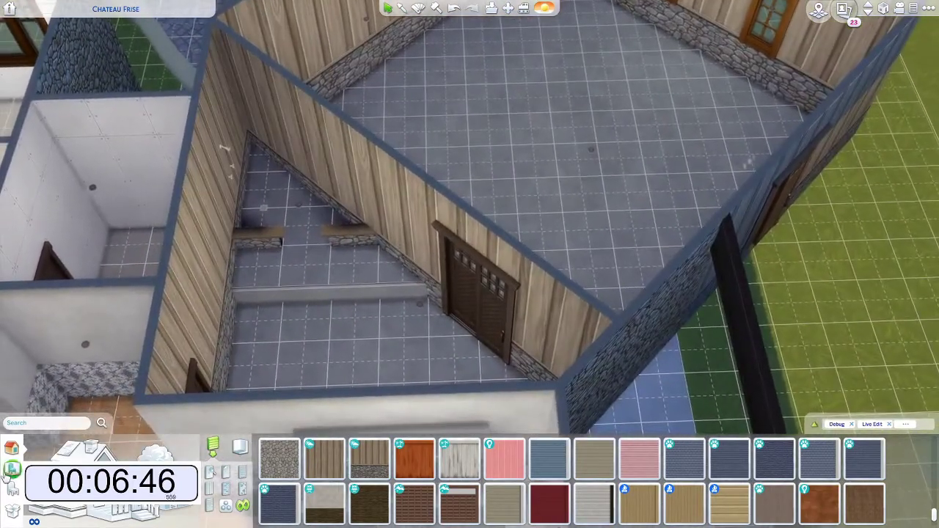
# Step: Mount a dark Splunk Soap Products dispenser on the shower stall wall
pyautogui.click(56, 444)
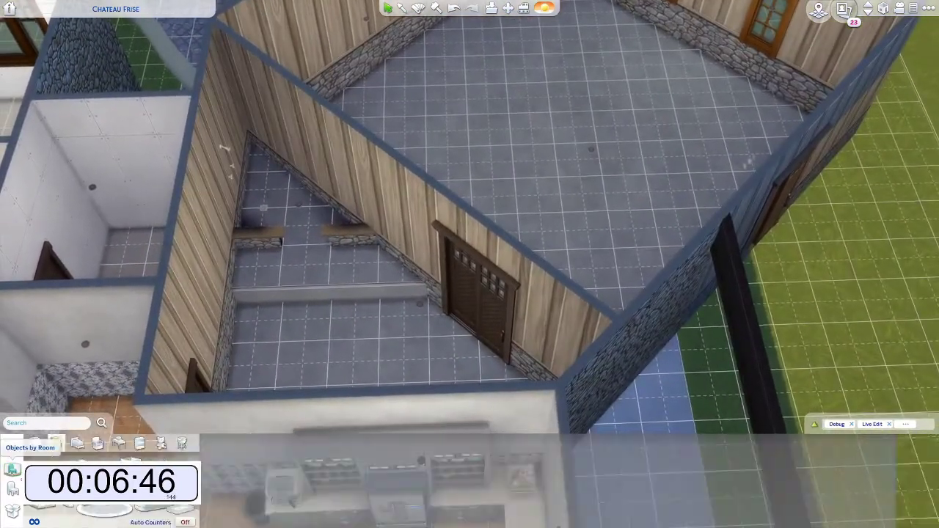
pyautogui.scroll(-10, 557, 484)
pyautogui.scroll(3, 492, 293)
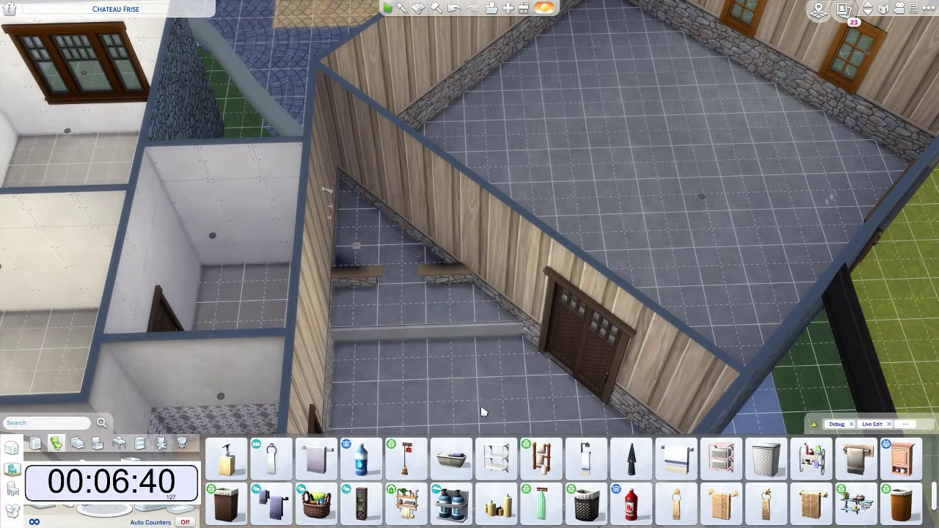
pyautogui.scroll(1, 513, 396)
pyautogui.scroll(1, 565, 392)
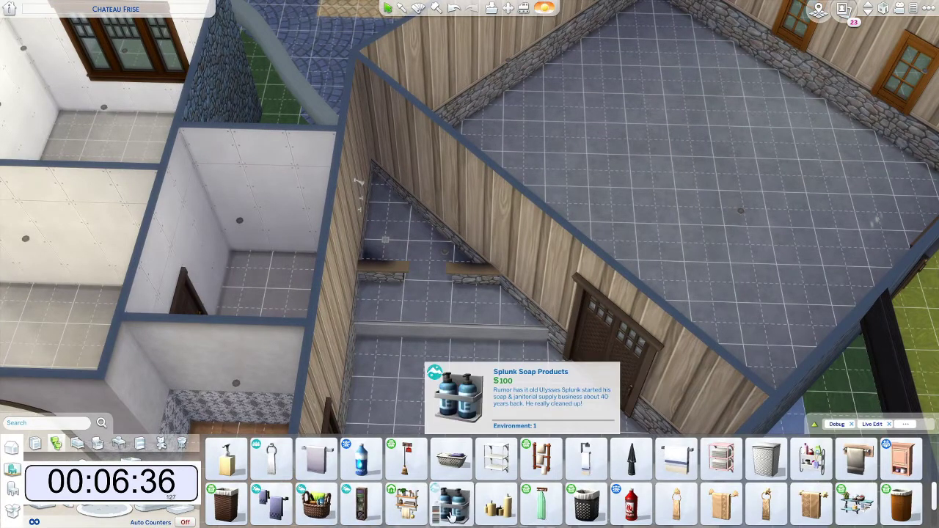
pyautogui.moveTo(440, 513)
pyautogui.click(417, 505)
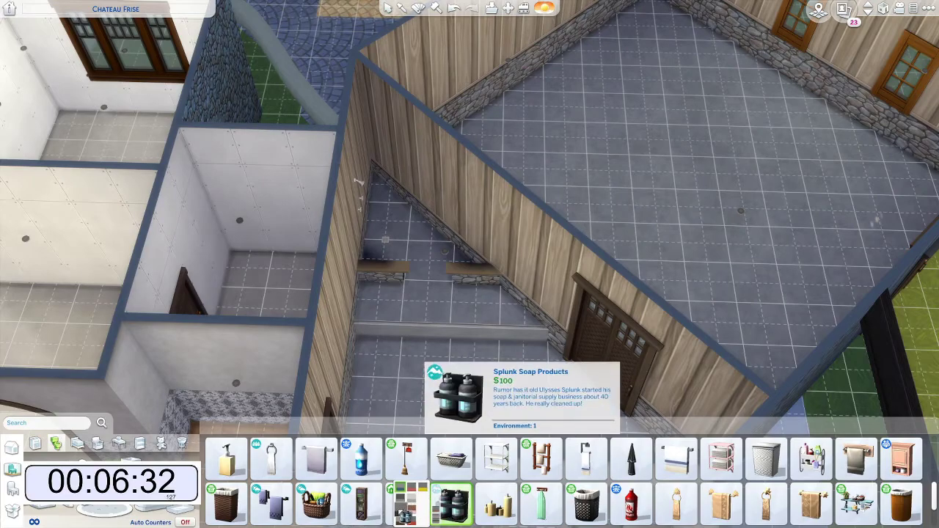
pyautogui.click(405, 512)
pyautogui.scroll(-3, 348, 222)
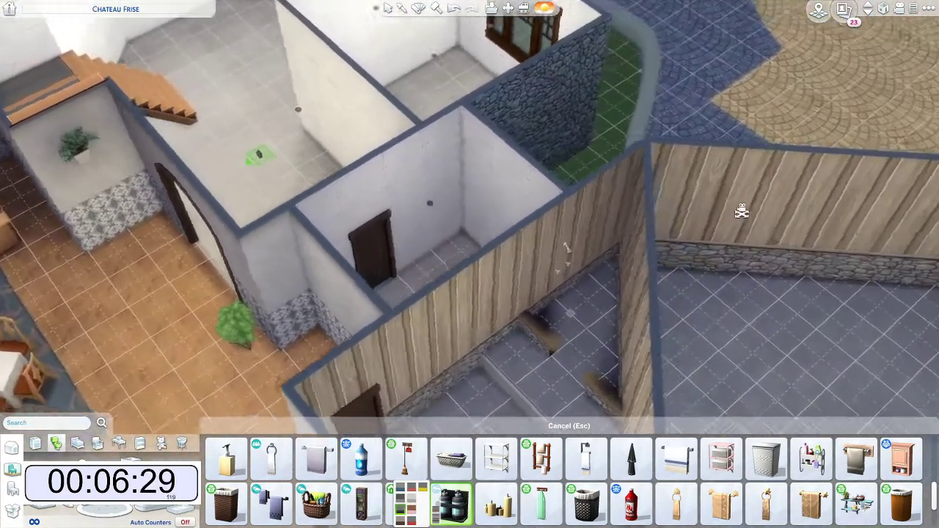
pyautogui.scroll(3, 465, 221)
pyautogui.scroll(2, 465, 221)
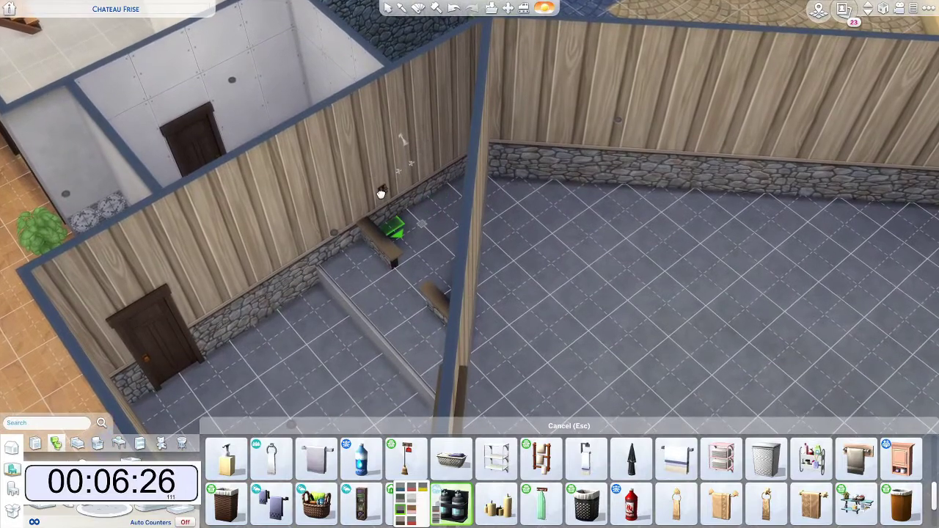
pyautogui.click(379, 182)
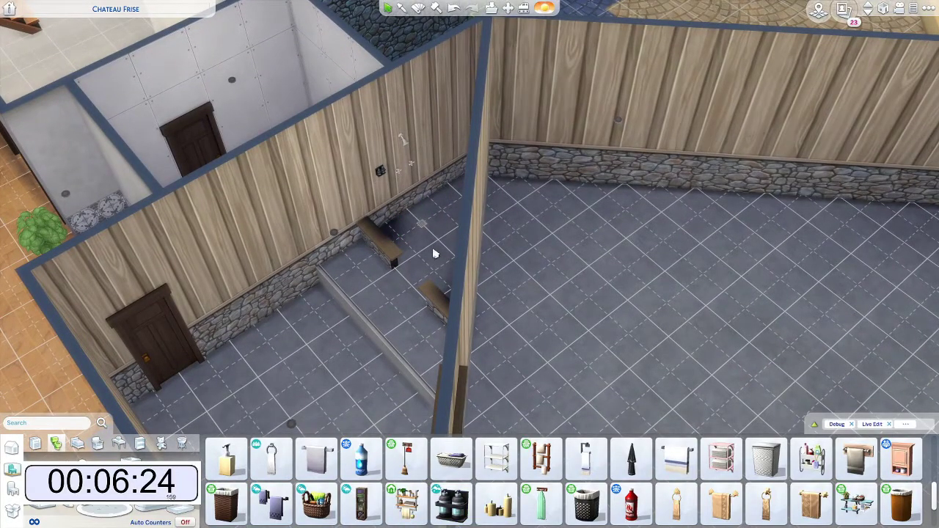
# Step: Hang the dark-wood Redundant Towel Rack on the wall and adjust its position
pyautogui.scroll(-1, 631, 477)
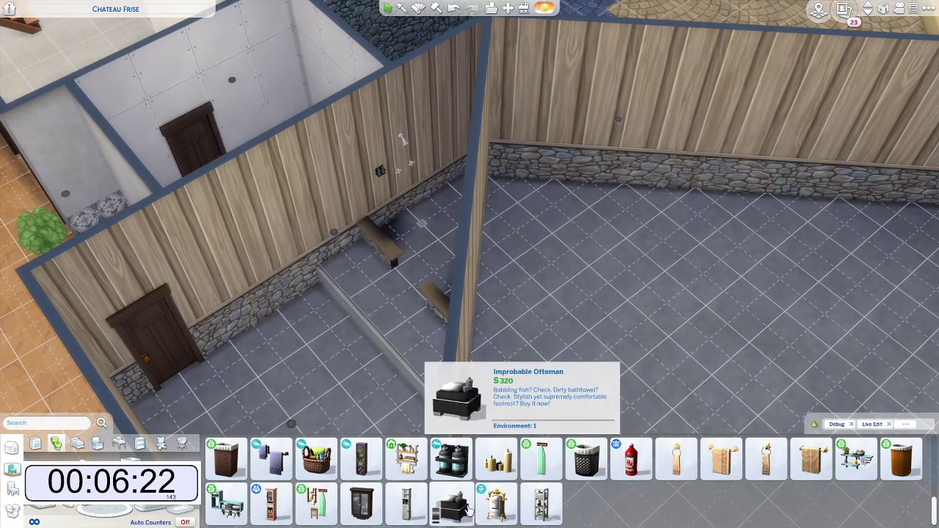
pyautogui.scroll(3, 467, 507)
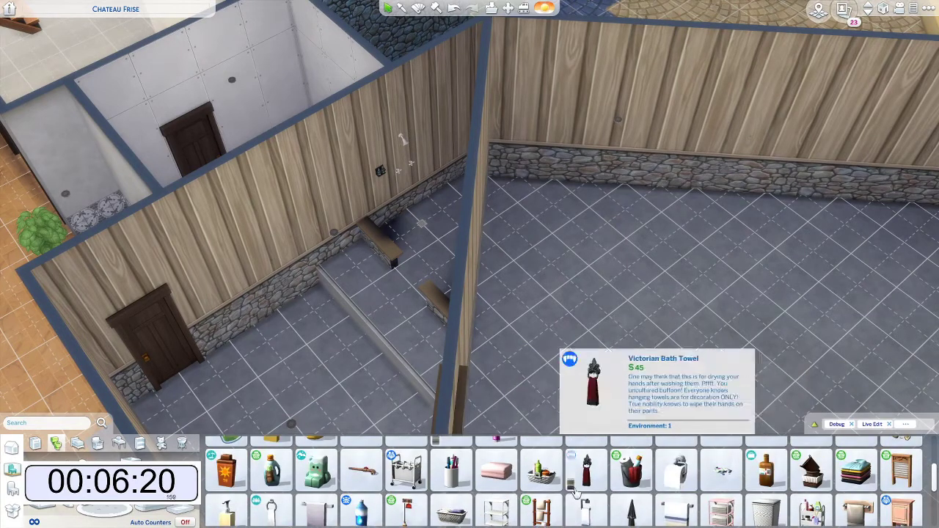
pyautogui.scroll(2, 360, 506)
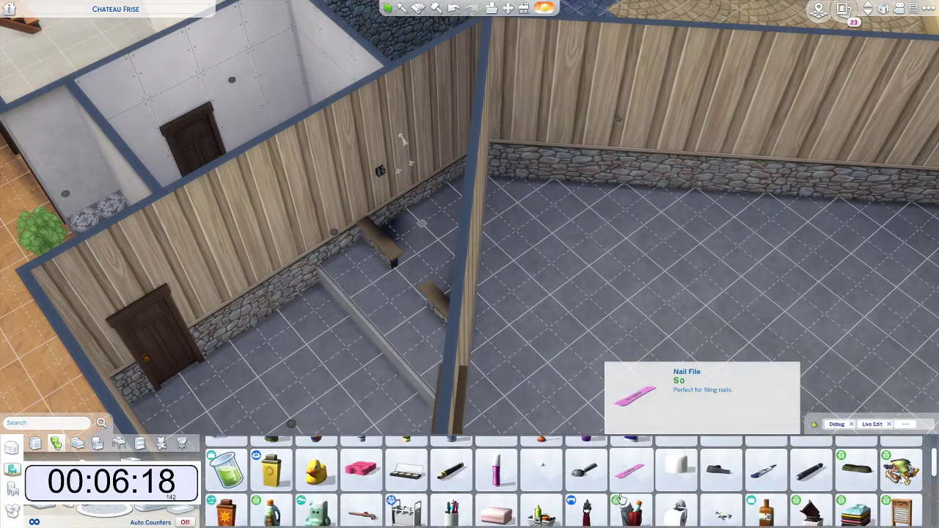
pyautogui.scroll(-2, 620, 499)
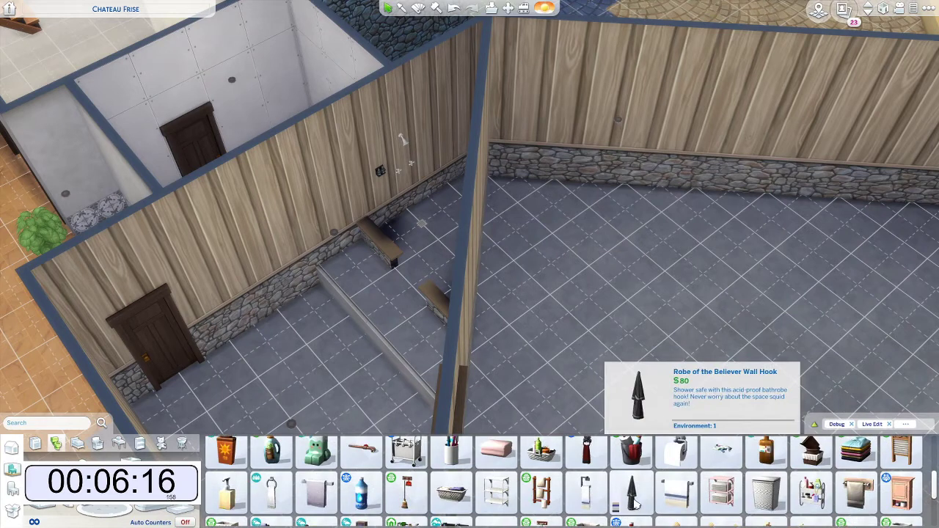
pyautogui.scroll(-2, 567, 508)
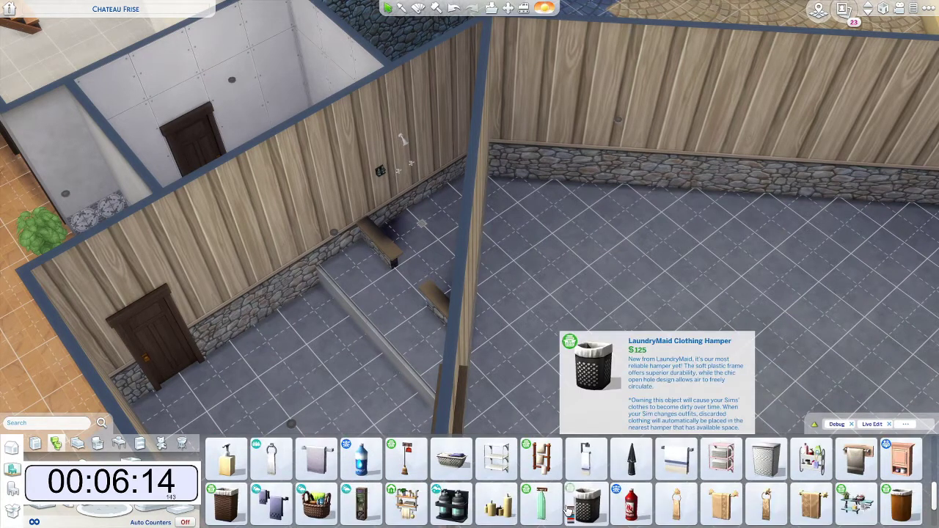
pyautogui.scroll(-2, 567, 511)
pyautogui.scroll(4, 567, 511)
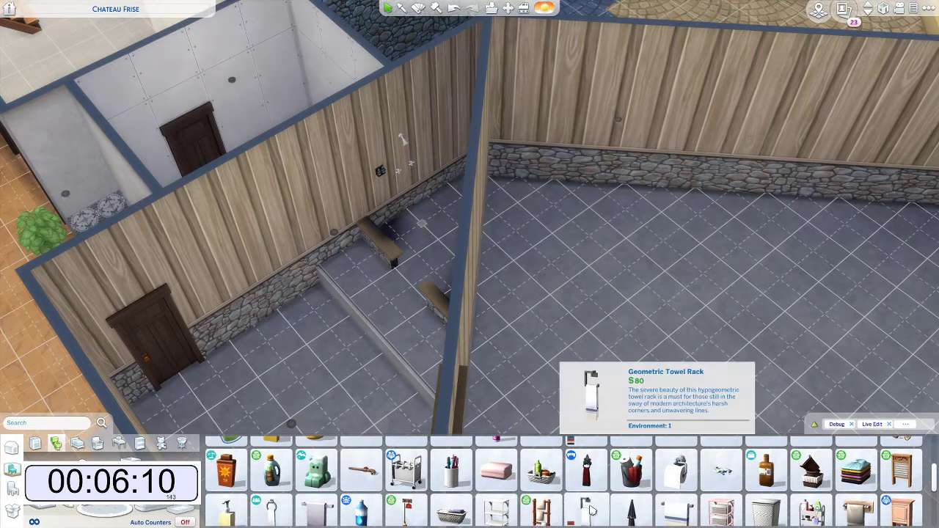
pyautogui.scroll(-1, 552, 504)
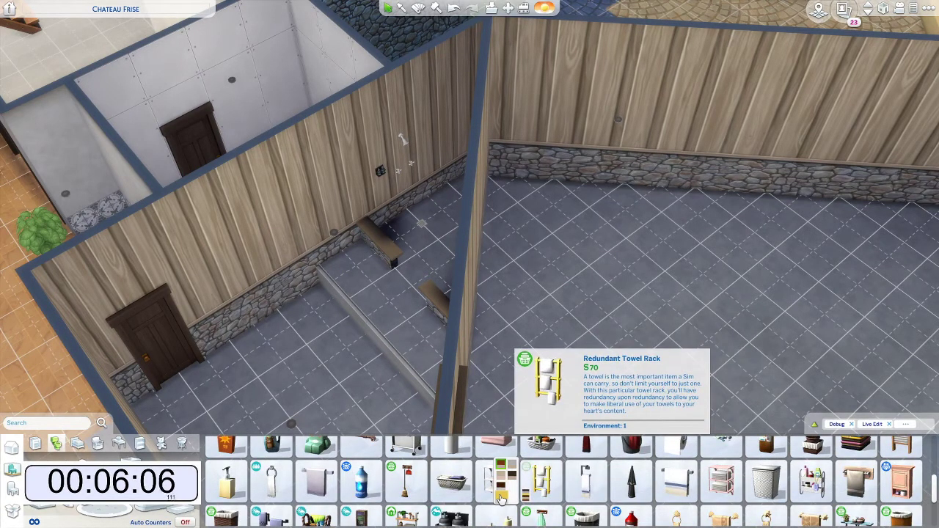
pyautogui.click(514, 482)
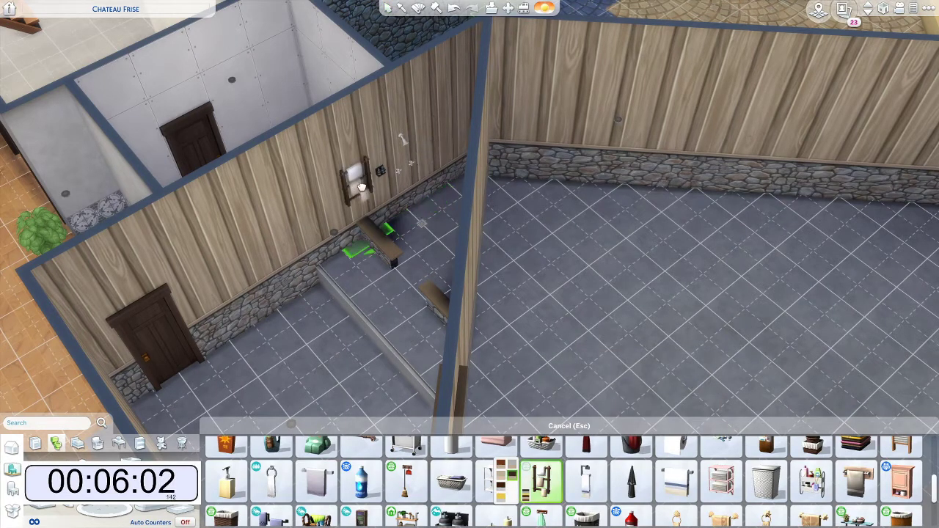
pyautogui.click(361, 187)
pyautogui.click(363, 187)
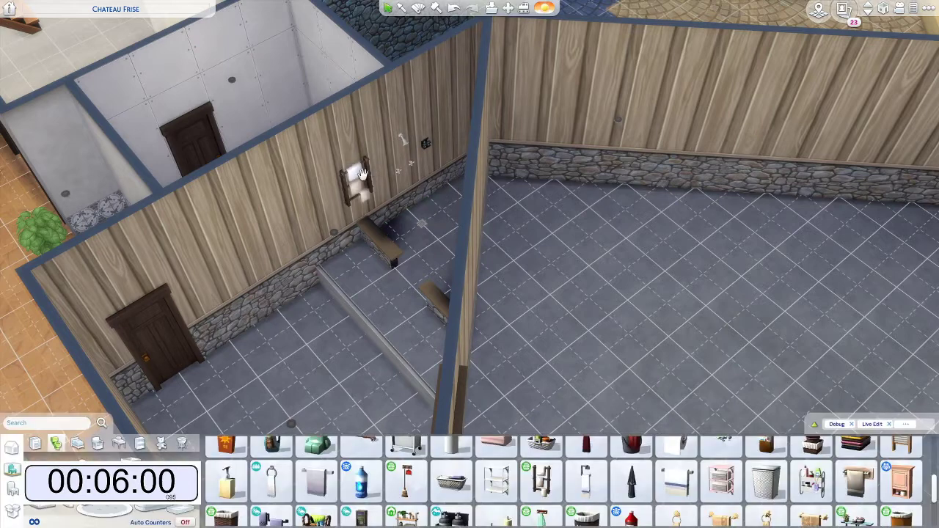
pyautogui.click(363, 187)
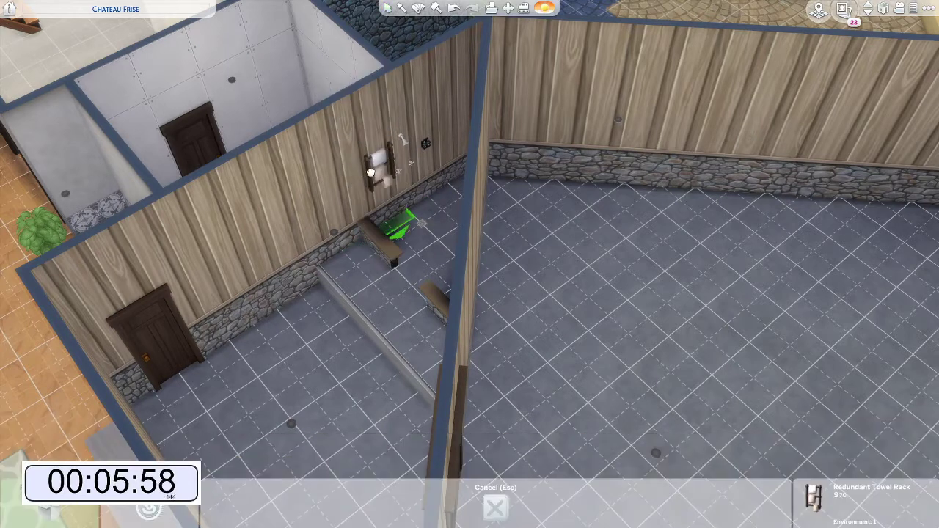
pyautogui.click(367, 176)
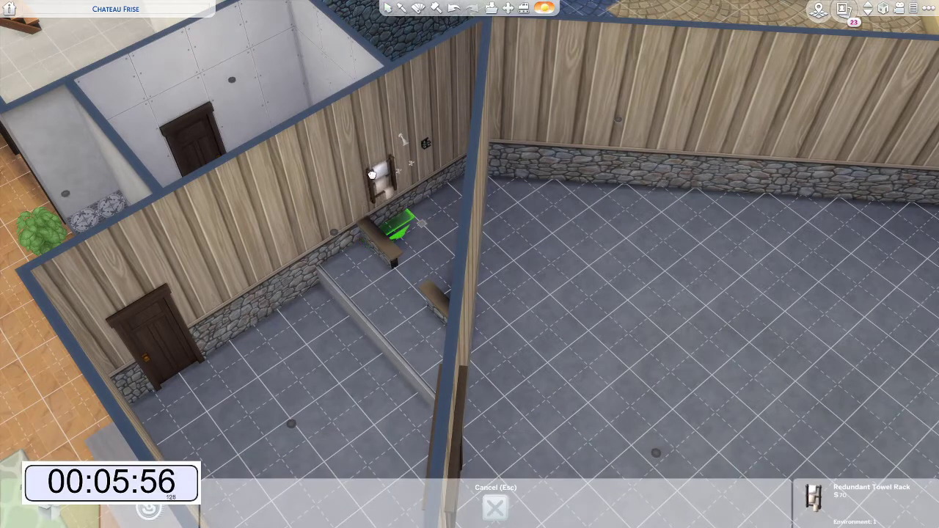
# Step: Move the wall shower to a new spot and pick up Splunk Soap Products
pyautogui.click(404, 141)
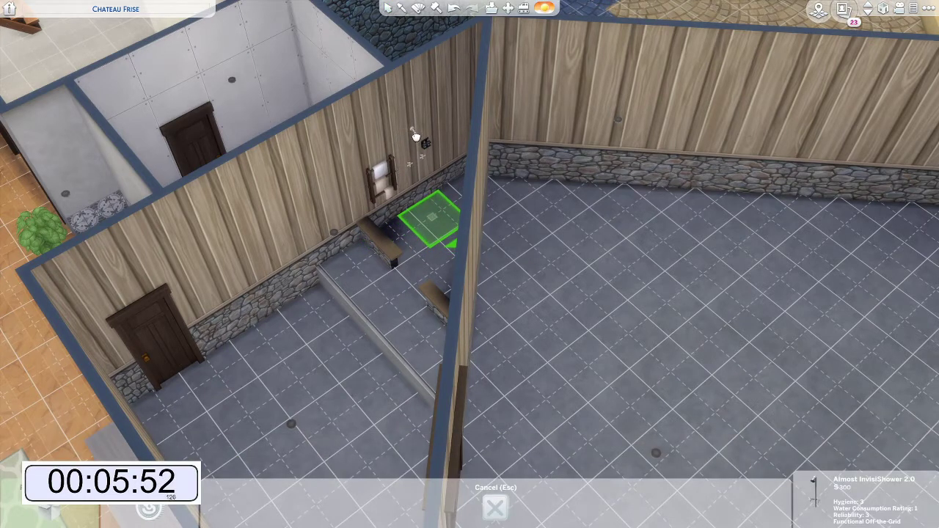
pyautogui.click(413, 138)
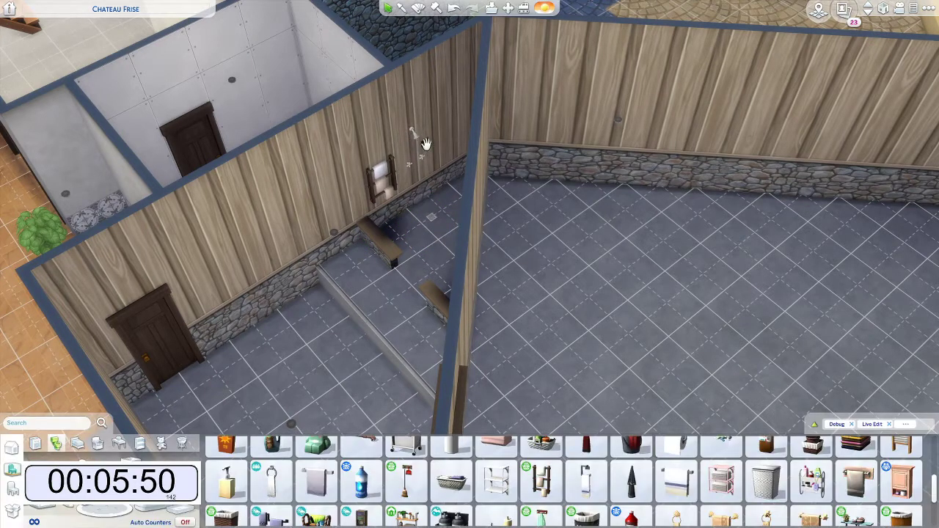
pyautogui.click(426, 143)
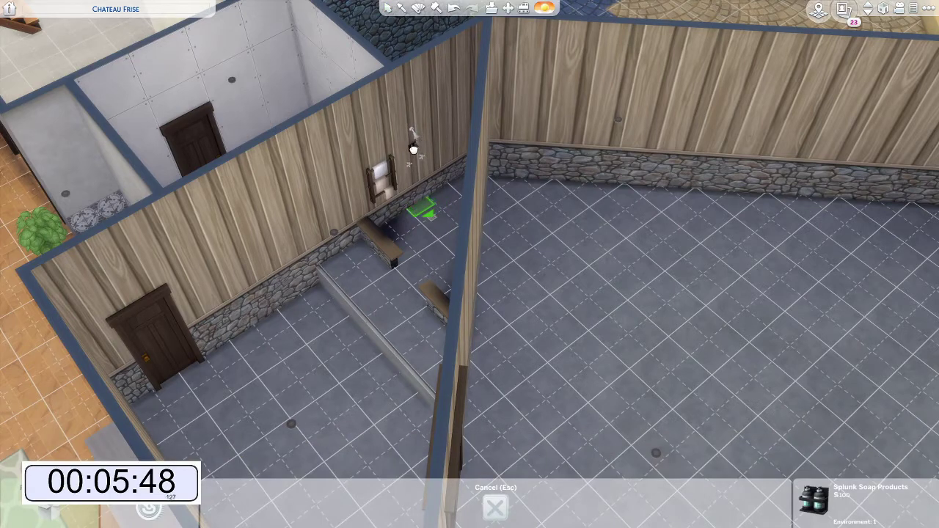
# Step: Place the Splunk soap products and a green Feelin' Fabric Hamper against the wall
pyautogui.click(423, 142)
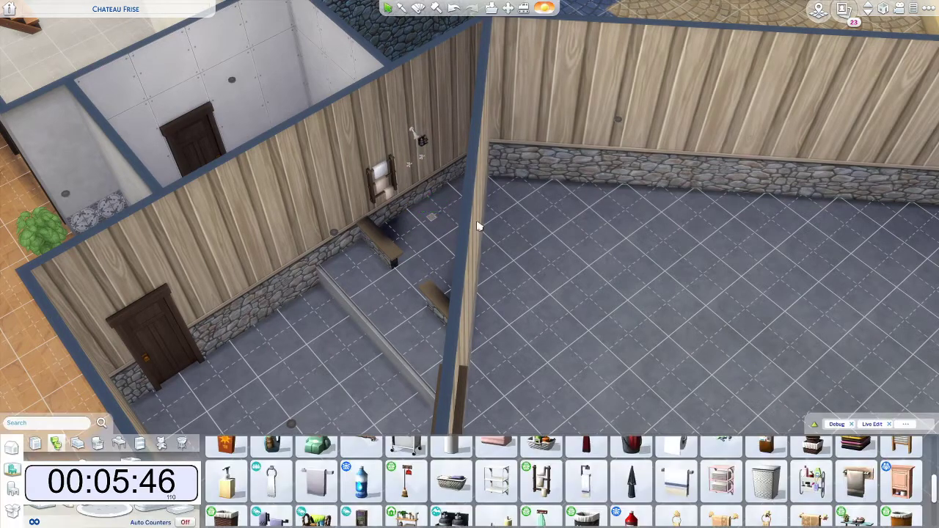
pyautogui.scroll(3, 472, 241)
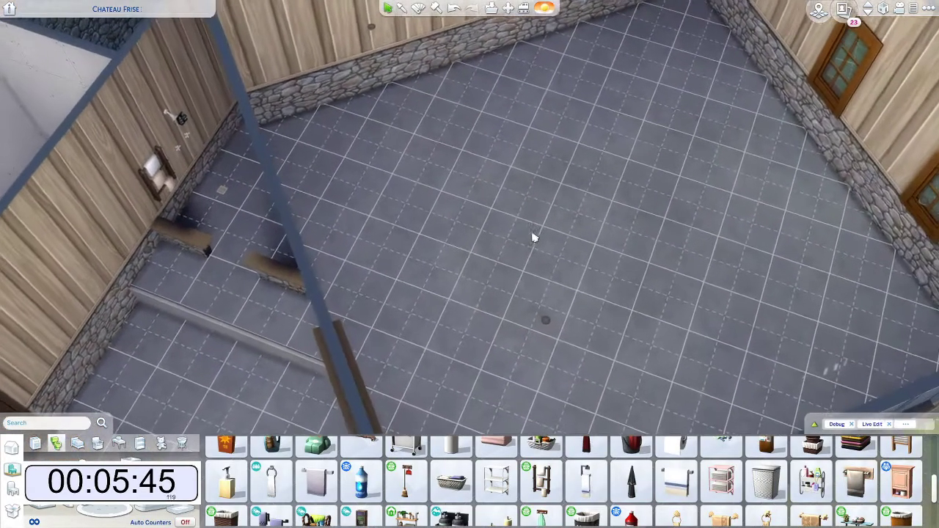
pyautogui.scroll(-3, 534, 237)
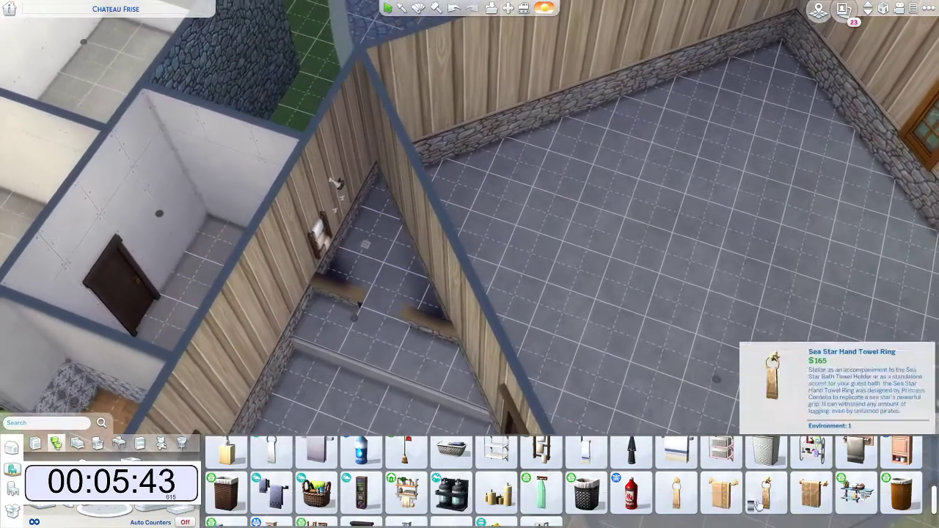
pyautogui.scroll(-1, 917, 502)
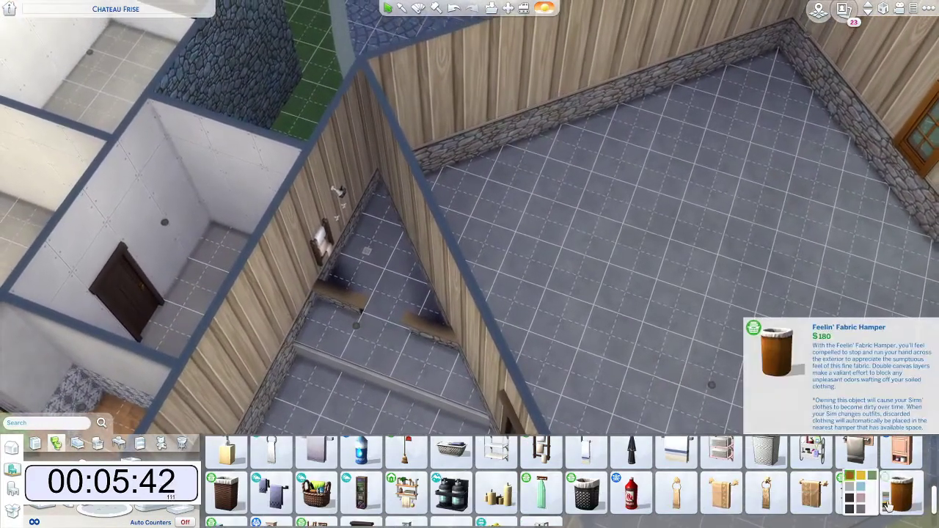
pyautogui.click(873, 478)
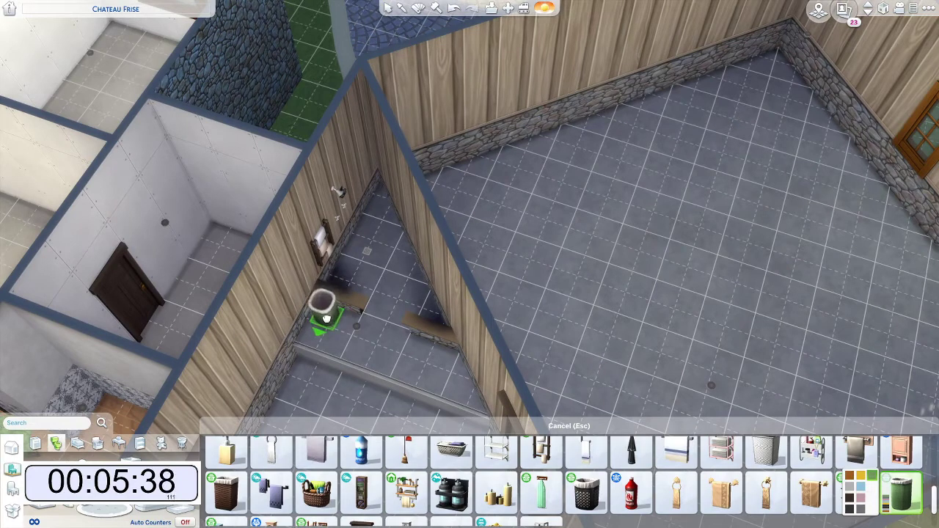
pyautogui.click(345, 323)
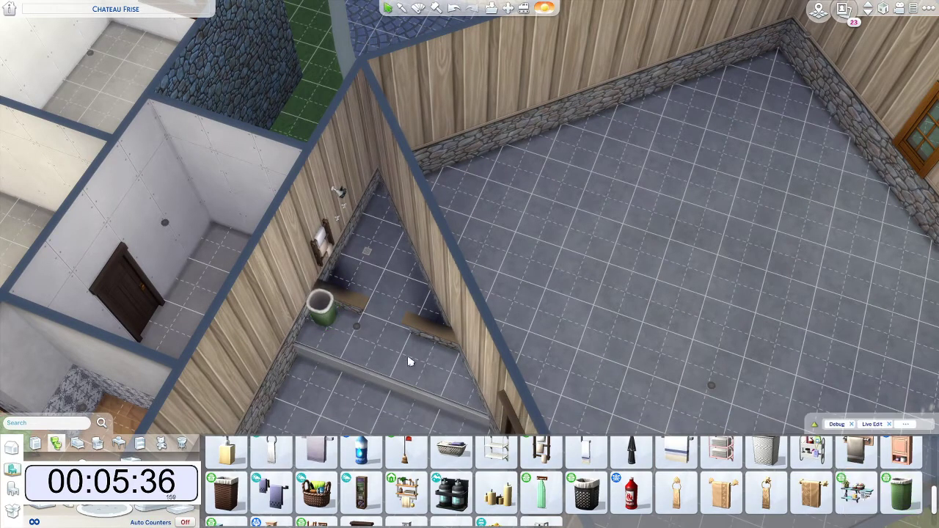
# Step: Choose the blue Pressed To Impress ironing board, then cancel without placing it
pyautogui.scroll(-1, 325, 501)
pyautogui.moveTo(273, 499)
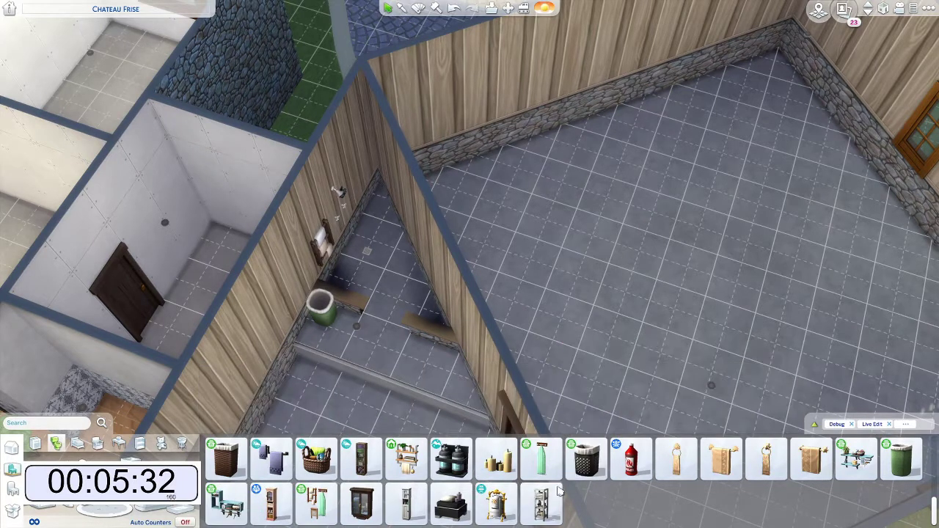
pyautogui.click(546, 466)
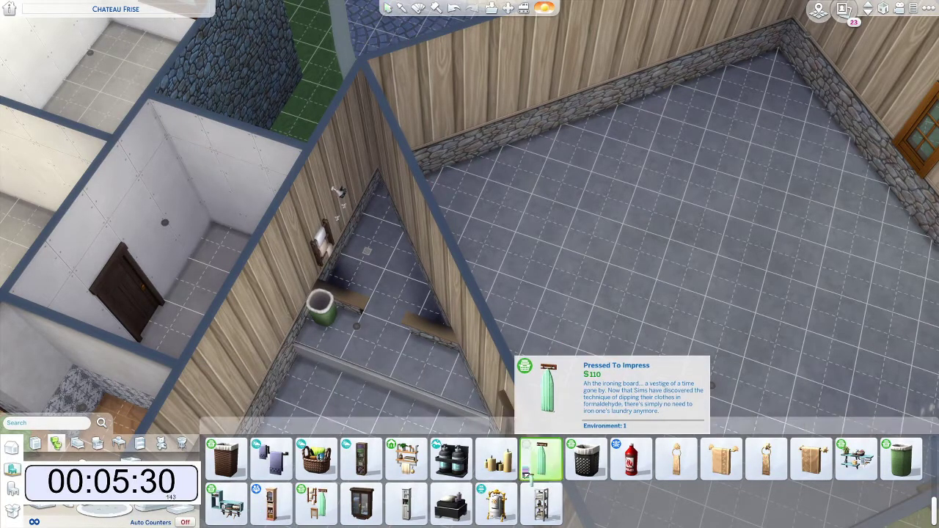
pyautogui.click(512, 452)
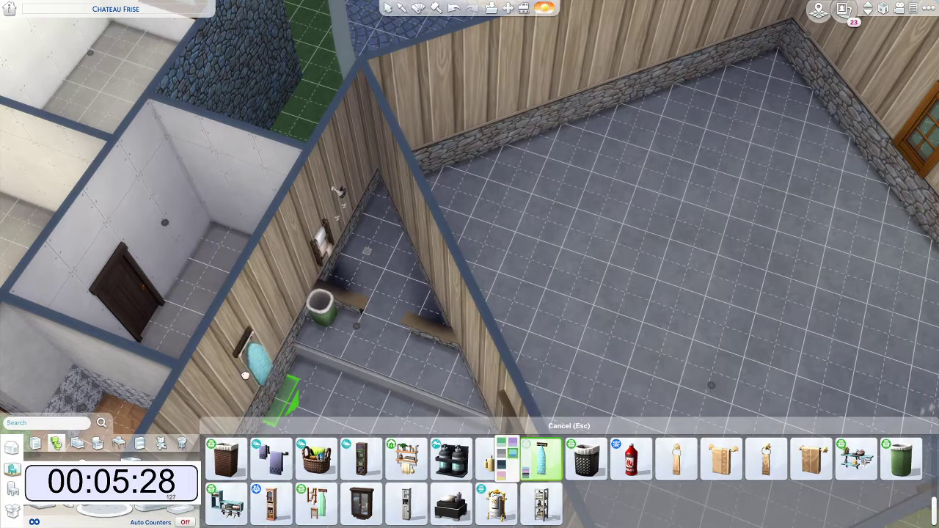
pyautogui.press('Escape')
pyautogui.scroll(3, 486, 357)
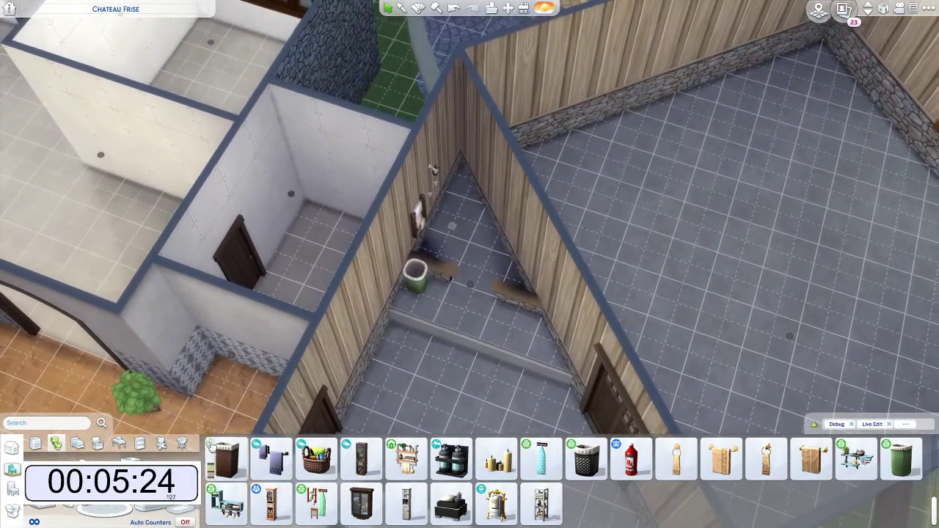
pyautogui.click(161, 443)
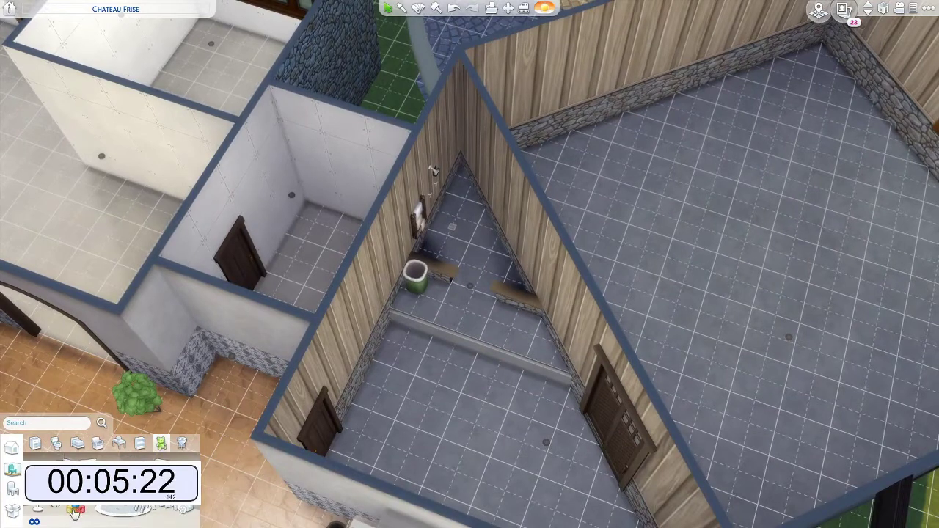
# Step: Switch the catalog to browse by function and show the Pets category
pyautogui.click(14, 492)
pyautogui.click(108, 446)
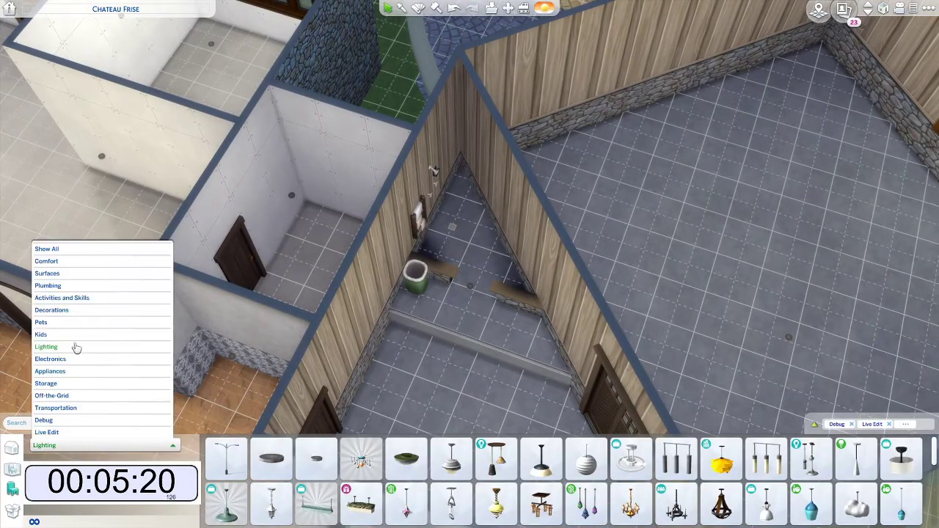
pyautogui.click(51, 322)
pyautogui.scroll(-5, 572, 481)
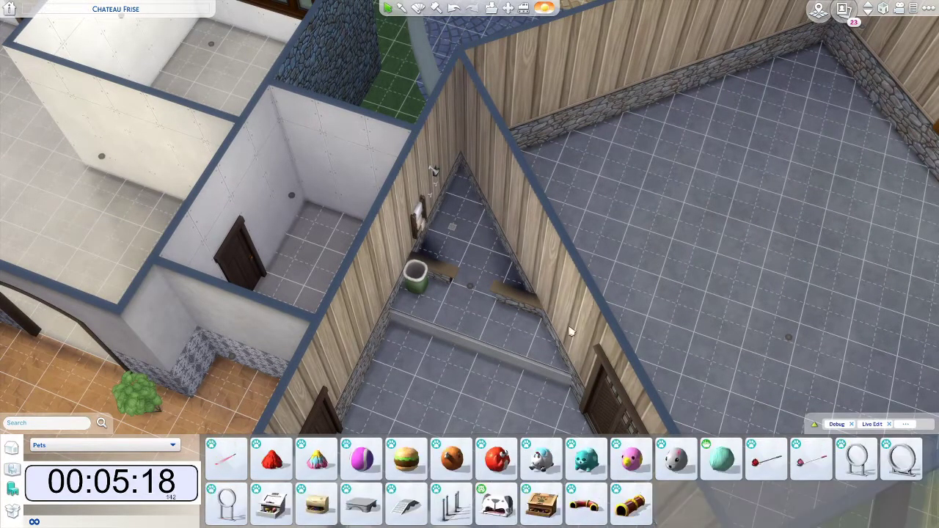
# Step: Place the Woof Box / Mrow Box in the small room's corner
pyautogui.moveTo(500, 516)
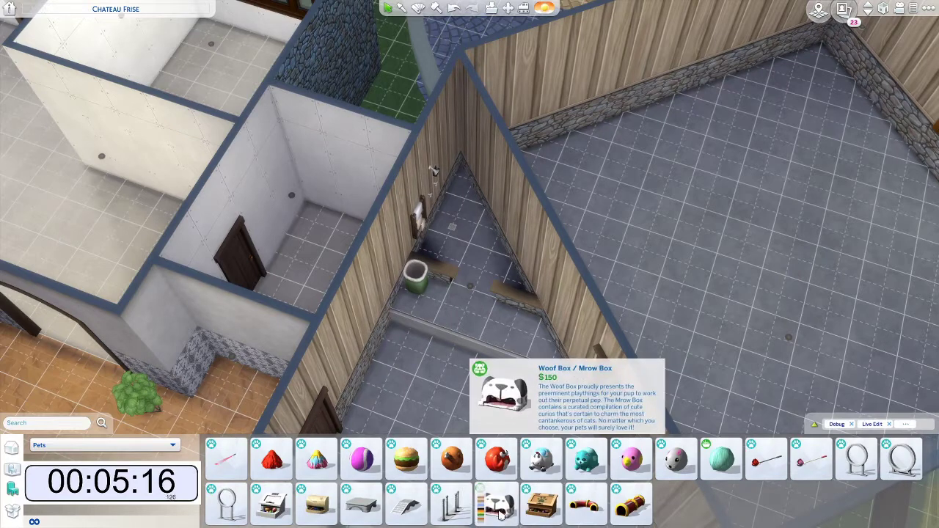
pyautogui.click(501, 515)
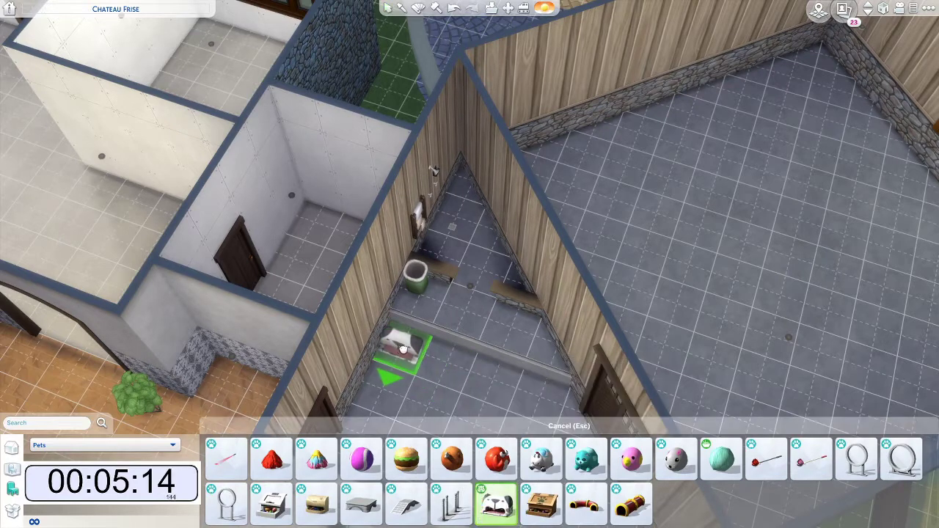
pyautogui.click(511, 320)
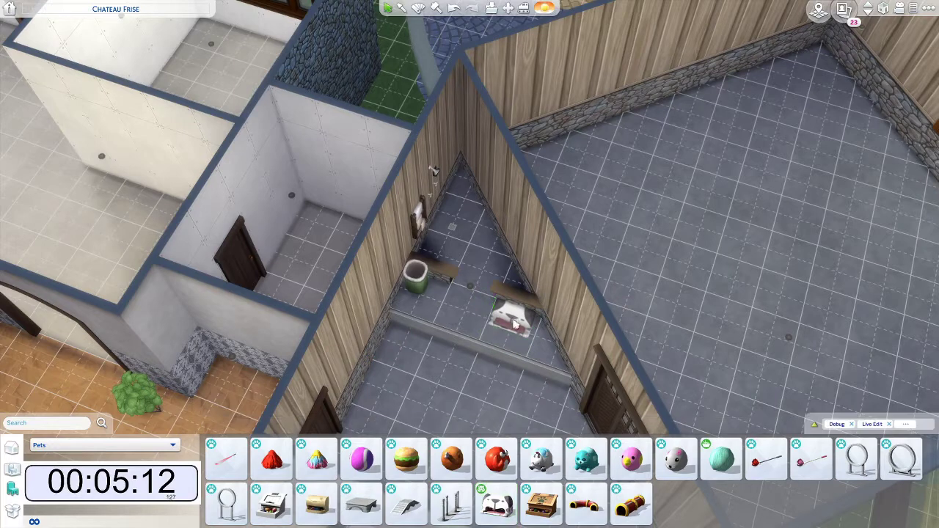
pyautogui.scroll(3, 564, 481)
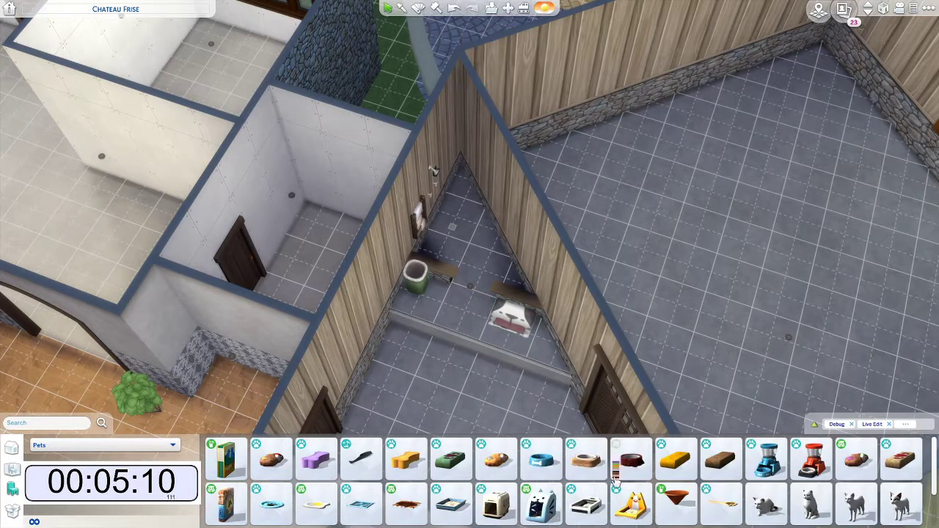
pyautogui.scroll(-2, 844, 506)
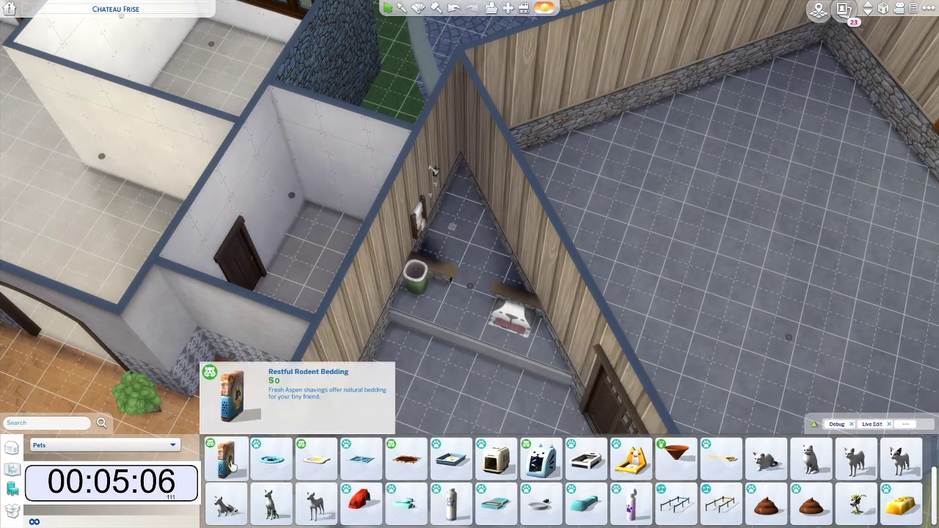
pyautogui.scroll(2, 413, 501)
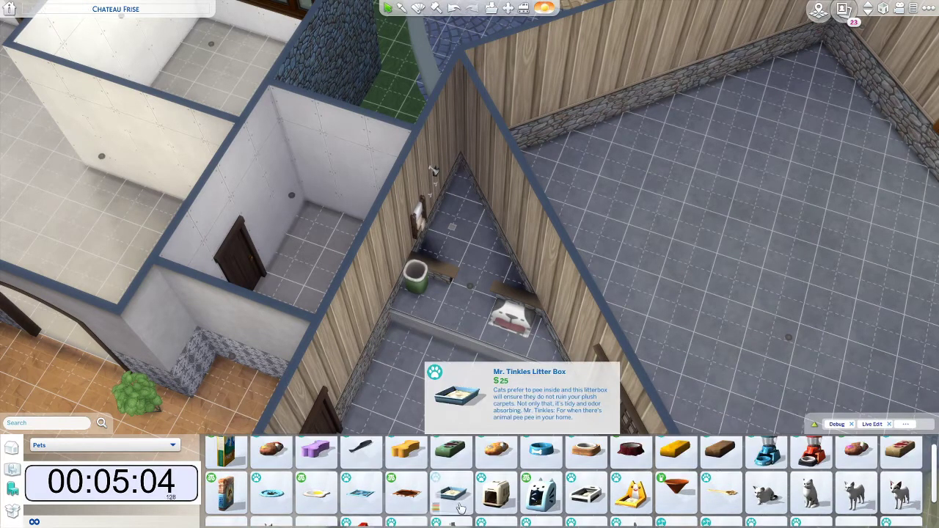
pyautogui.scroll(-2, 565, 481)
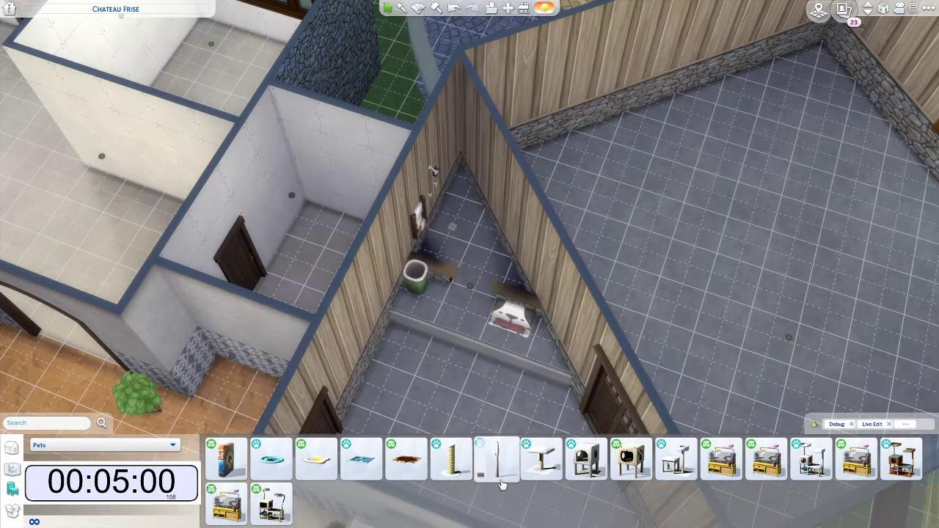
pyautogui.scroll(3, 252, 490)
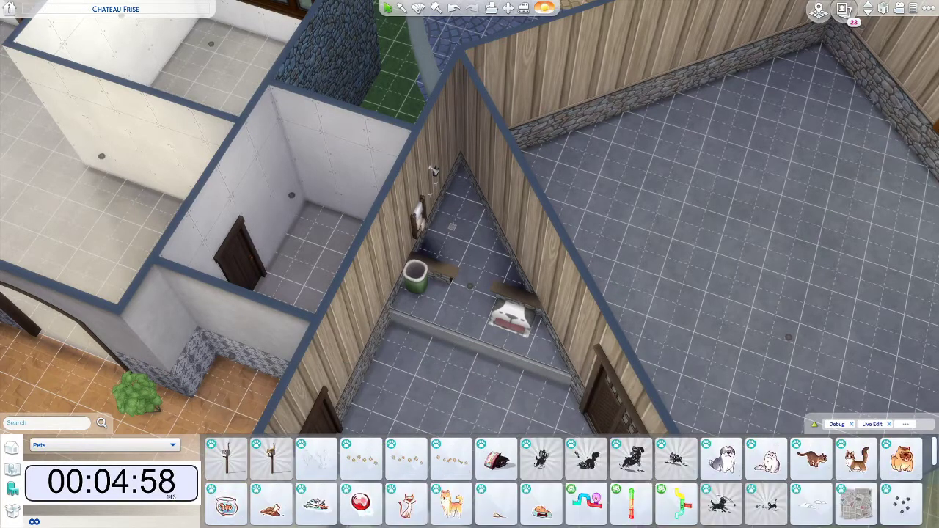
# Step: Place a pile of newspapers on the mudroom floor
pyautogui.scroll(-1, 595, 484)
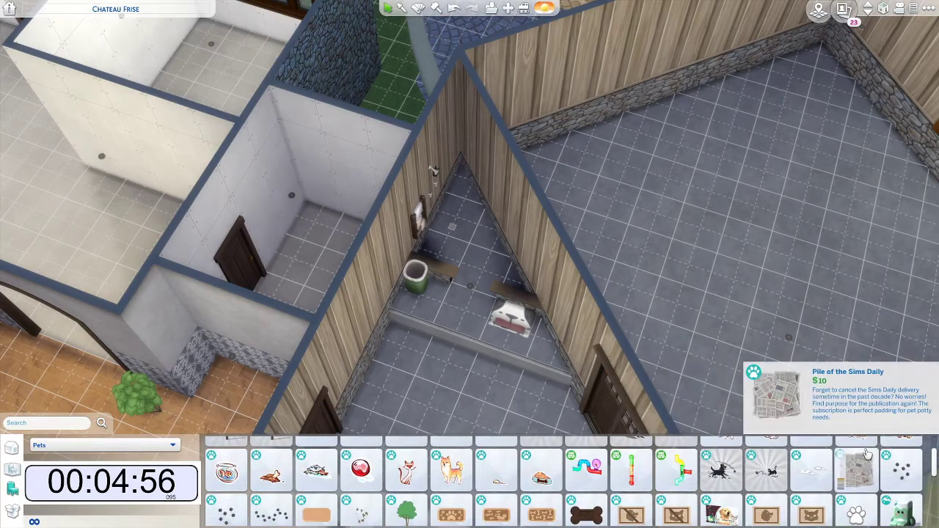
pyautogui.click(856, 469)
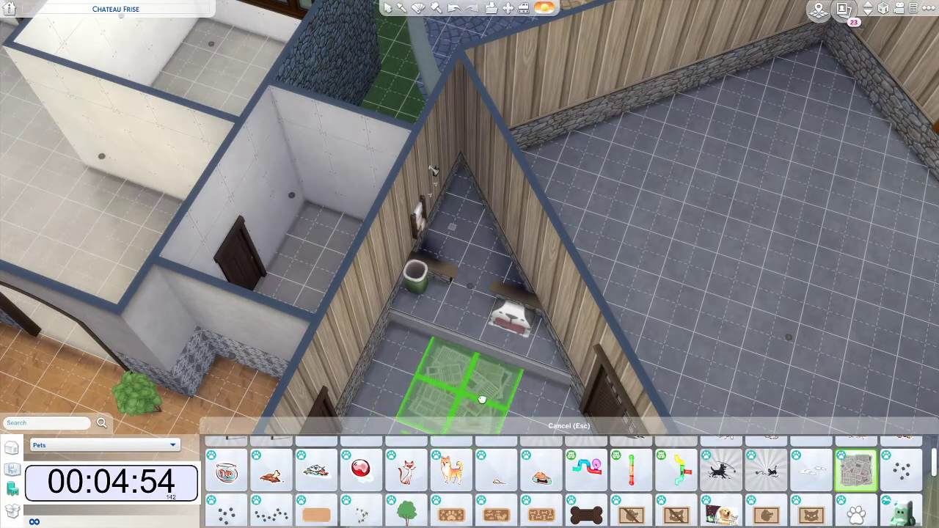
pyautogui.press('e')
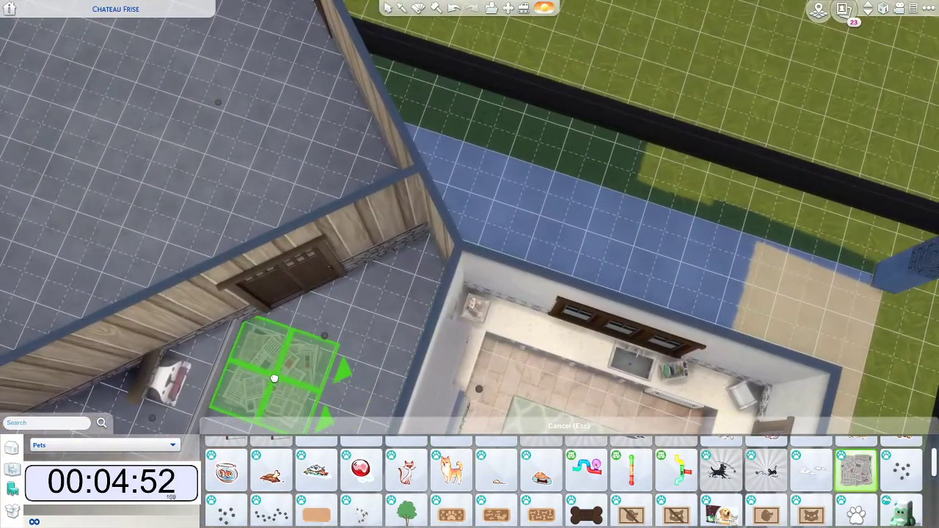
pyautogui.click(272, 378)
pyautogui.press('e')
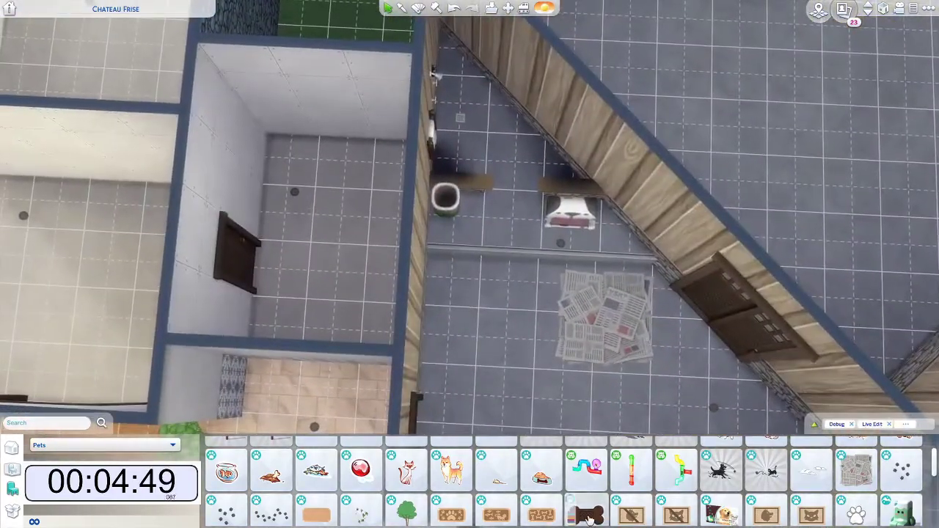
# Step: Place the bone-shaped pet mat diagonally beside the newspaper pile
pyautogui.click(586, 515)
pyautogui.moveTo(653, 369); pyautogui.dragTo(604, 382)
pyautogui.click(604, 382)
pyautogui.scroll(-3, 700, 490)
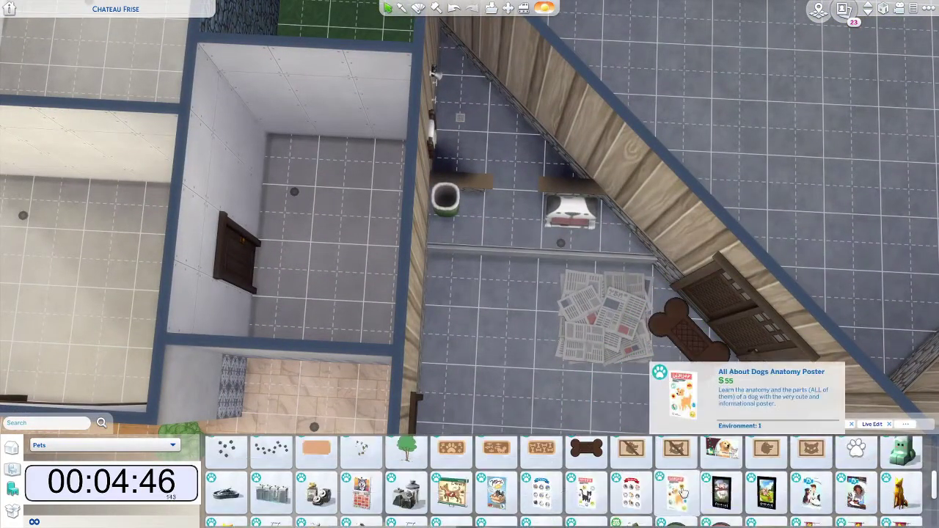
pyautogui.scroll(-1, 521, 491)
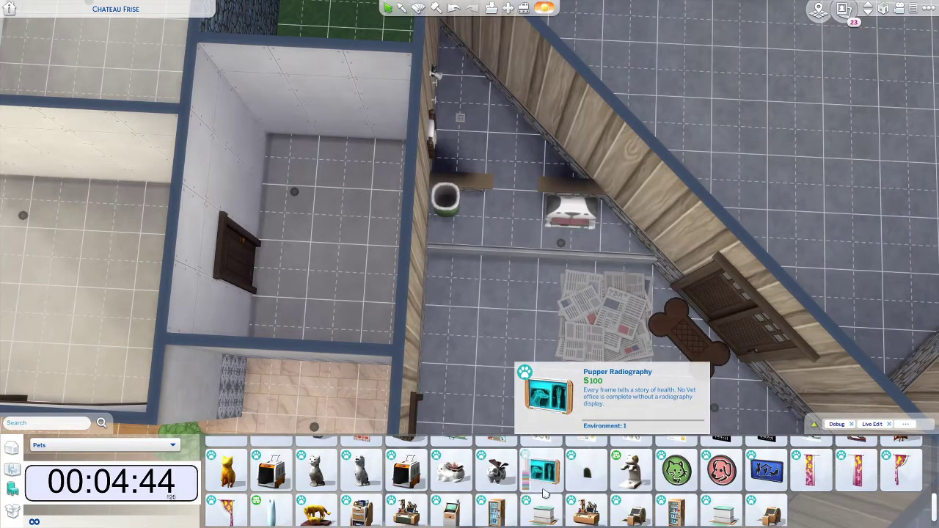
pyautogui.scroll(-1, 572, 499)
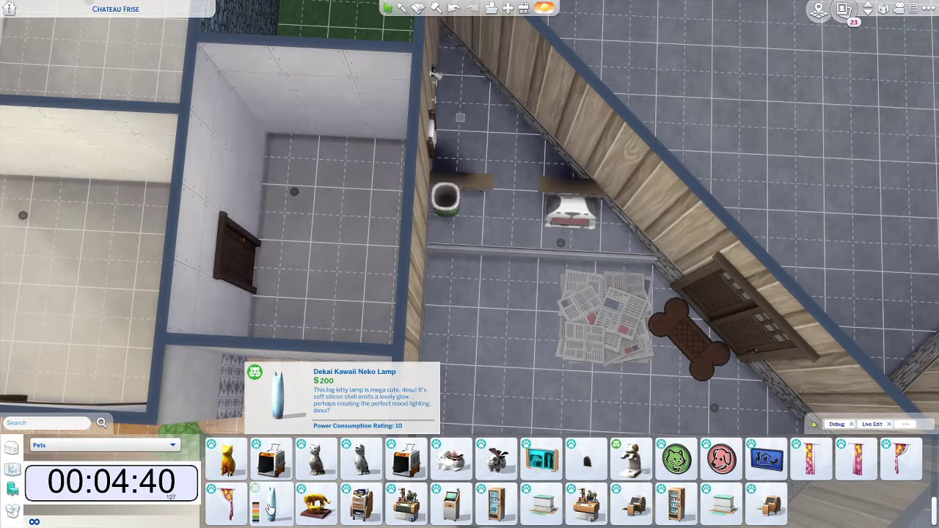
pyautogui.scroll(2, 270, 508)
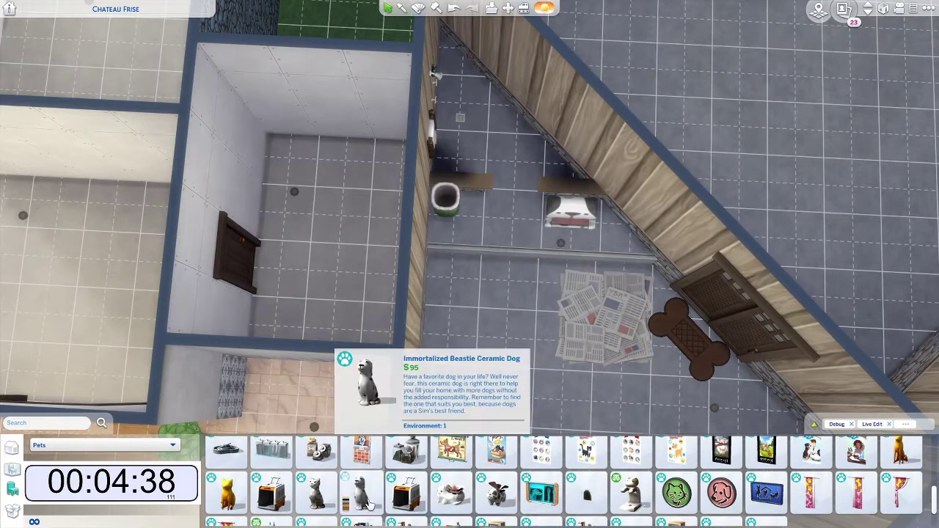
pyautogui.scroll(1, 418, 488)
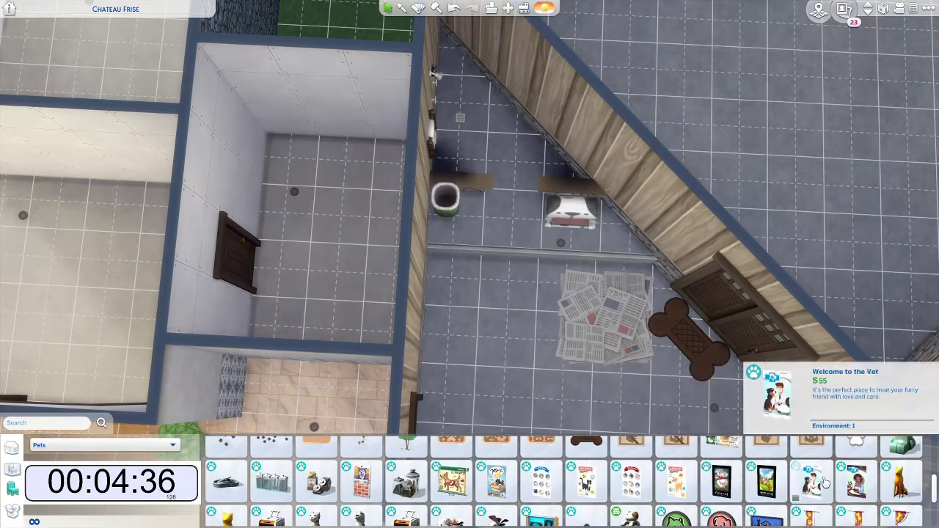
# Step: Show all catalog categories filtered to Laundry Day items
pyautogui.scroll(2, 834, 482)
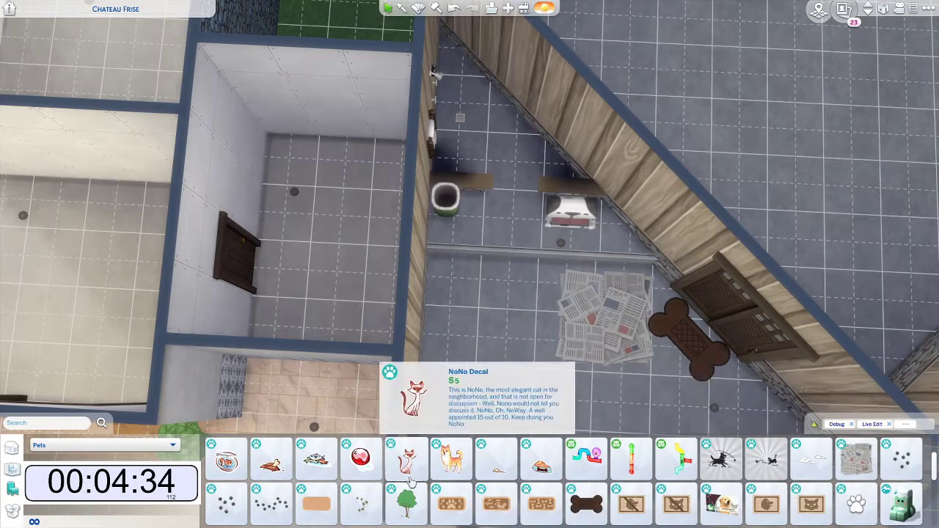
pyautogui.click(104, 449)
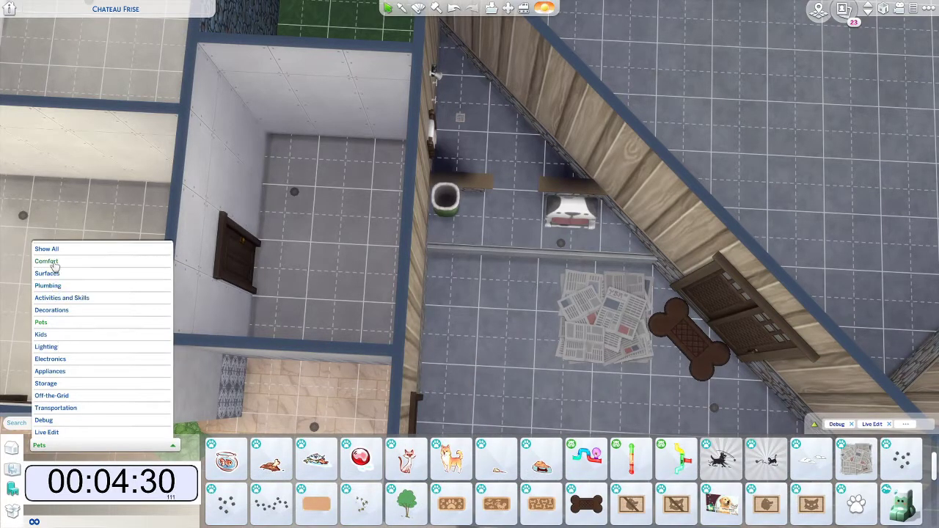
pyautogui.click(833, 430)
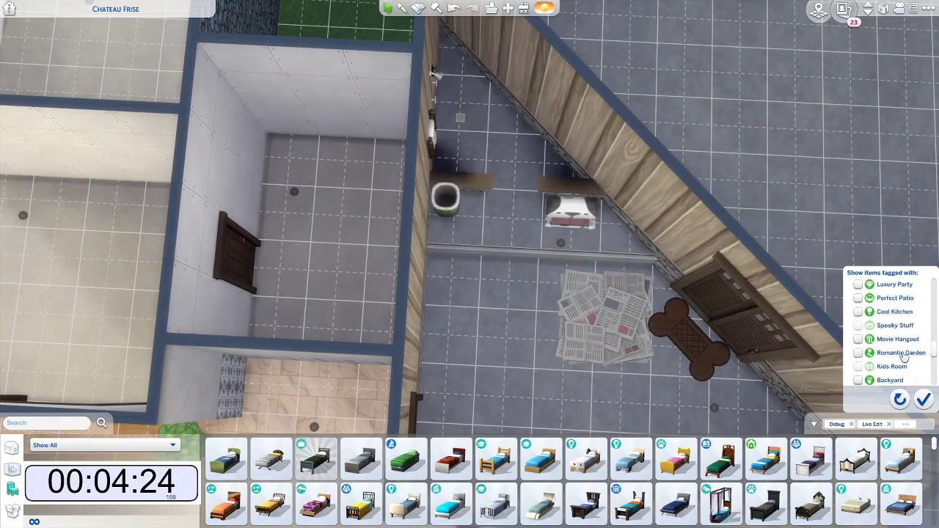
pyautogui.click(897, 354)
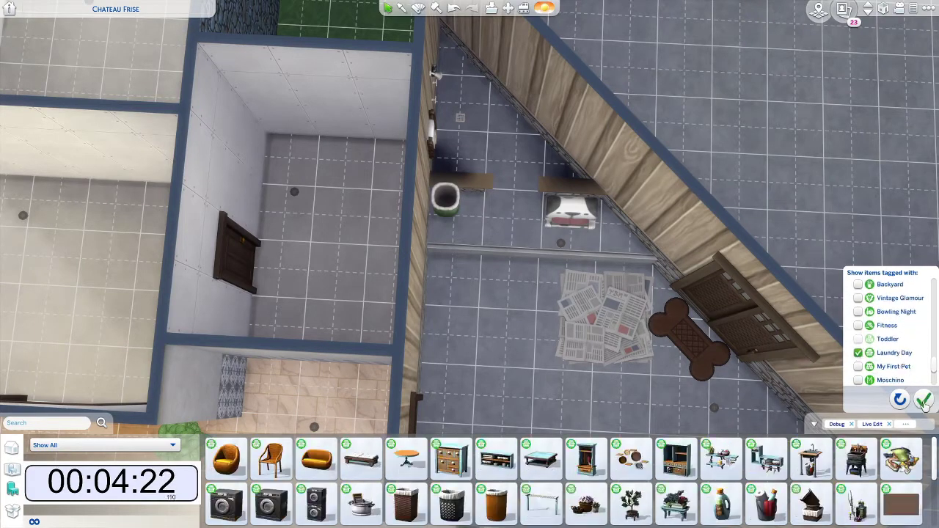
pyautogui.click(923, 399)
# Step: Turn the view to the laundry room and set the Odd Ends Table against the back wall
pyautogui.press('s')
pyautogui.press('d')
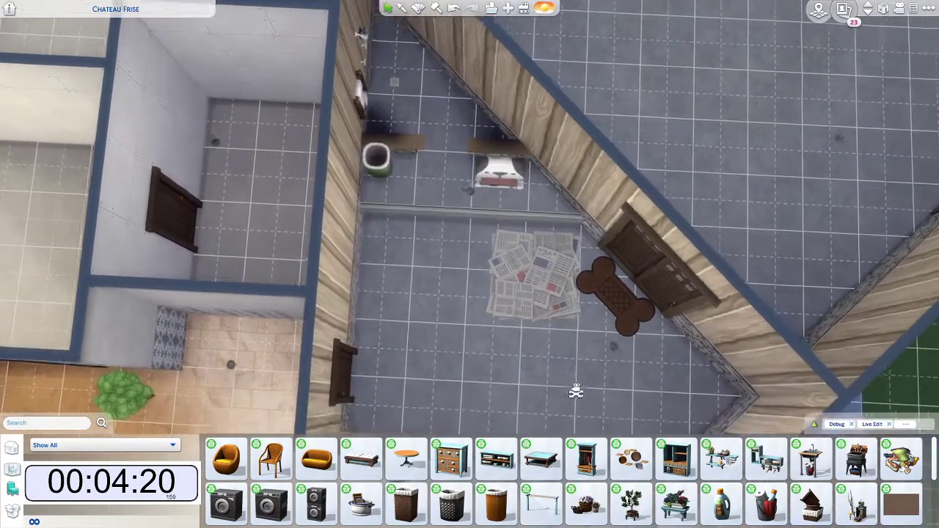
pyautogui.press('.')
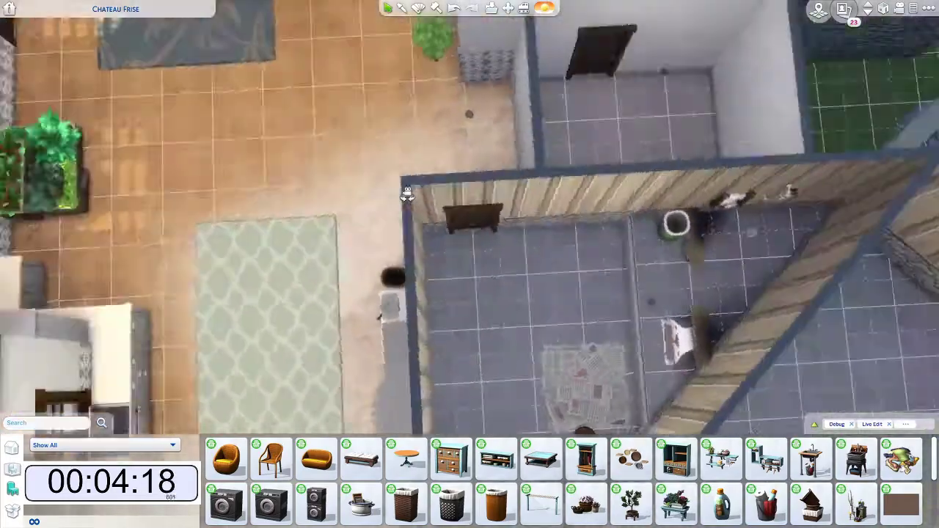
pyautogui.press('s')
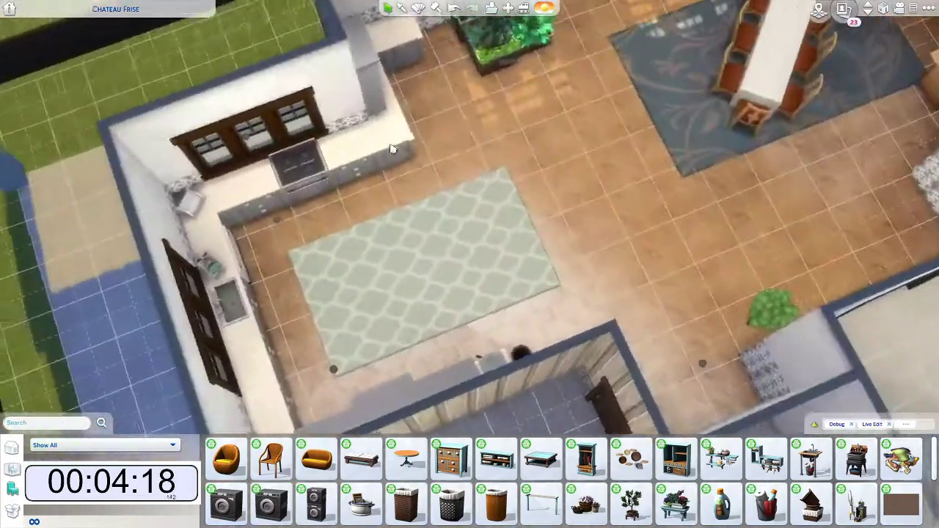
pyautogui.scroll(3, 382, 274)
pyautogui.scroll(-2, 381, 274)
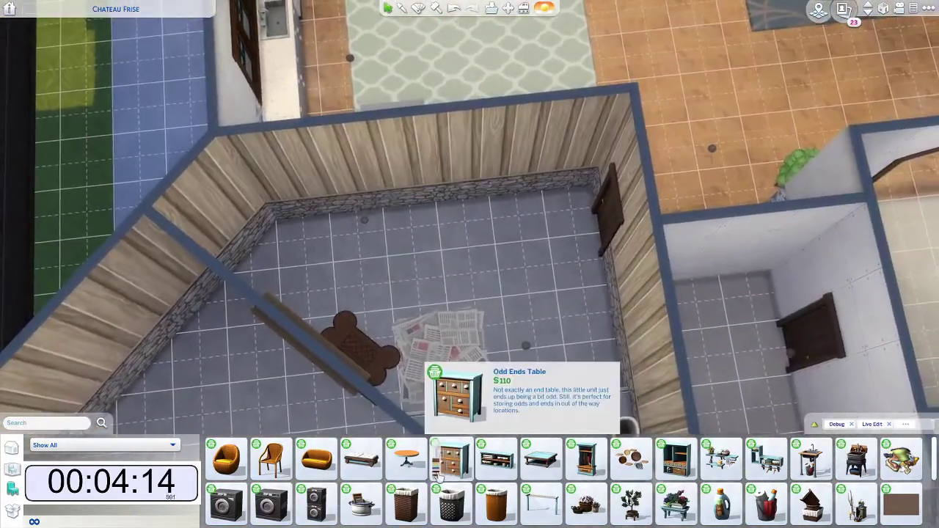
pyautogui.moveTo(436, 472)
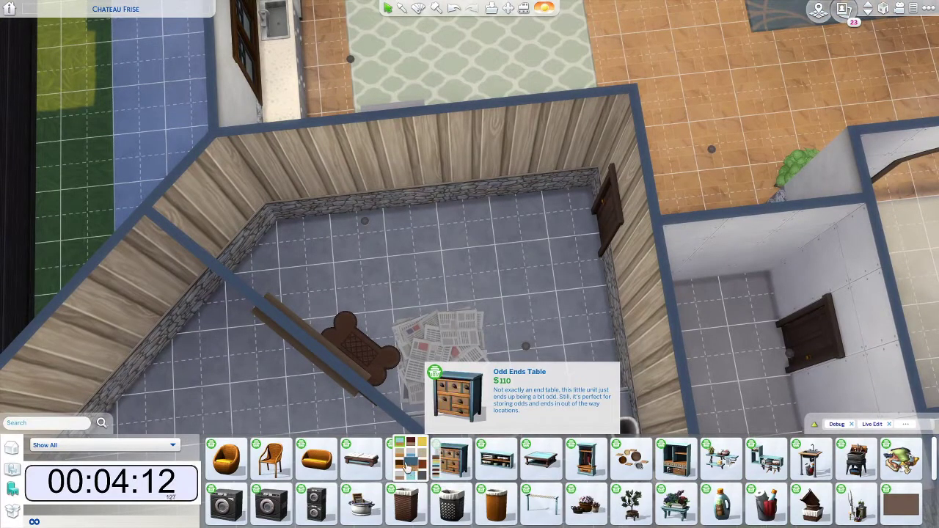
pyautogui.click(402, 467)
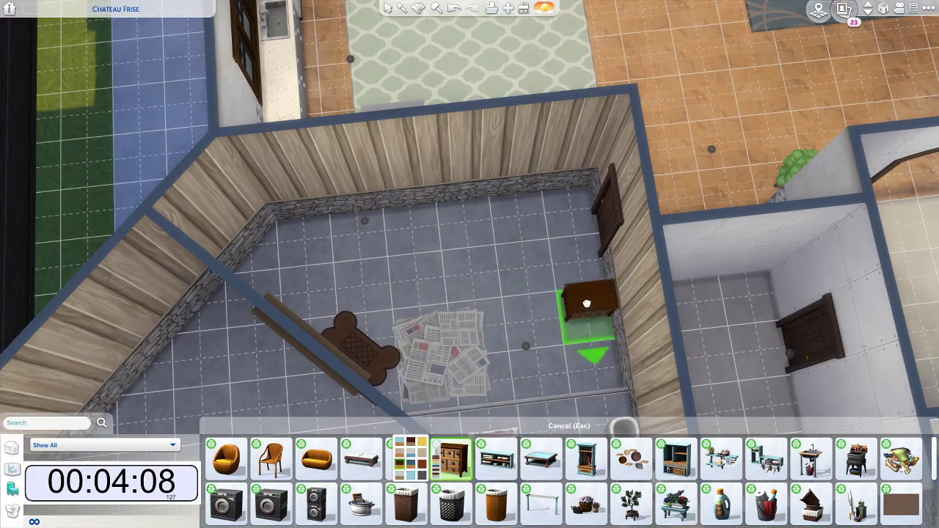
pyautogui.click(519, 194)
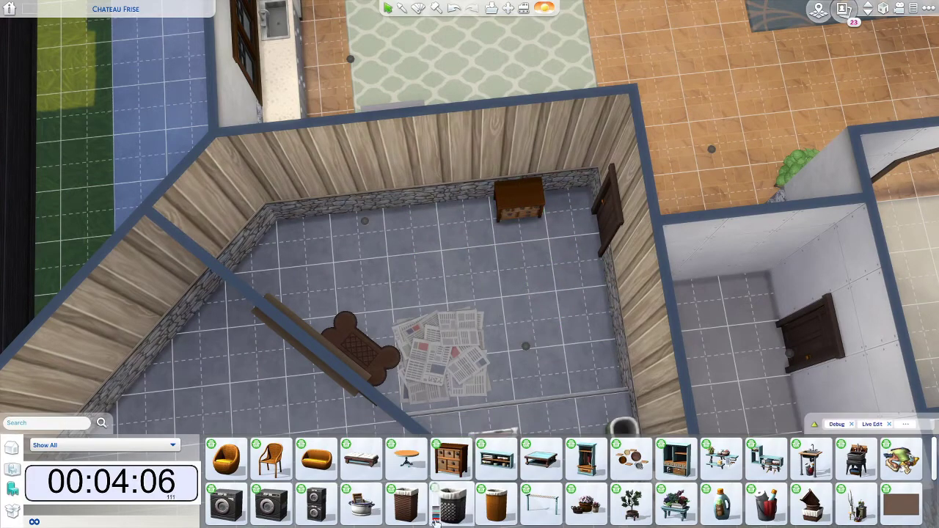
# Step: Place the orange stacked washer-dryer against the laundry room's back wall
pyautogui.click(279, 513)
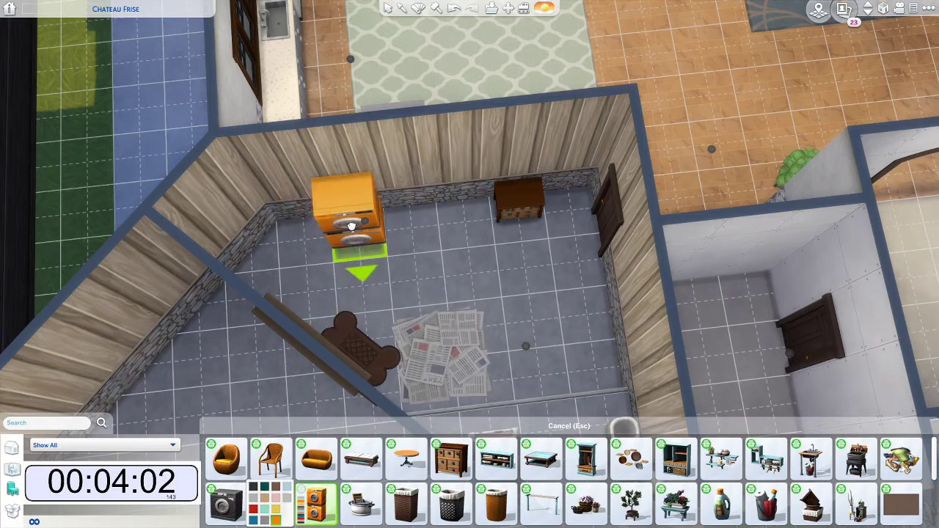
pyautogui.click(352, 228)
pyautogui.scroll(-2, 526, 511)
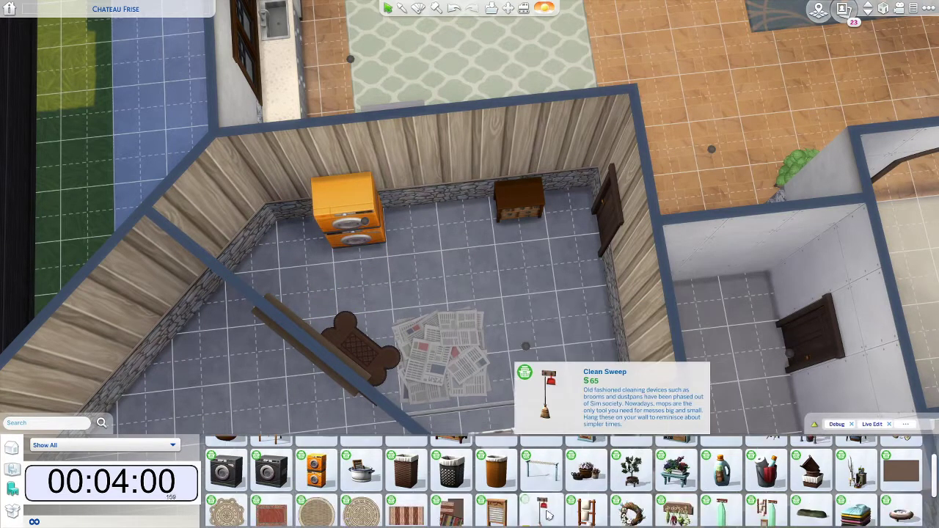
pyautogui.scroll(-1, 309, 501)
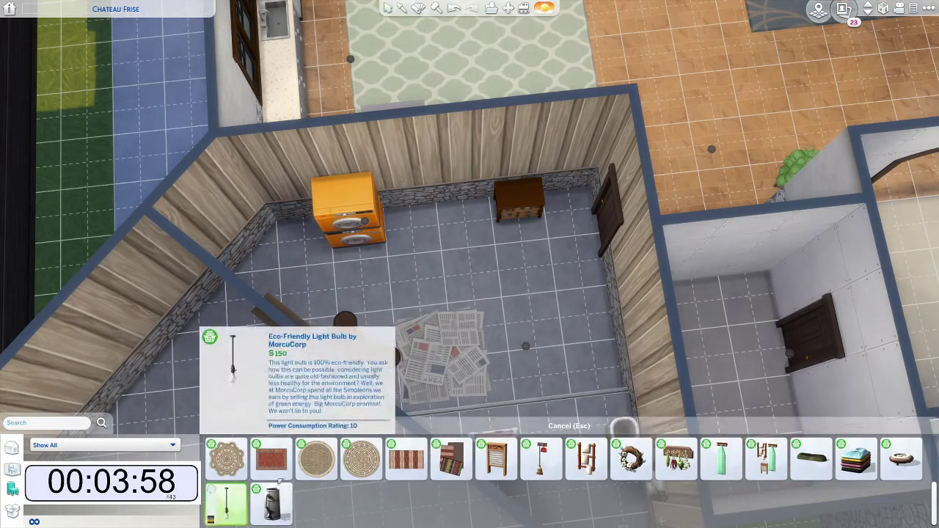
pyautogui.click(226, 505)
pyautogui.press('Escape')
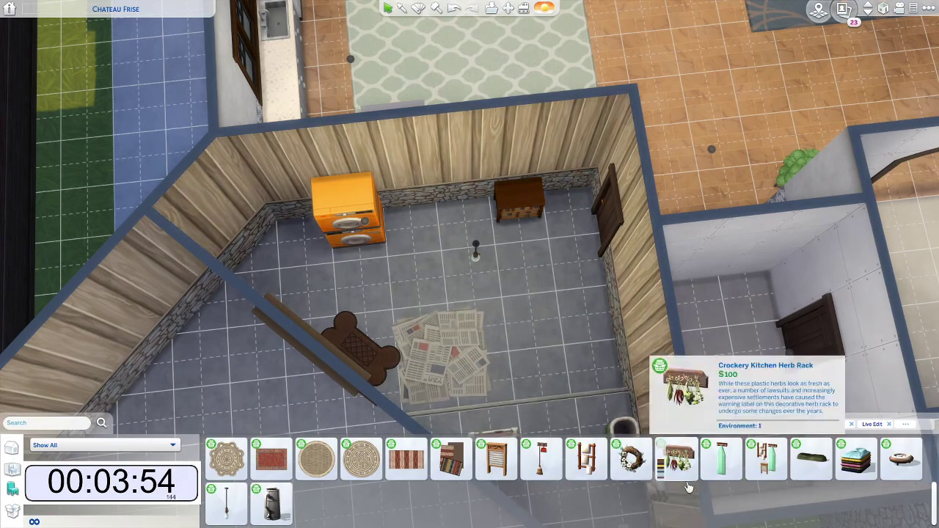
# Step: Hang a teal Emergency Laundry Kit on the wall and move the end table beside the washer-dryer
pyautogui.click(761, 469)
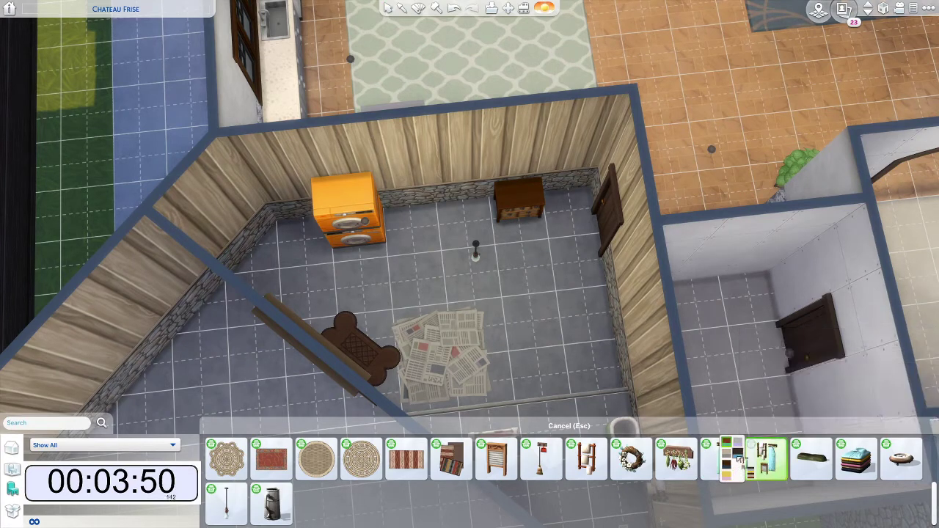
pyautogui.click(741, 448)
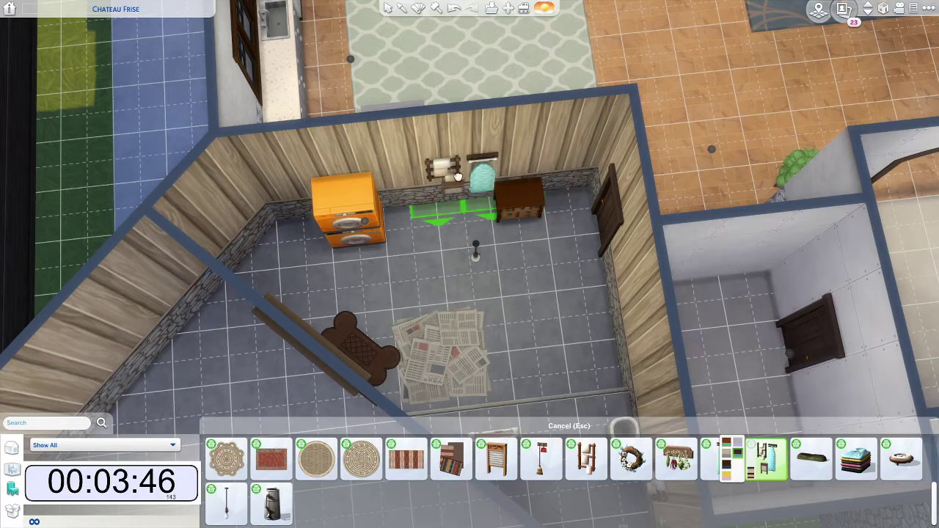
pyautogui.click(519, 162)
pyautogui.click(518, 202)
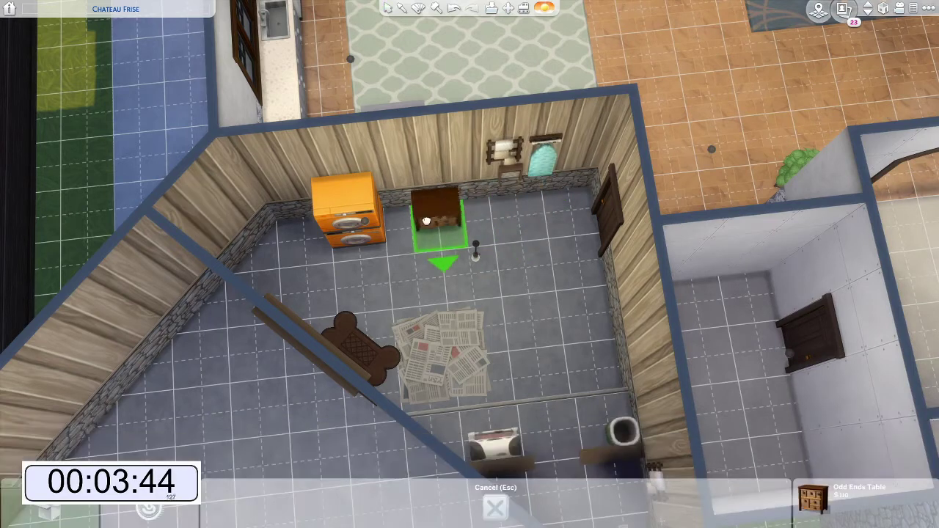
pyautogui.click(297, 234)
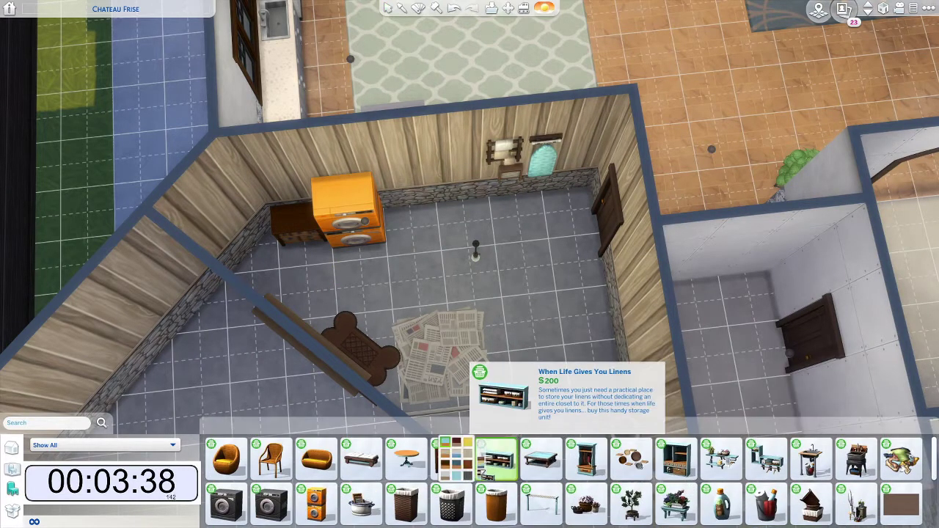
# Step: Place the linen storage unit against the laundry room's back wall
pyautogui.click(497, 459)
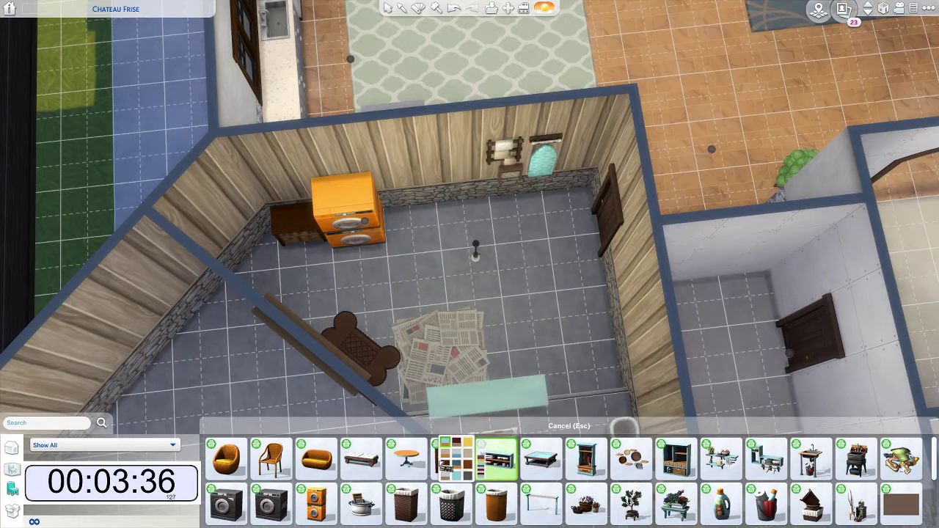
pyautogui.click(439, 229)
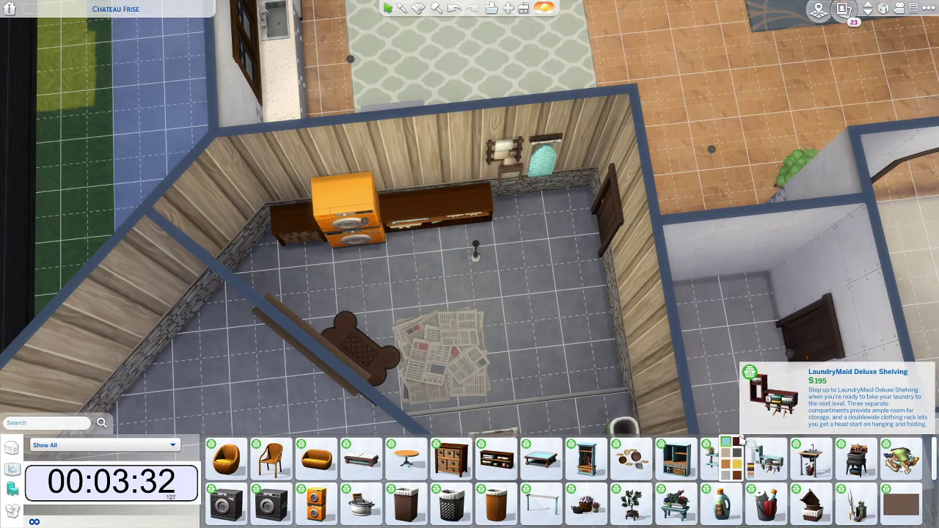
pyautogui.click(736, 470)
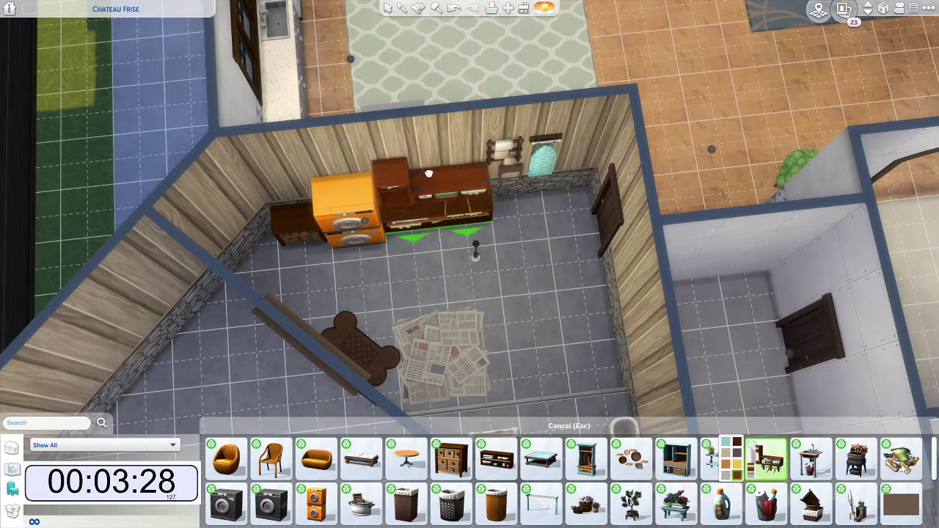
pyautogui.press('w')
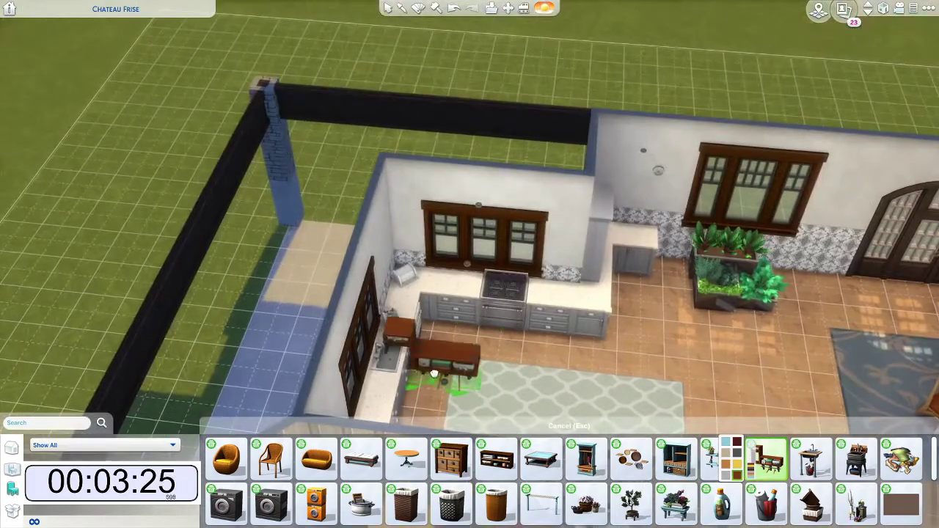
pyautogui.press('Escape')
pyautogui.press('s')
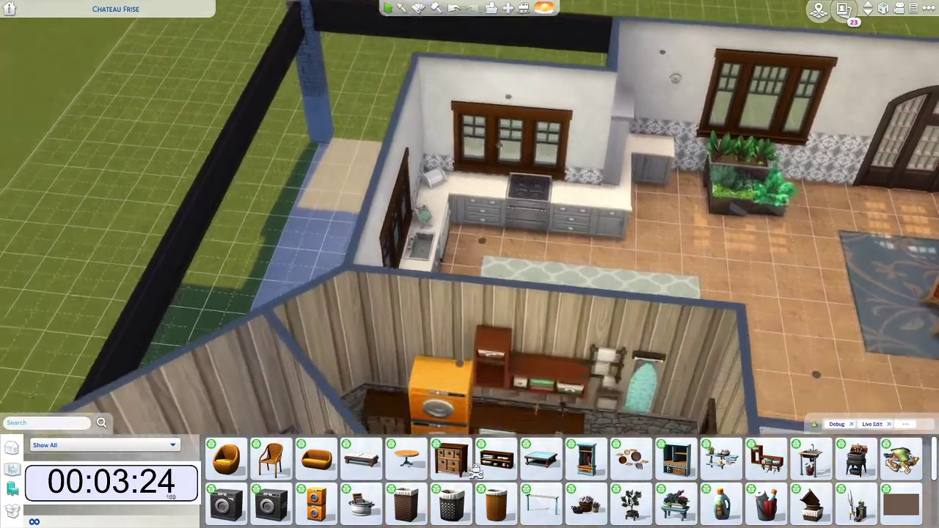
pyautogui.scroll(3, 555, 248)
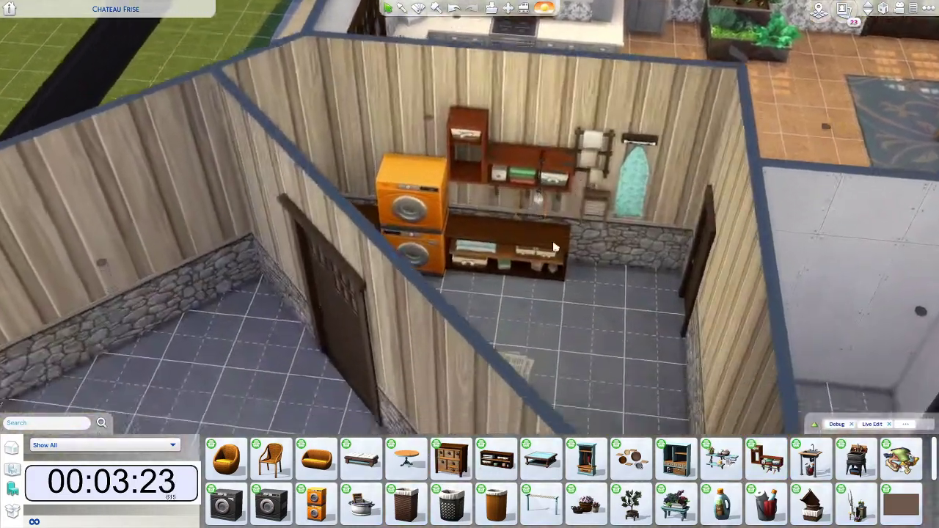
pyautogui.press('w')
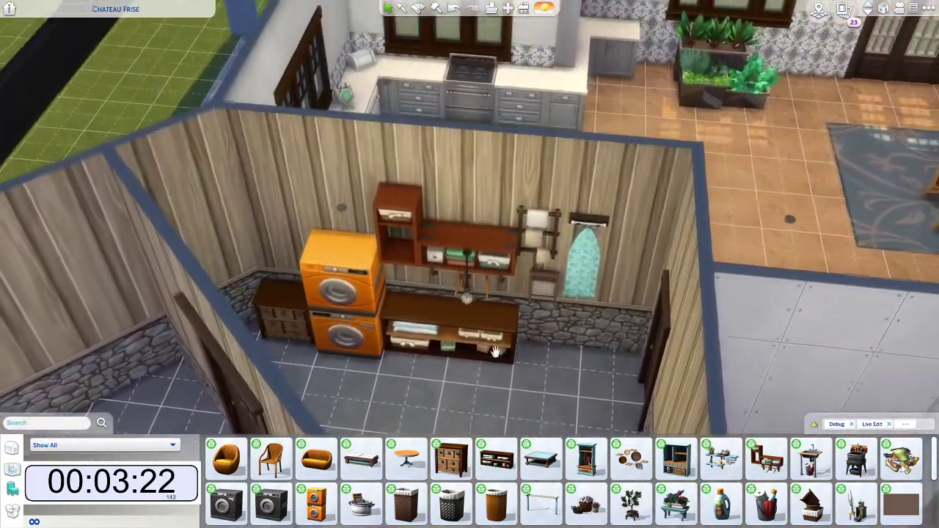
pyautogui.press('d')
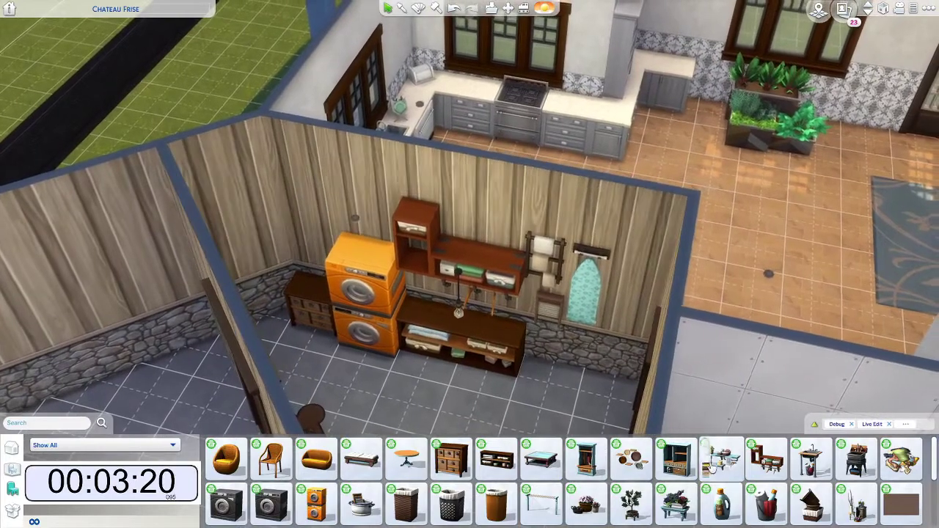
# Step: Mount the LaundryMaid Essentials Shelving on the wall above the linen storage
pyautogui.click(690, 449)
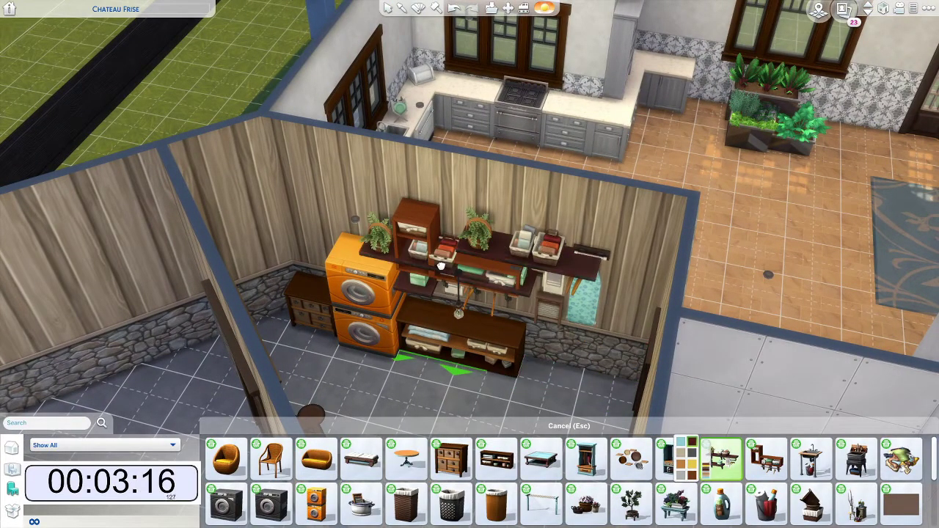
pyautogui.click(444, 269)
pyautogui.click(444, 254)
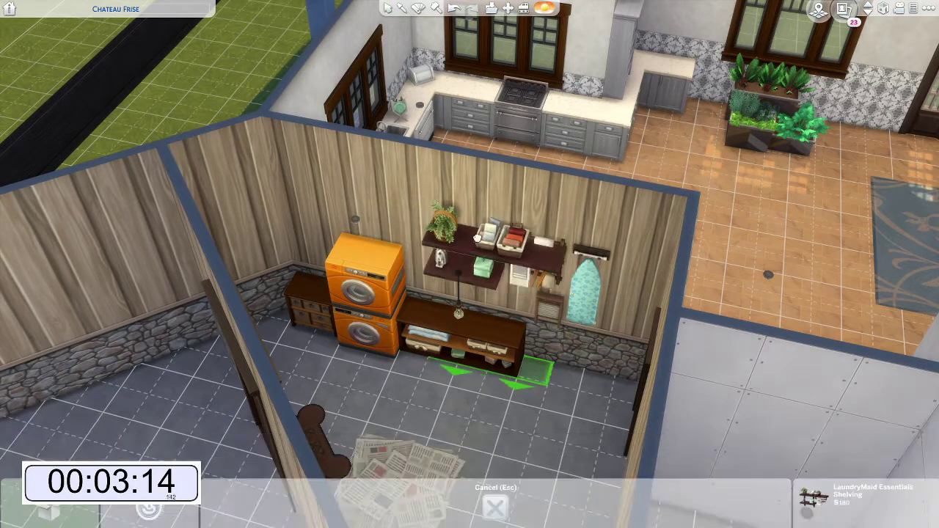
pyautogui.click(453, 230)
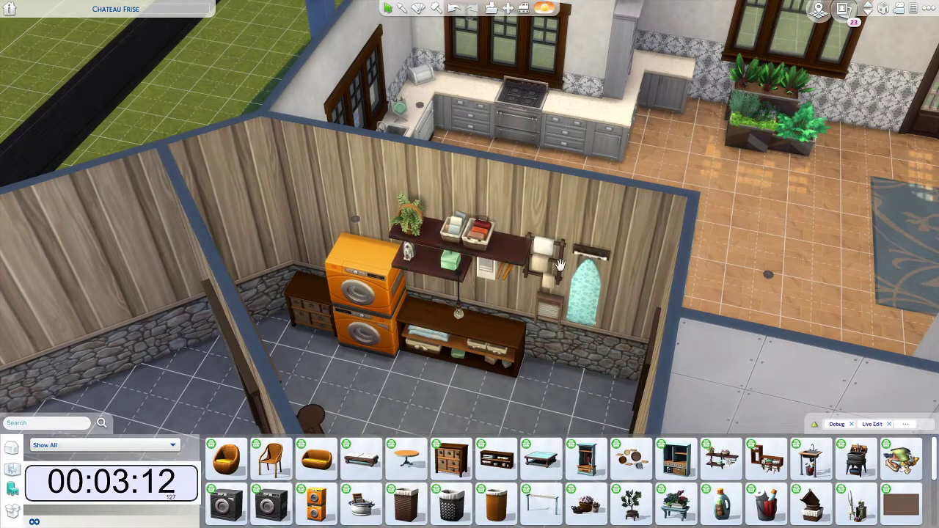
# Step: Delete the ironing-board laundry kit from the room
pyautogui.click(591, 300)
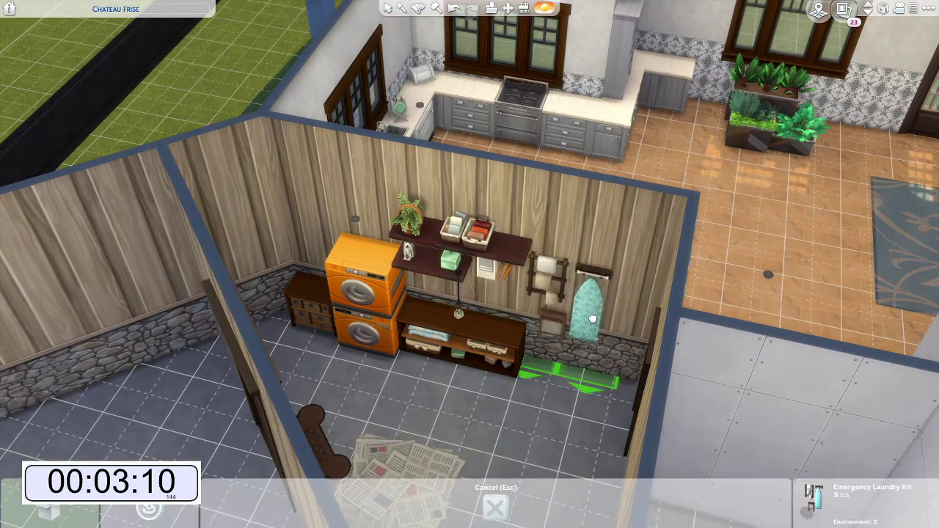
pyautogui.press('Delete')
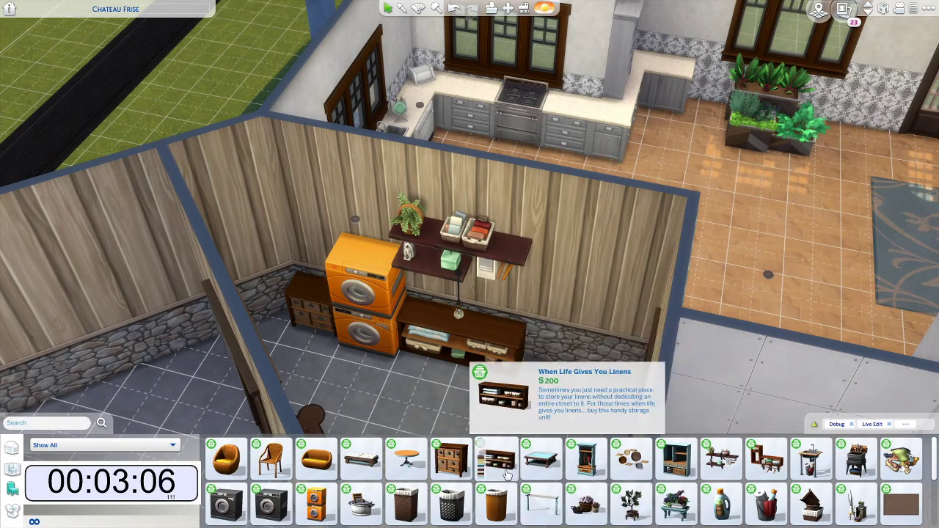
pyautogui.scroll(5, 622, 224)
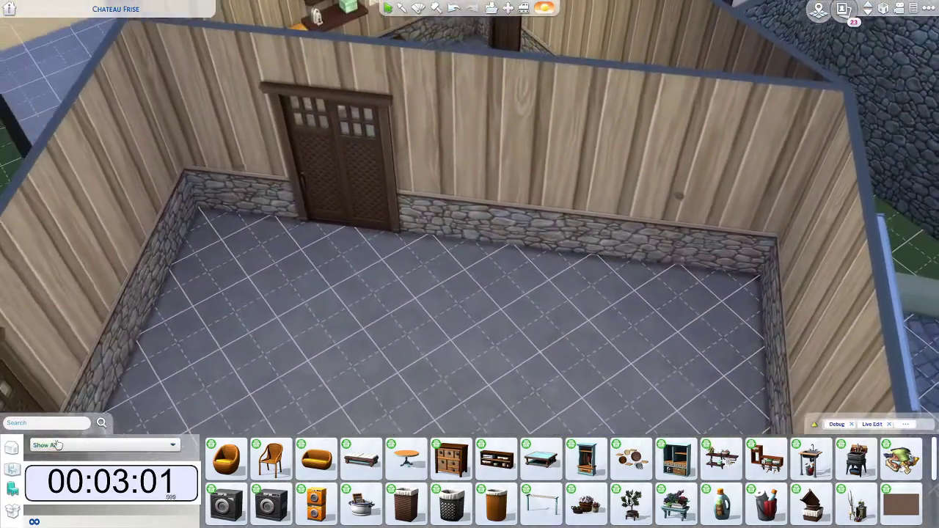
# Step: Switch the catalog to Transportation and park the black pickup truck in the garage
pyautogui.click(74, 444)
pyautogui.click(58, 407)
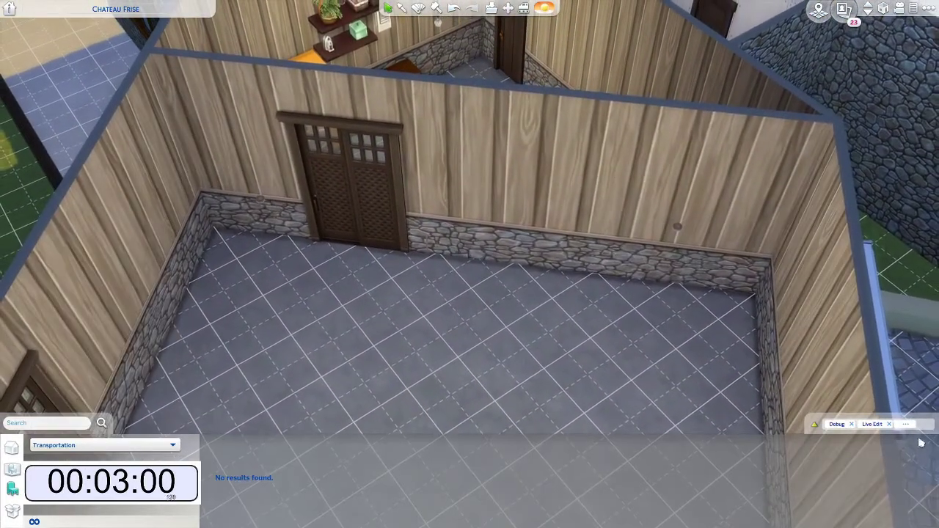
pyautogui.press('s')
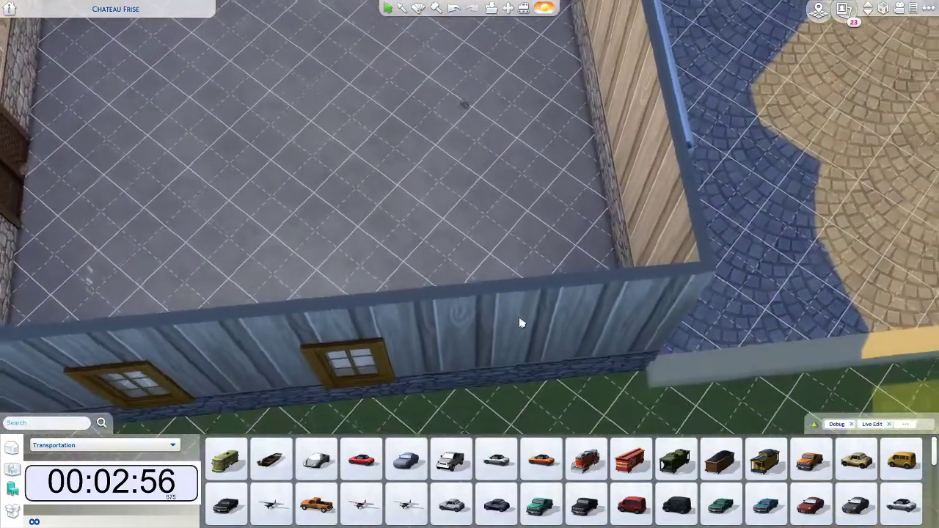
pyautogui.press('w')
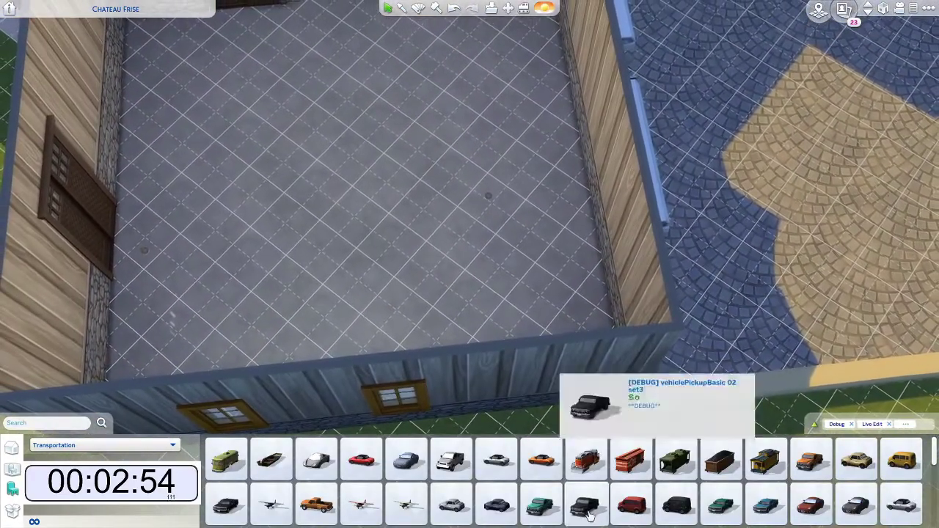
pyautogui.click(585, 505)
pyautogui.click(255, 282)
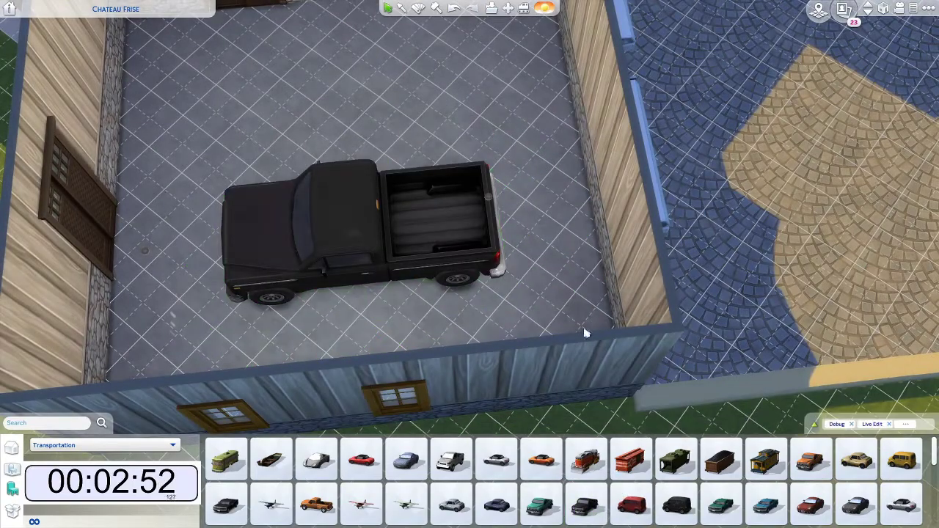
# Step: Stand a bicycle against the garage's back wall
pyautogui.press('w')
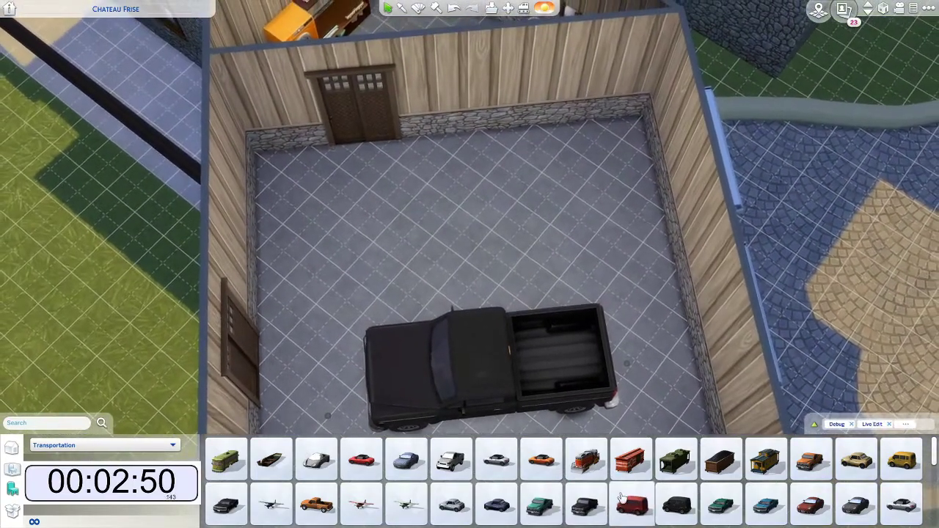
pyautogui.scroll(-2, 557, 514)
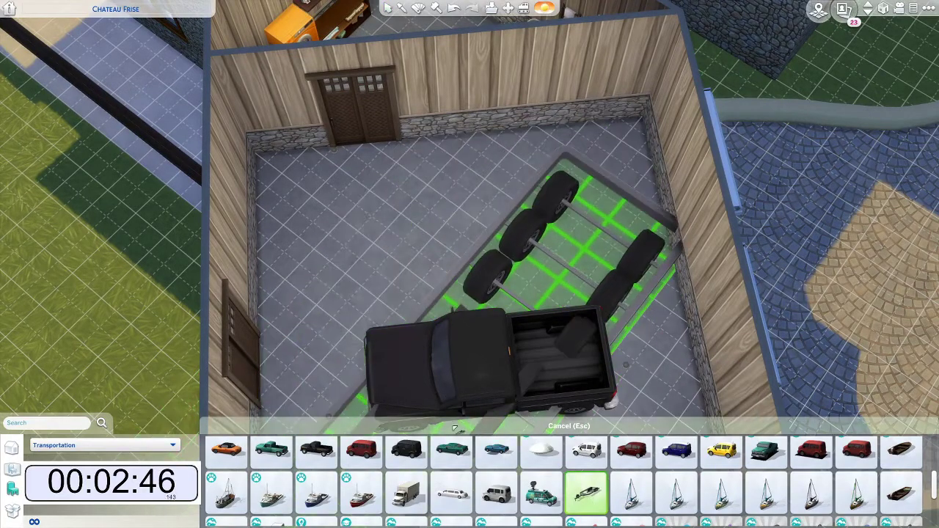
pyautogui.press('Escape')
pyautogui.scroll(-3, 461, 498)
pyautogui.click(371, 469)
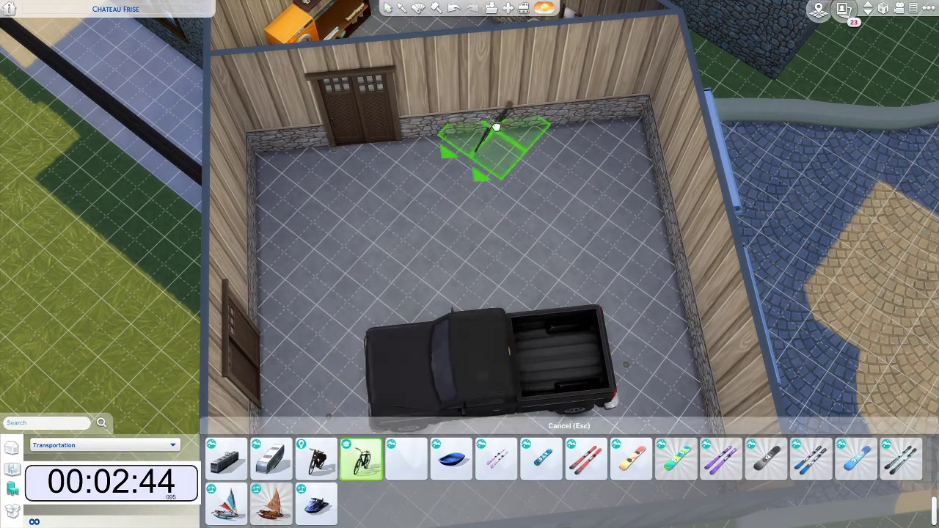
pyautogui.click(536, 158)
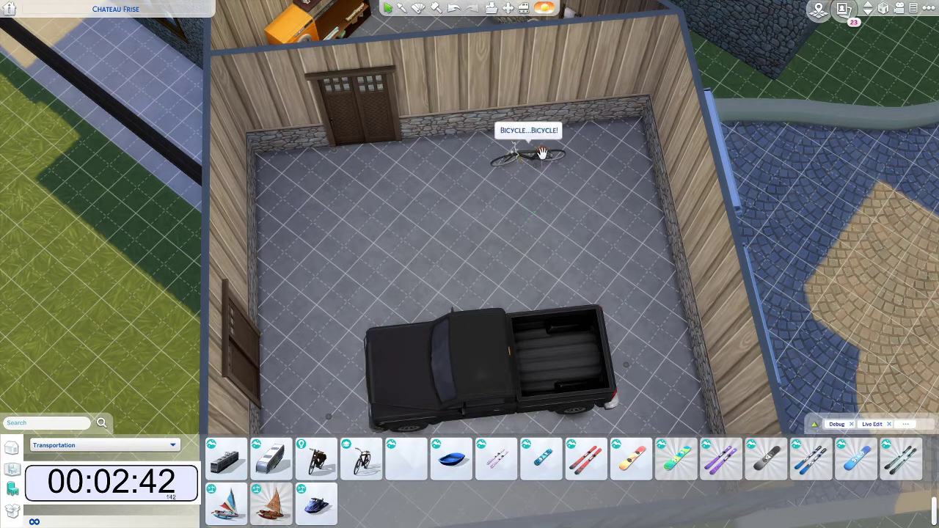
pyautogui.click(542, 154)
pyautogui.click(539, 134)
pyautogui.click(539, 134)
pyautogui.click(484, 142)
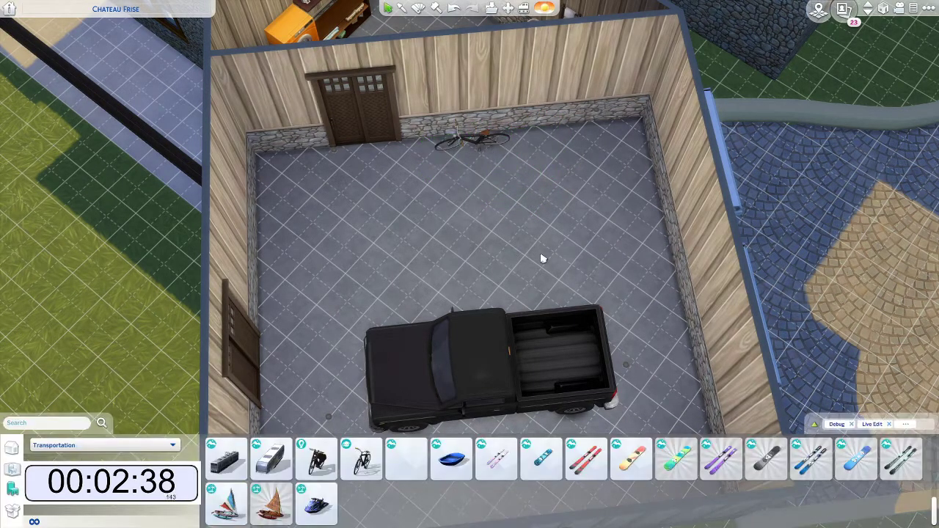
# Step: Turn the view toward the laundry room and pick up the newspaper pile to move it
pyautogui.scroll(5, 477, 293)
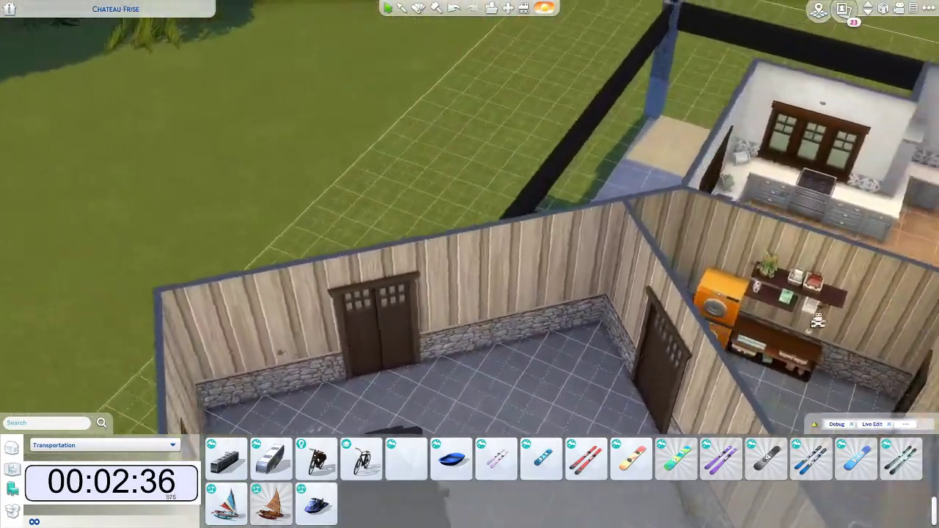
pyautogui.moveTo(816, 320)
pyautogui.mouseDown()
pyautogui.moveTo(656, 383)
pyautogui.moveTo(476, 342)
pyautogui.moveTo(385, 278)
pyautogui.moveTo(319, 329)
pyautogui.mouseUp()
pyautogui.click(320, 329)
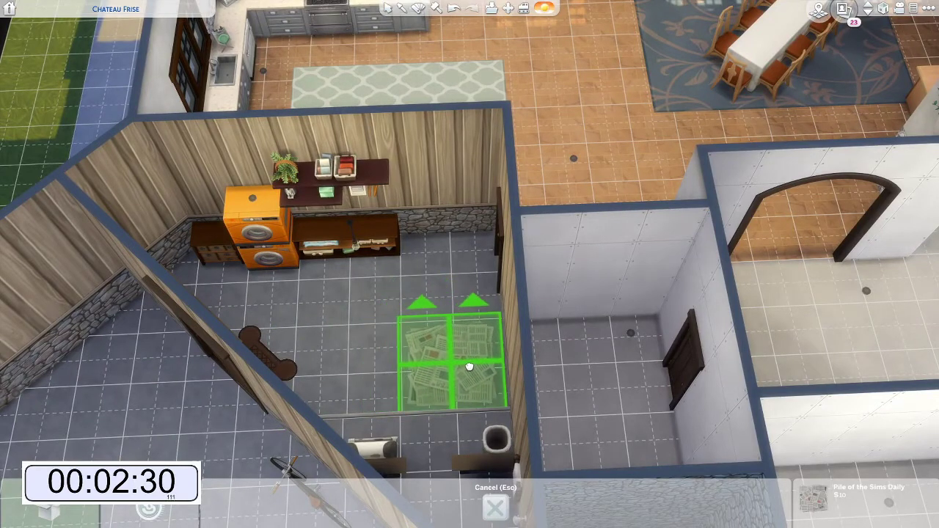
# Step: Set the newspaper pile down in the mudroom and switch the catalog to Pets
pyautogui.click(466, 366)
pyautogui.click(70, 452)
pyautogui.click(68, 332)
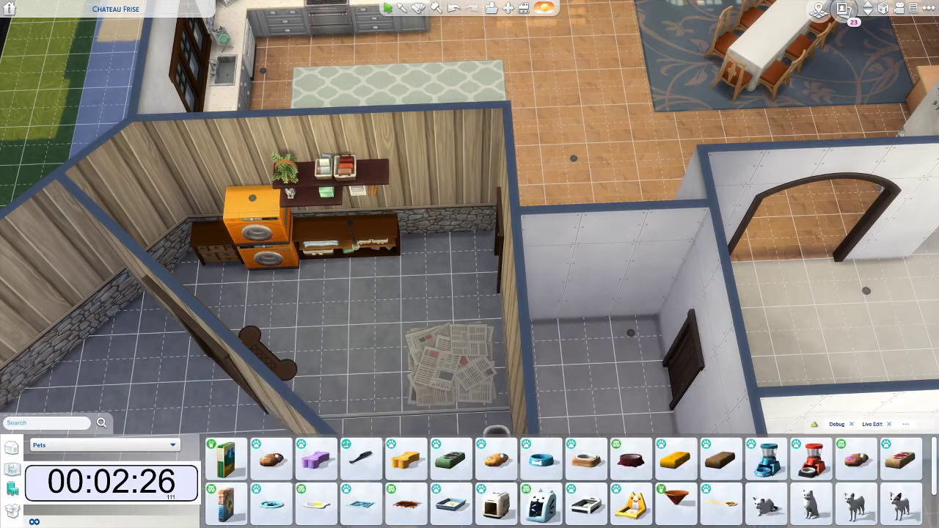
pyautogui.press('e')
pyautogui.scroll(-1, 646, 481)
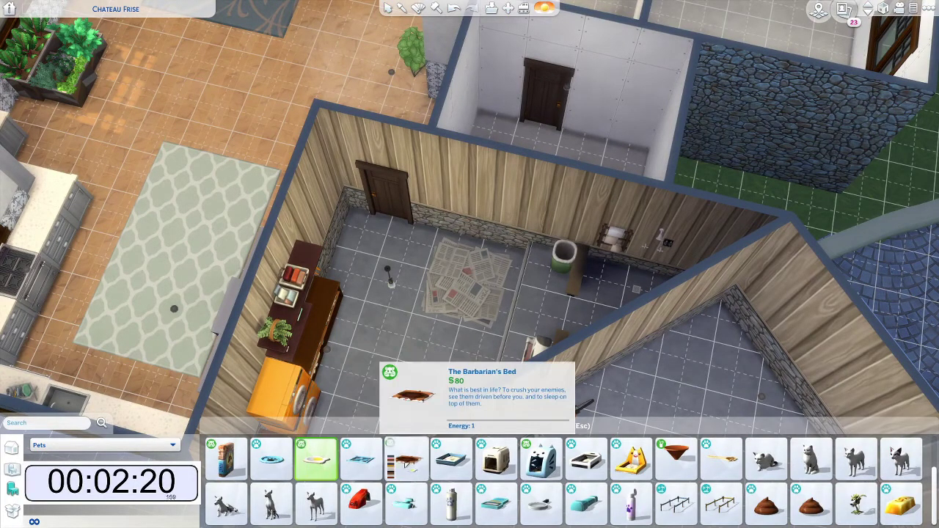
# Step: Place the pink Embiggened Pet Sleep Station and move the newspapers beside it
pyautogui.click(406, 459)
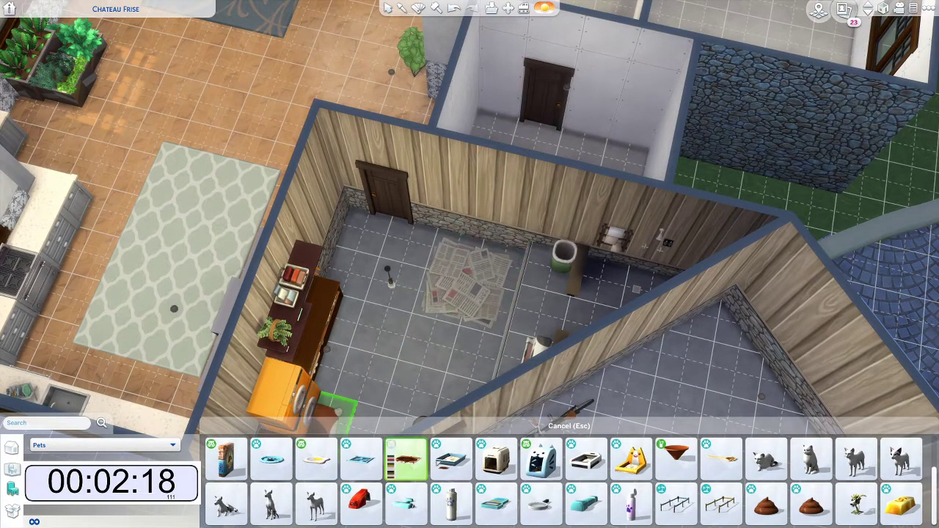
pyautogui.click(271, 459)
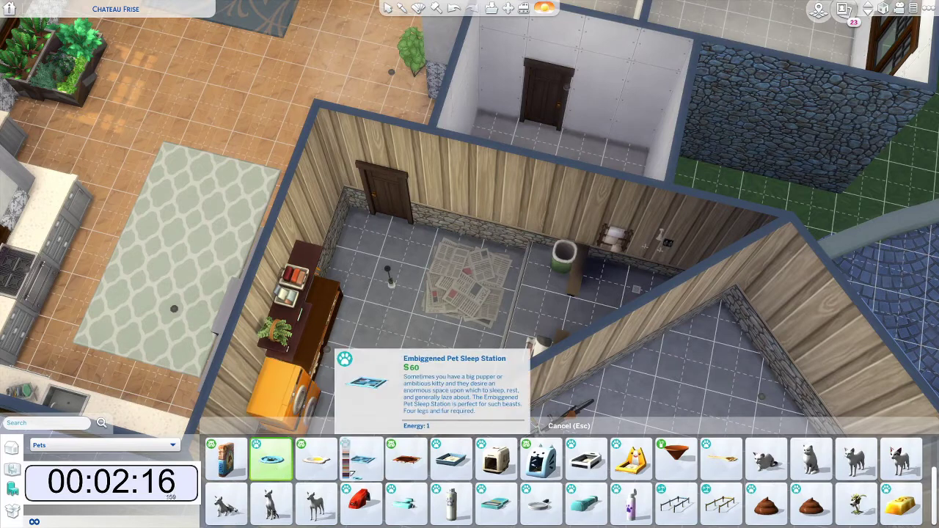
pyautogui.click(322, 470)
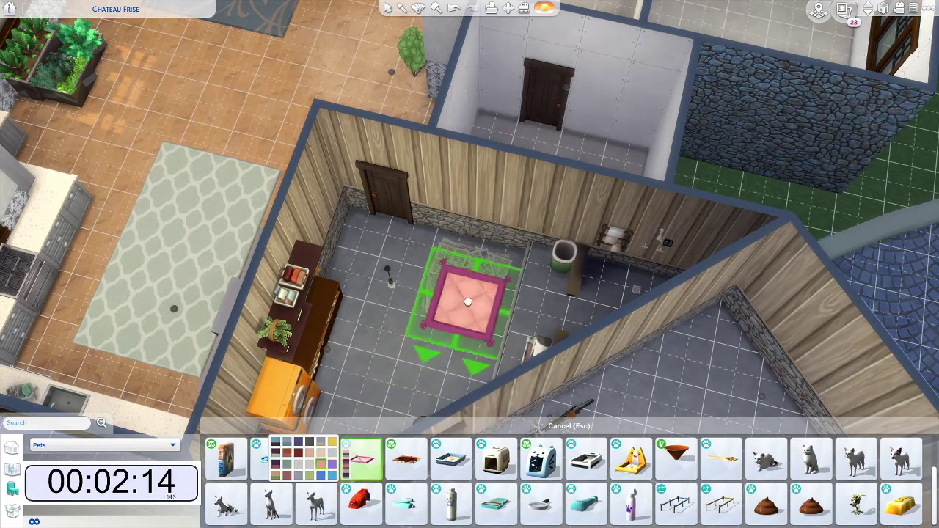
pyautogui.click(484, 280)
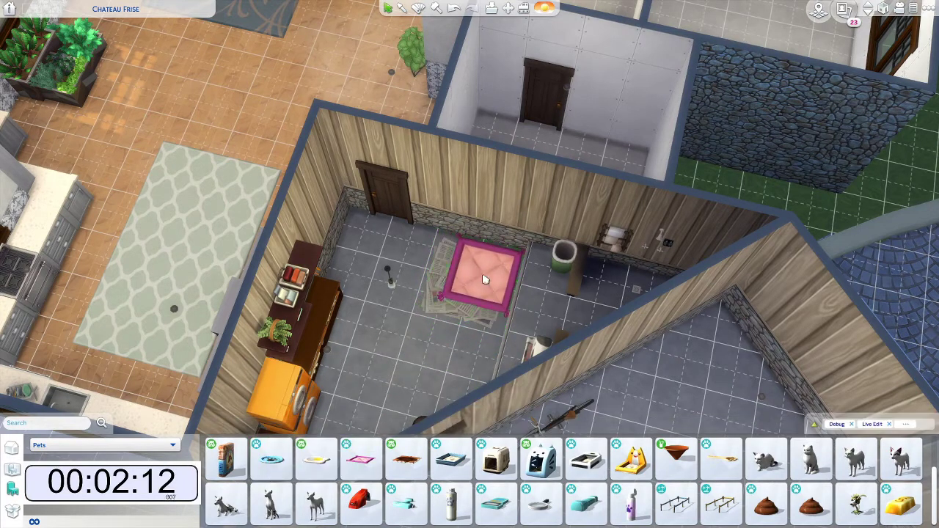
pyautogui.click(434, 301)
pyautogui.click(409, 328)
# Step: Drop an orange ball toy onto the pink pet bed
pyautogui.scroll(2, 410, 328)
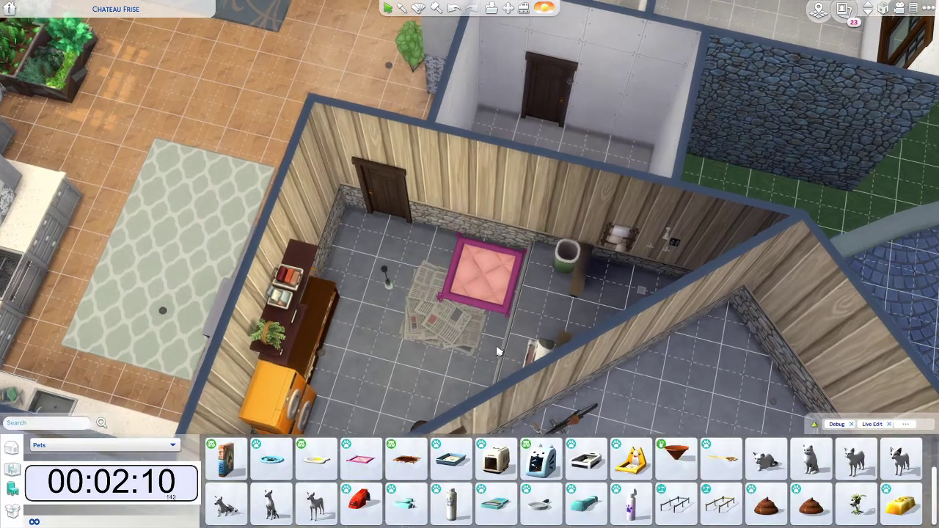
pyautogui.scroll(-3, 359, 484)
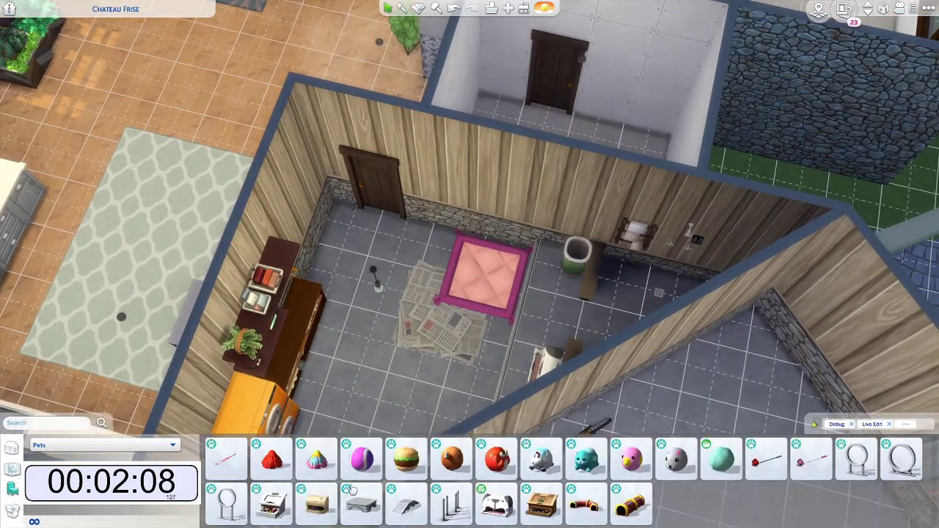
pyautogui.click(451, 459)
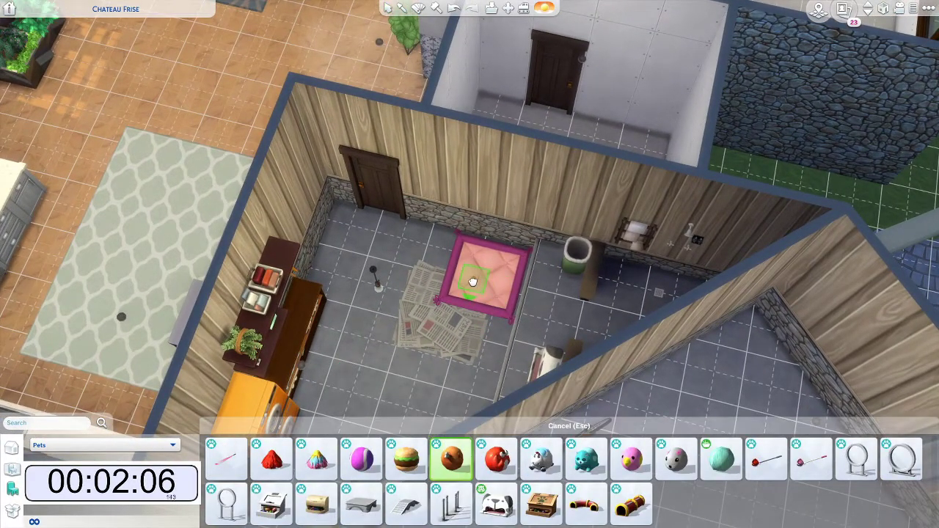
pyautogui.click(472, 282)
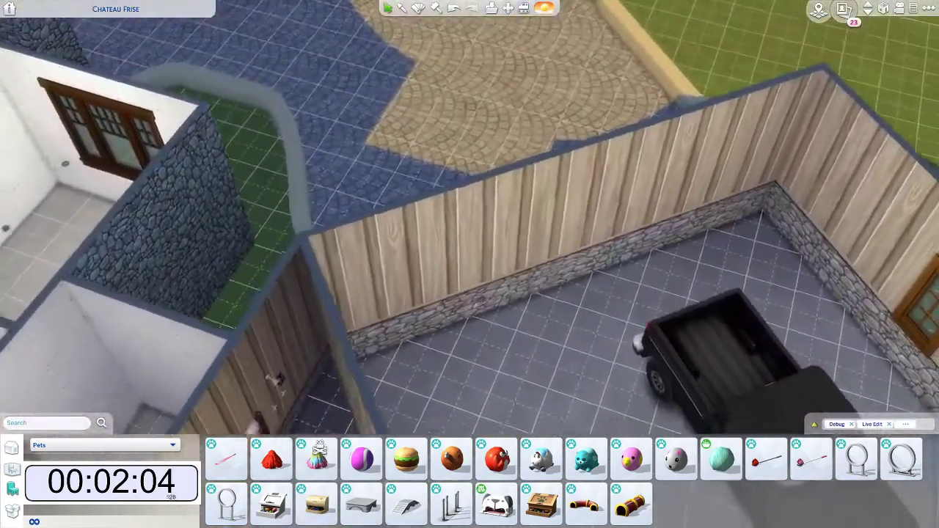
pyautogui.press('a')
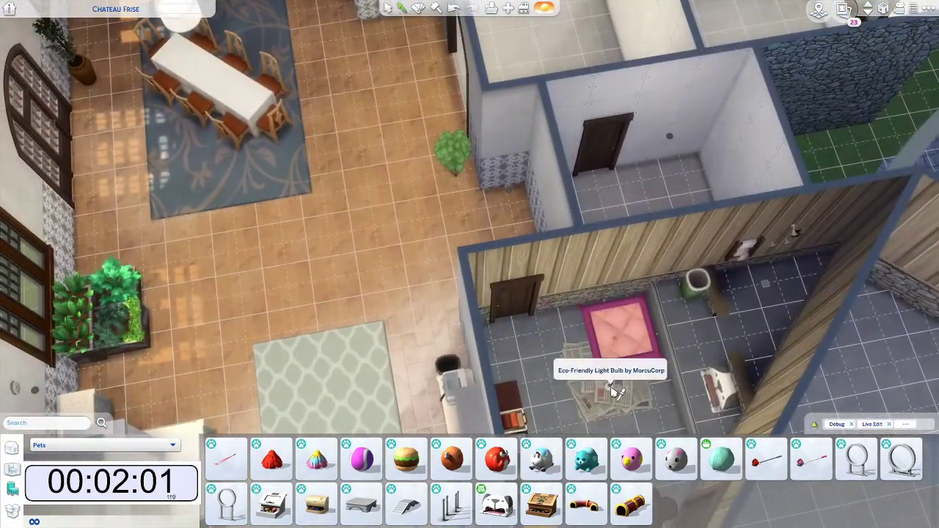
pyautogui.click(607, 387)
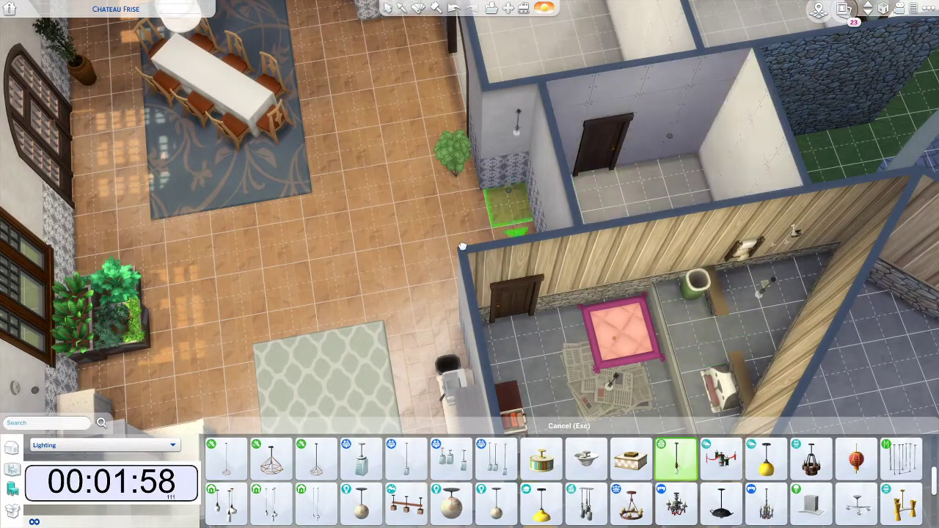
pyautogui.click(11, 447)
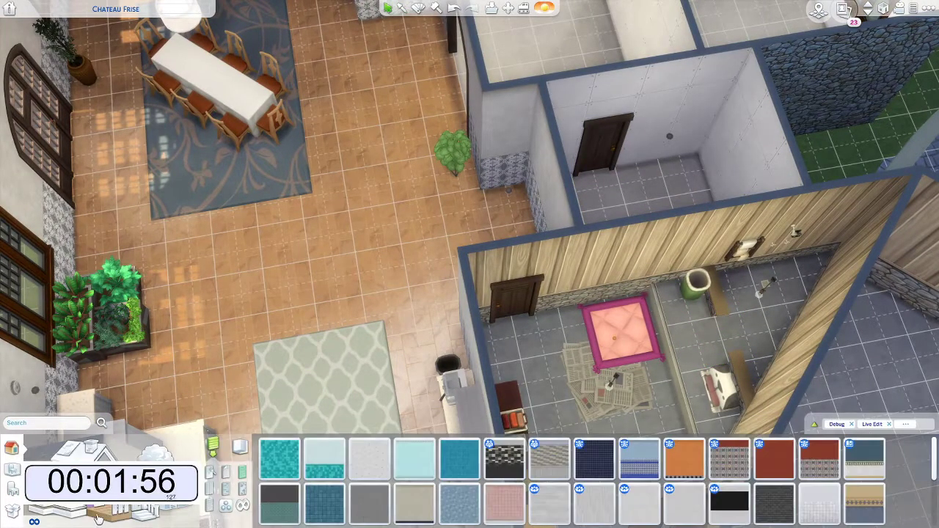
pyautogui.click(105, 519)
pyautogui.click(212, 506)
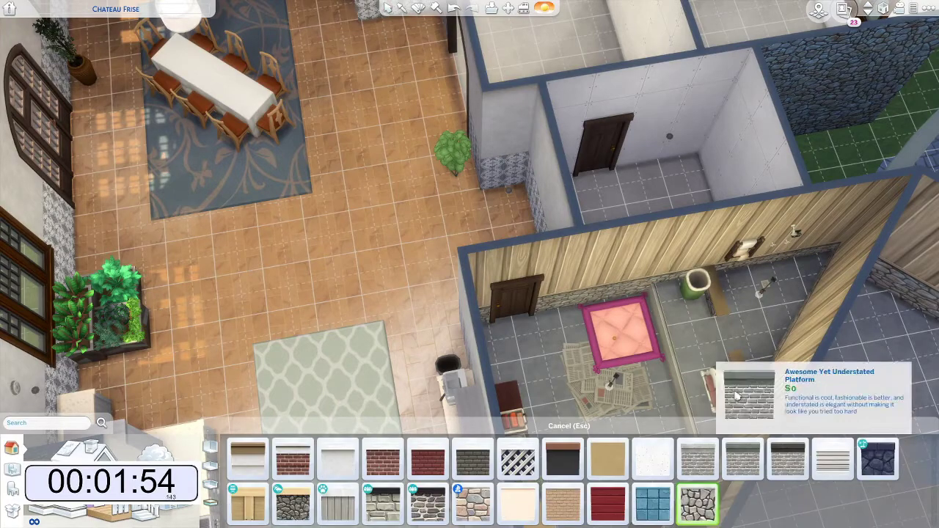
pyautogui.press('.')
pyautogui.press('d')
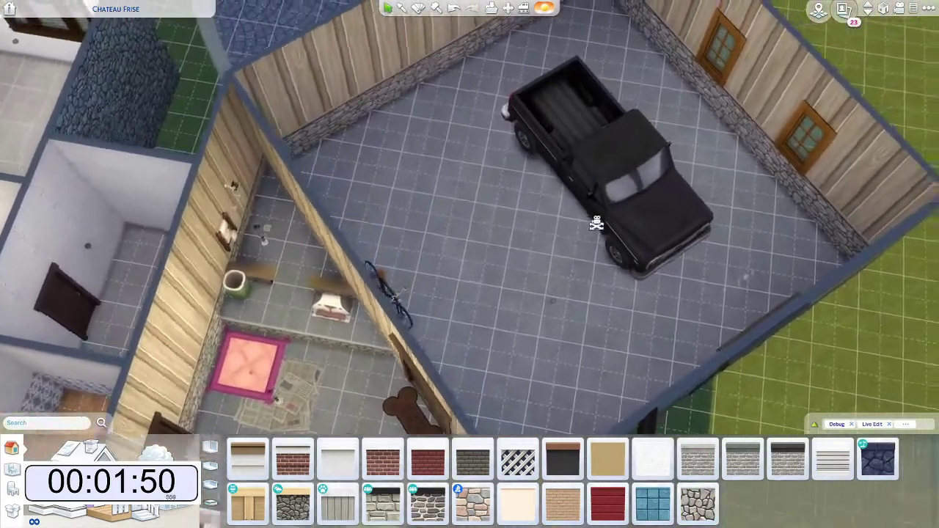
pyautogui.press('.')
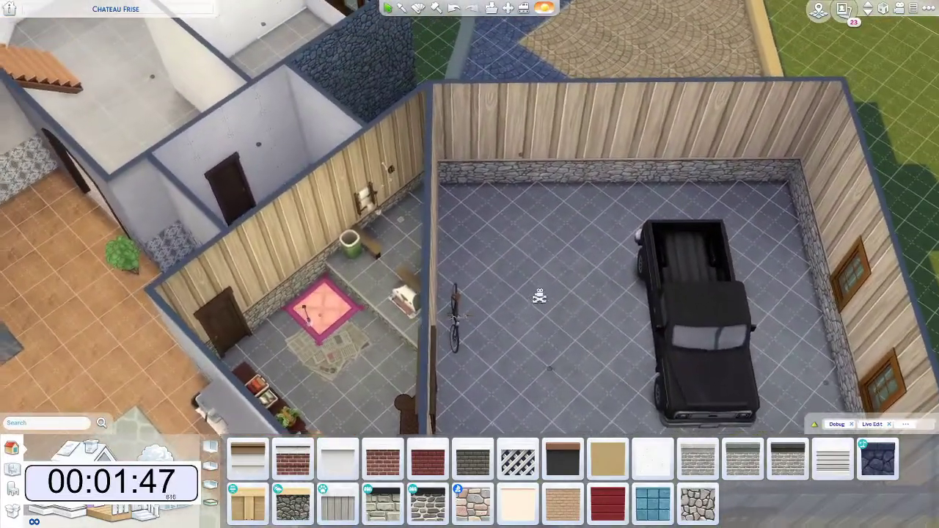
pyautogui.press('.')
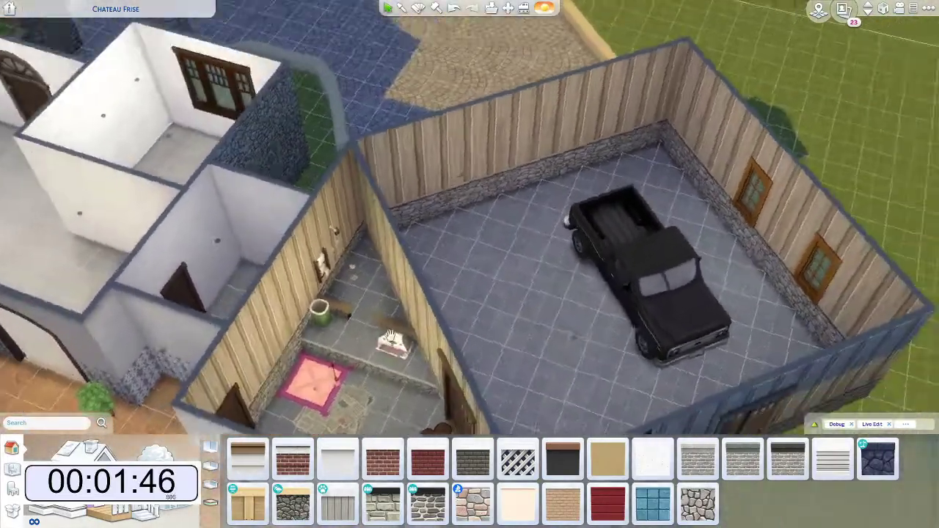
pyautogui.scroll(-2, 391, 339)
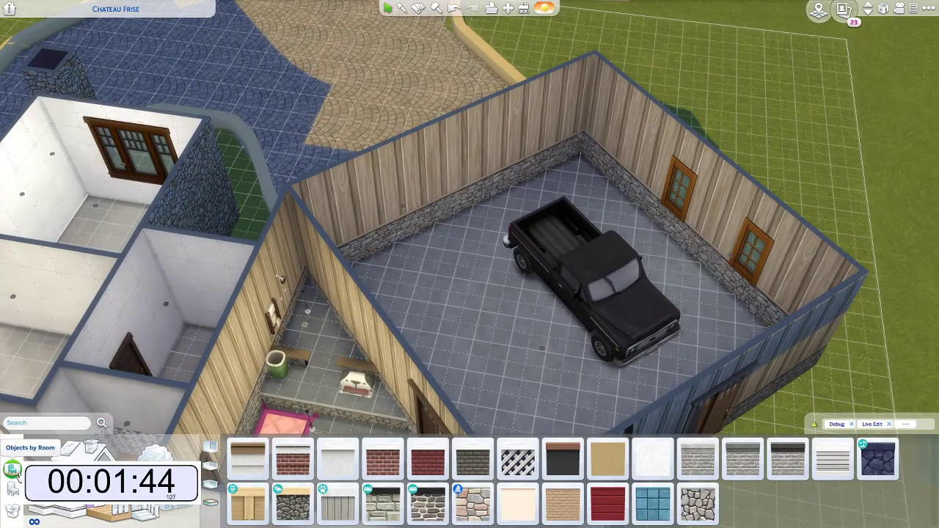
pyautogui.press('.')
# Step: Close the wall patterns and search the object catalog for the Woodworking Table
pyautogui.click(13, 473)
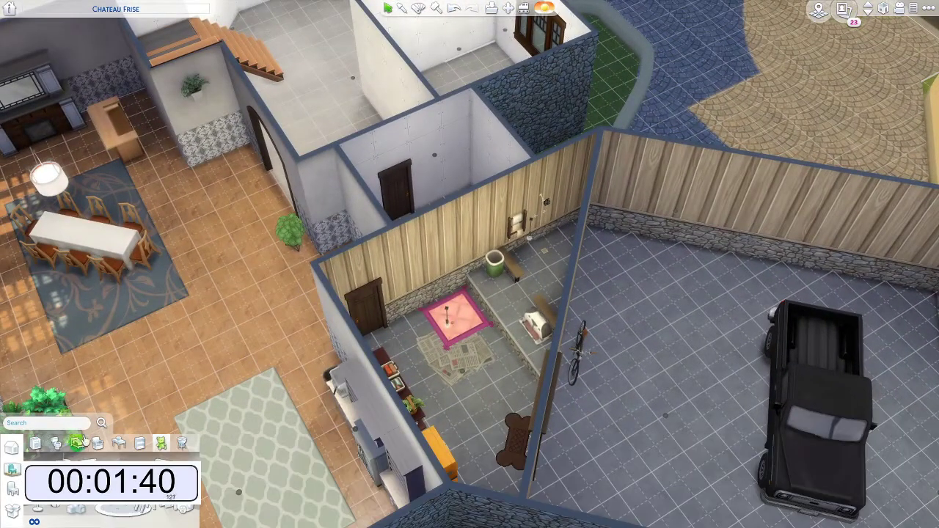
pyautogui.click(12, 495)
pyautogui.click(44, 445)
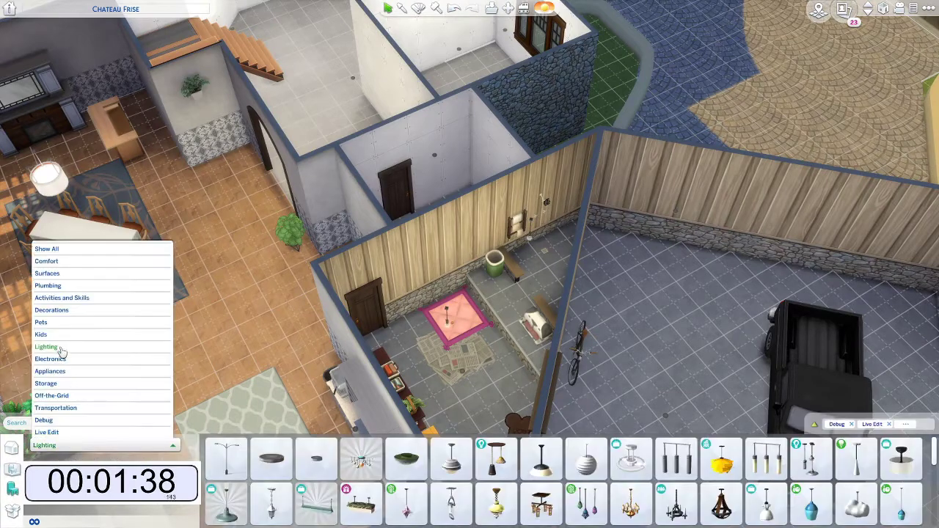
pyautogui.click(55, 311)
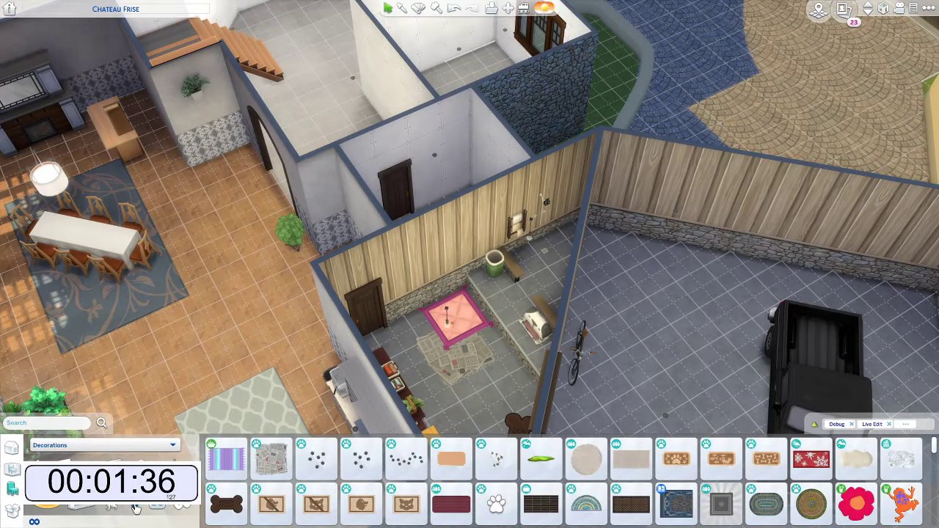
pyautogui.scroll(-5, 576, 501)
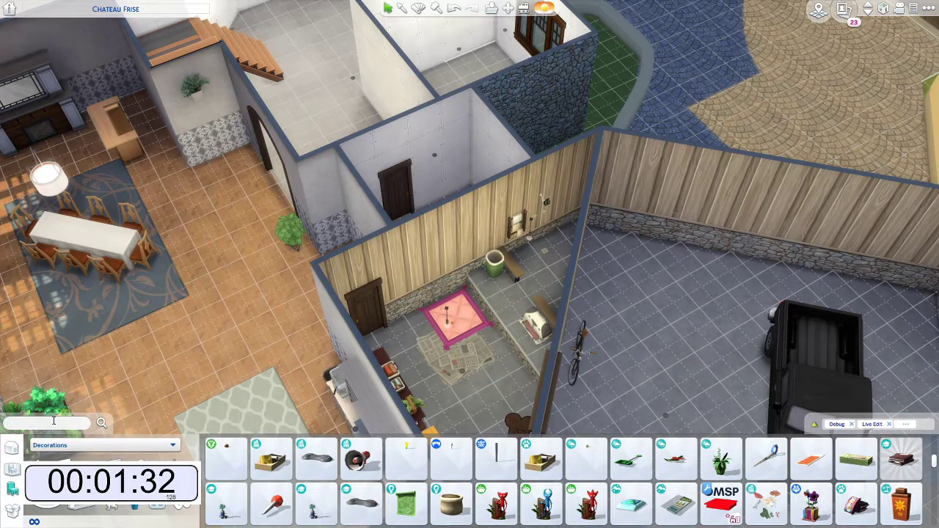
pyautogui.write('woodwo')
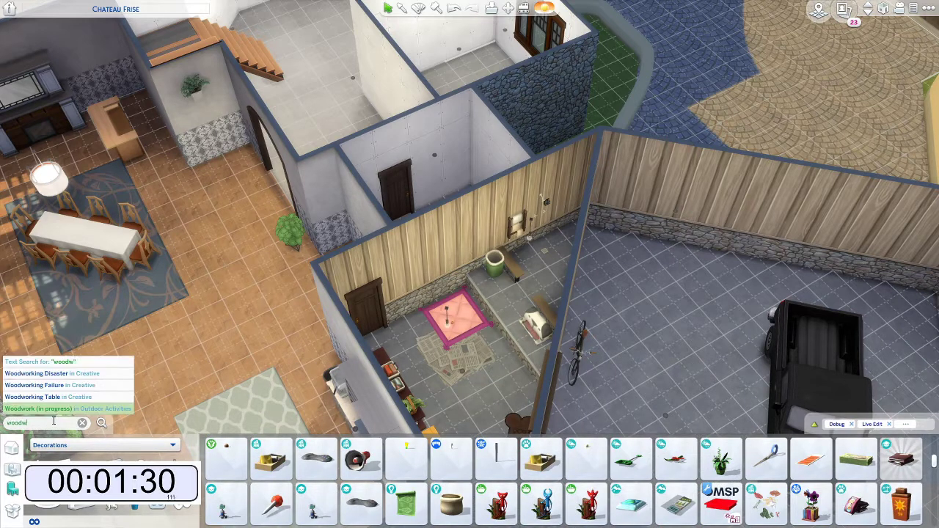
pyautogui.click(58, 398)
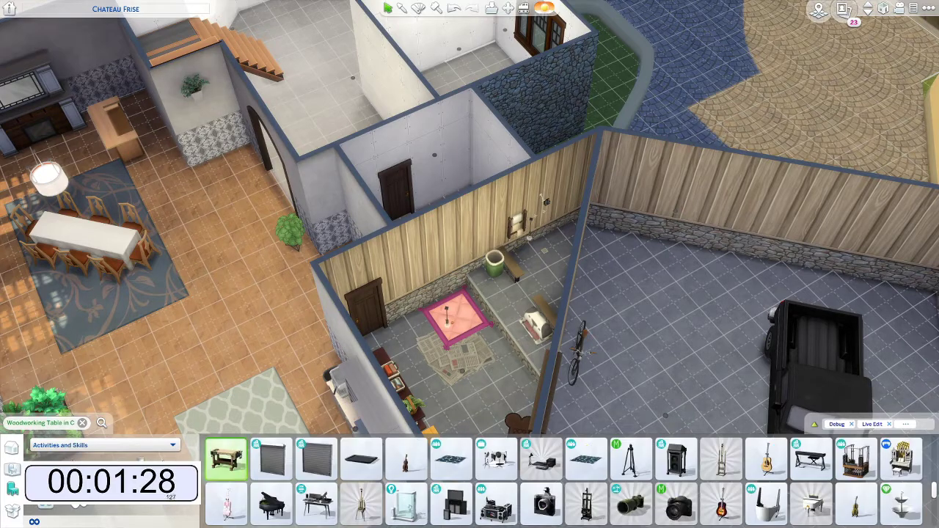
# Step: Place the woodworking table against the garage's back wall beside the bicycle
pyautogui.click(226, 461)
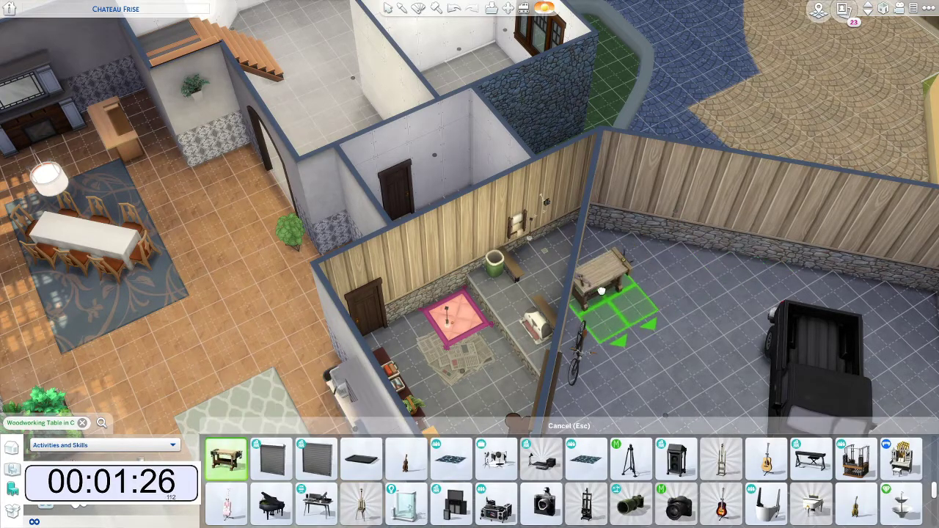
pyautogui.click(637, 295)
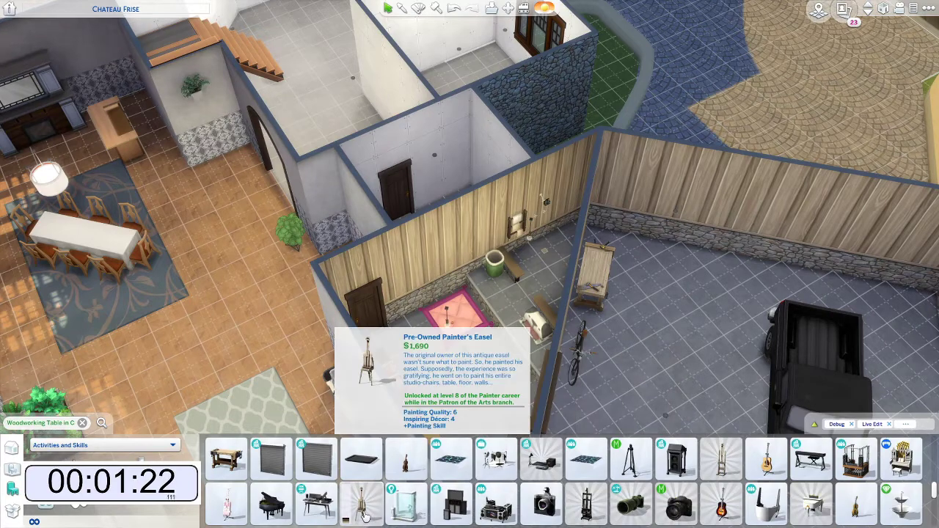
pyautogui.scroll(-5, 716, 509)
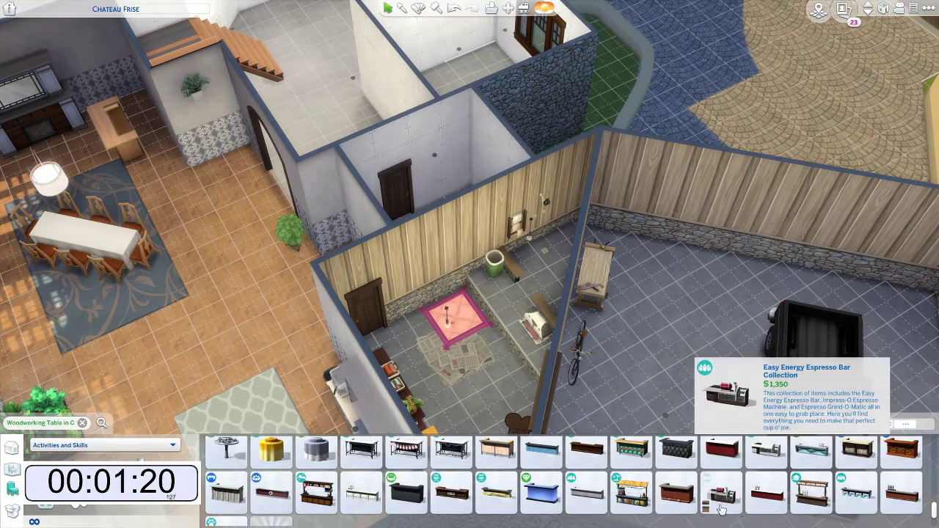
pyautogui.scroll(-2, 226, 499)
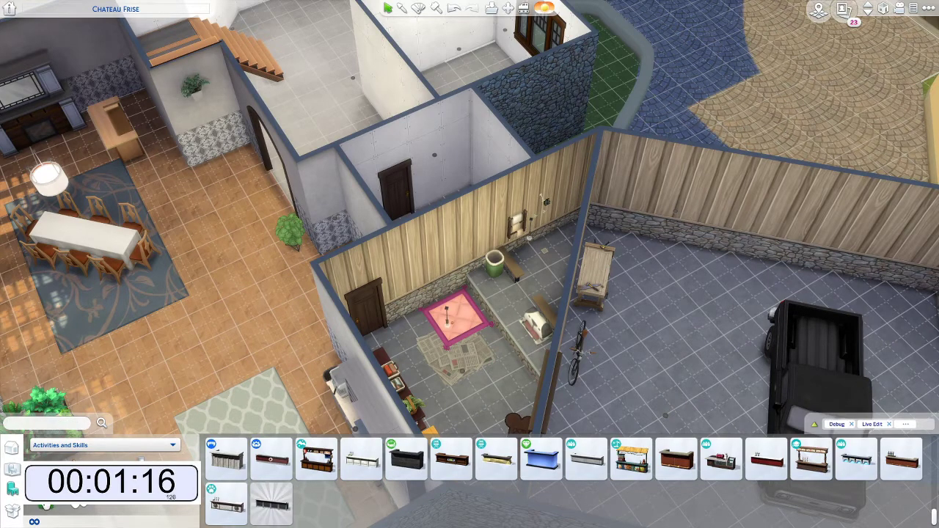
pyautogui.scroll(7, 406, 458)
pyautogui.scroll(-10, 603, 505)
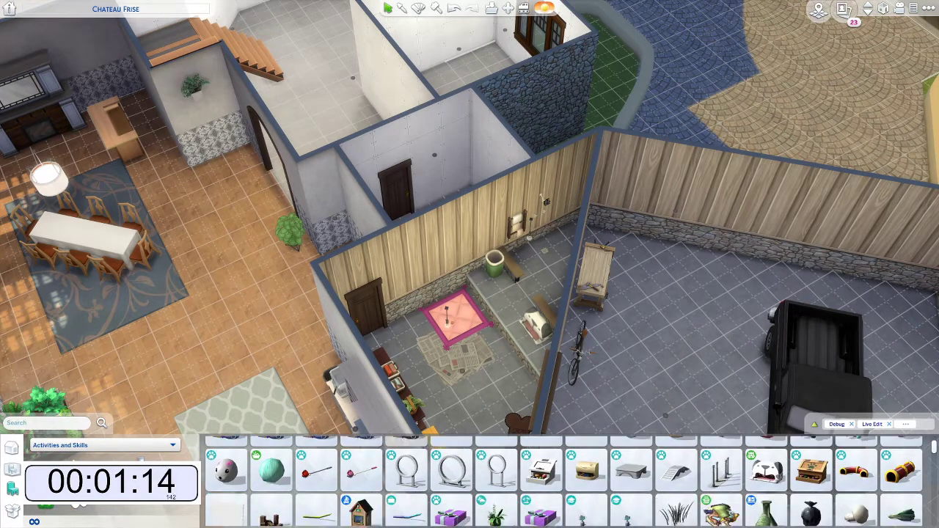
pyautogui.scroll(-1, 603, 504)
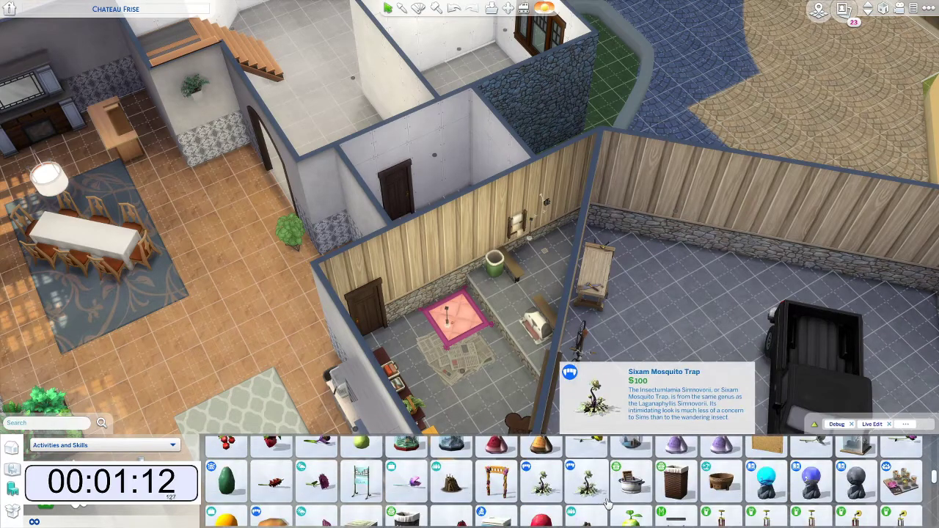
pyautogui.click(638, 486)
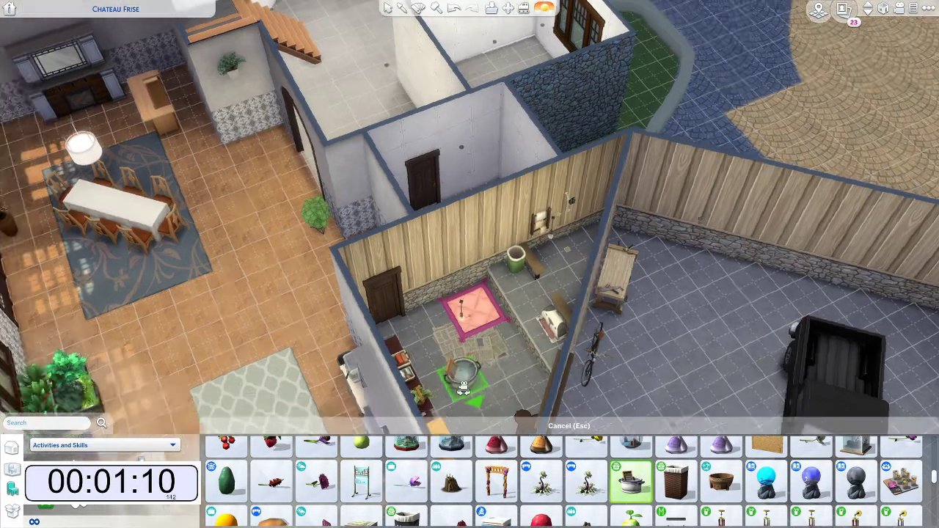
pyautogui.press(',')
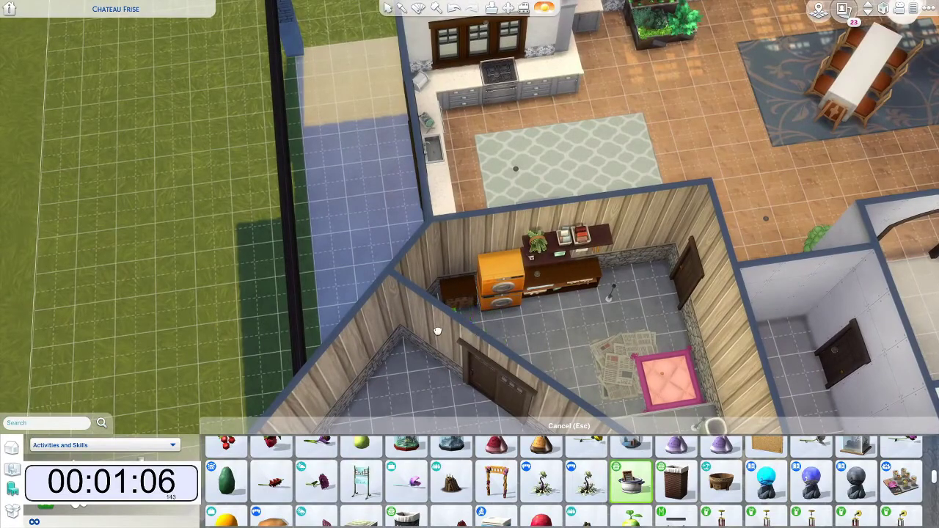
pyautogui.click(444, 335)
pyautogui.press(',')
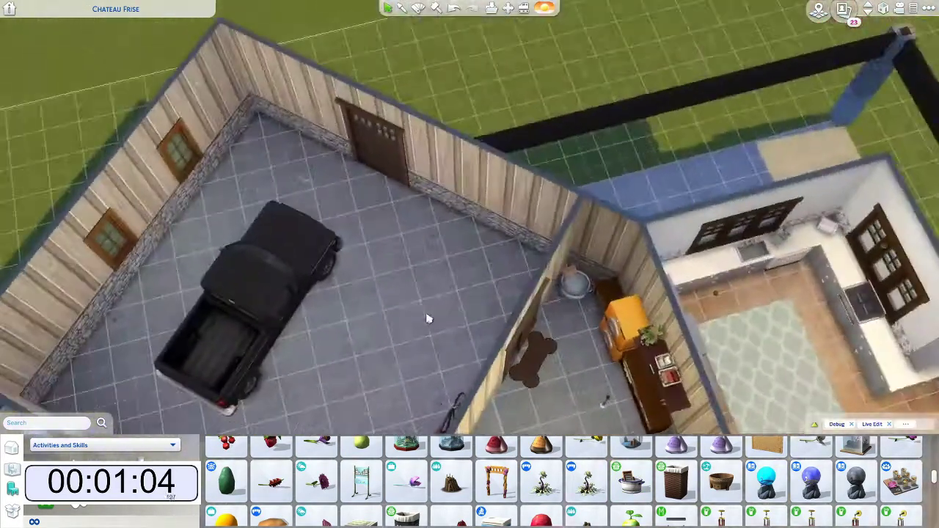
pyautogui.press('d')
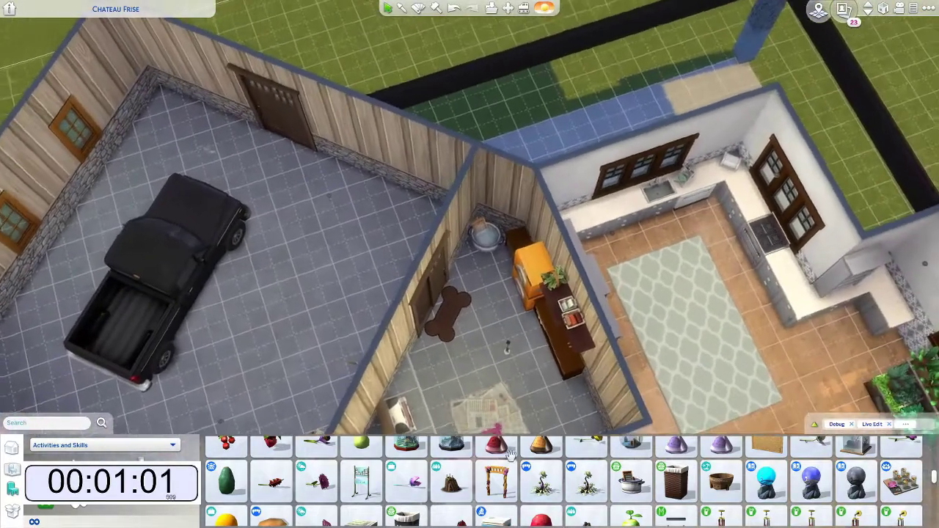
pyautogui.scroll(-3, 511, 453)
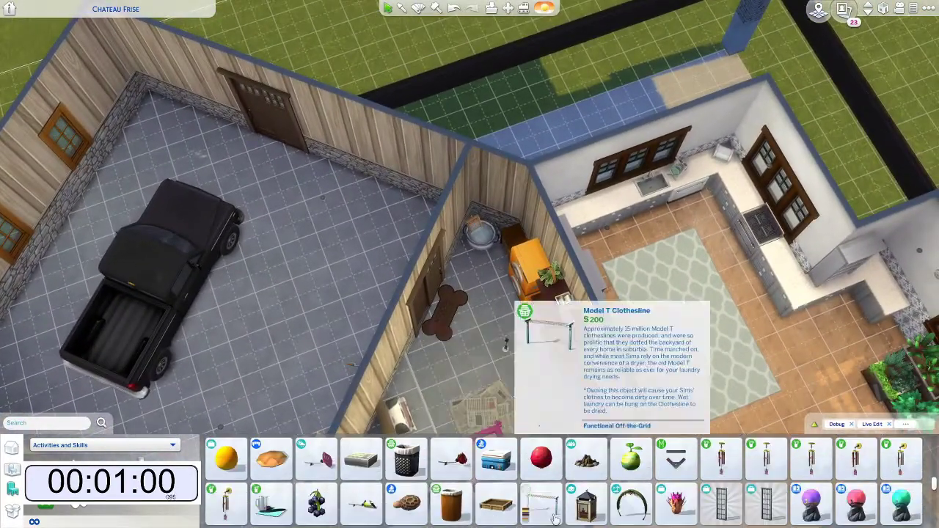
pyautogui.scroll(-2, 629, 510)
pyautogui.scroll(-2, 629, 510)
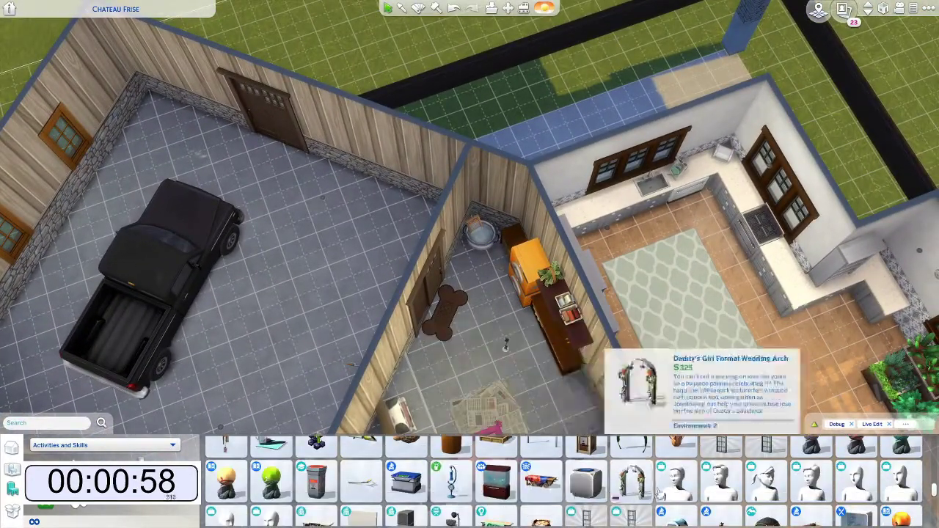
pyautogui.scroll(-1, 710, 499)
pyautogui.scroll(-1, 710, 499)
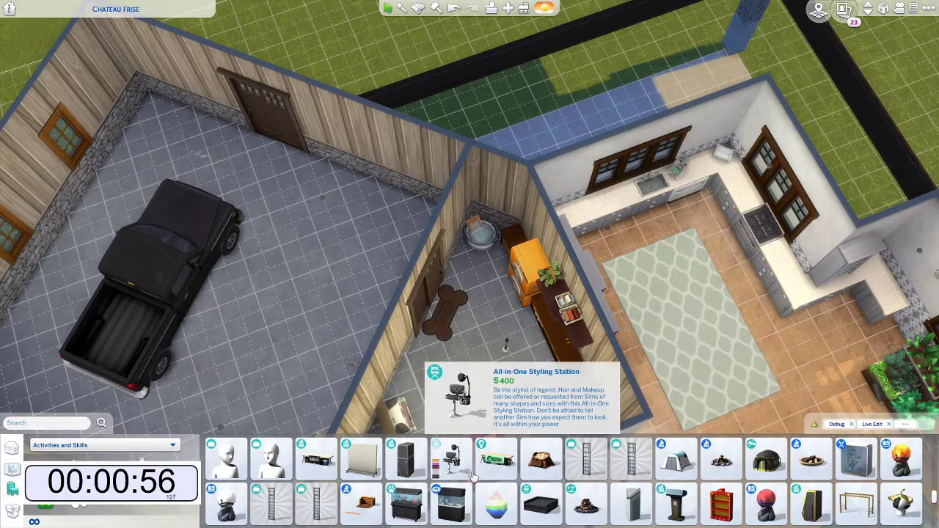
pyautogui.click(767, 460)
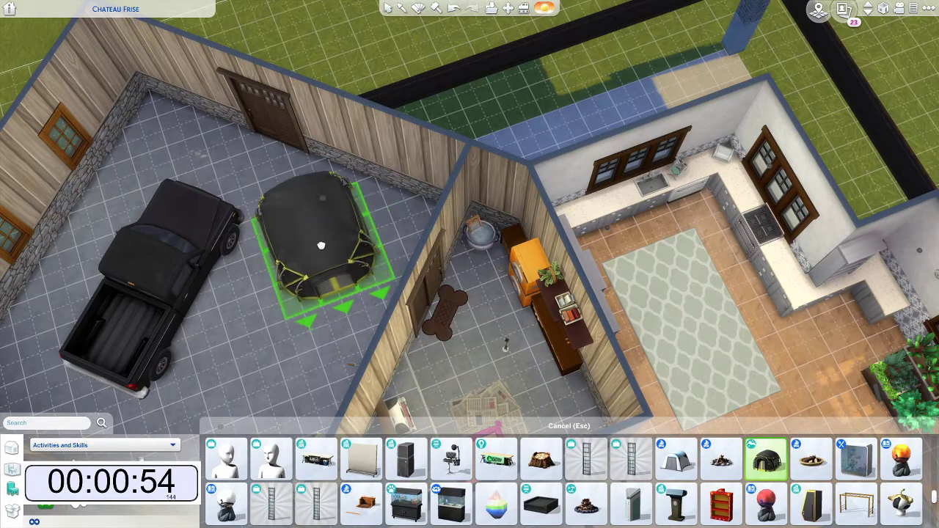
pyautogui.press('.')
pyautogui.click(306, 236)
pyautogui.moveTo(306, 236); pyautogui.dragTo(306, 227)
pyautogui.scroll(-1, 532, 506)
pyautogui.scroll(-4, 532, 506)
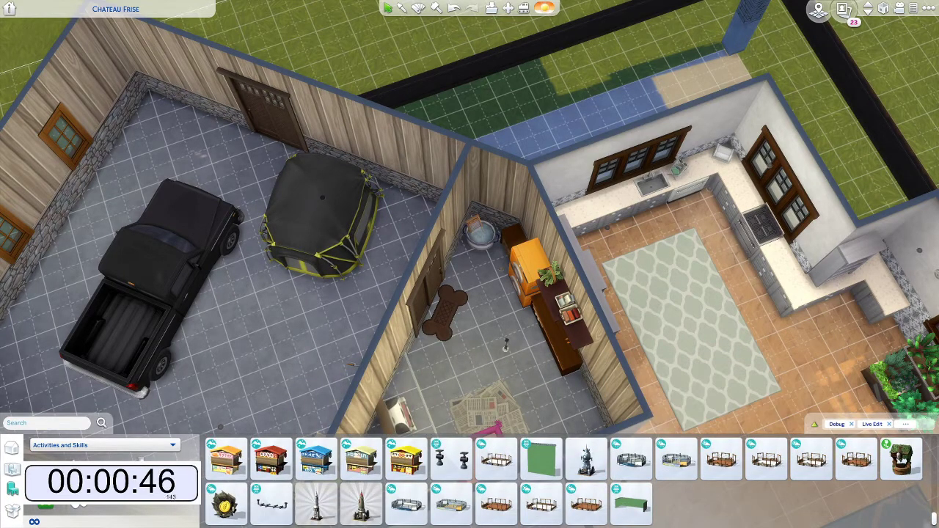
pyautogui.scroll(5, 565, 480)
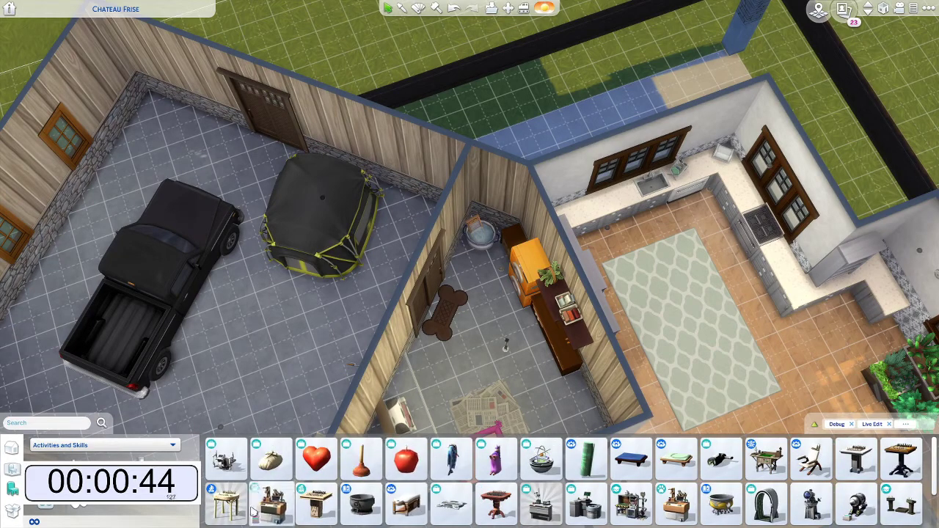
pyautogui.click(226, 504)
pyautogui.scroll(5, 387, 396)
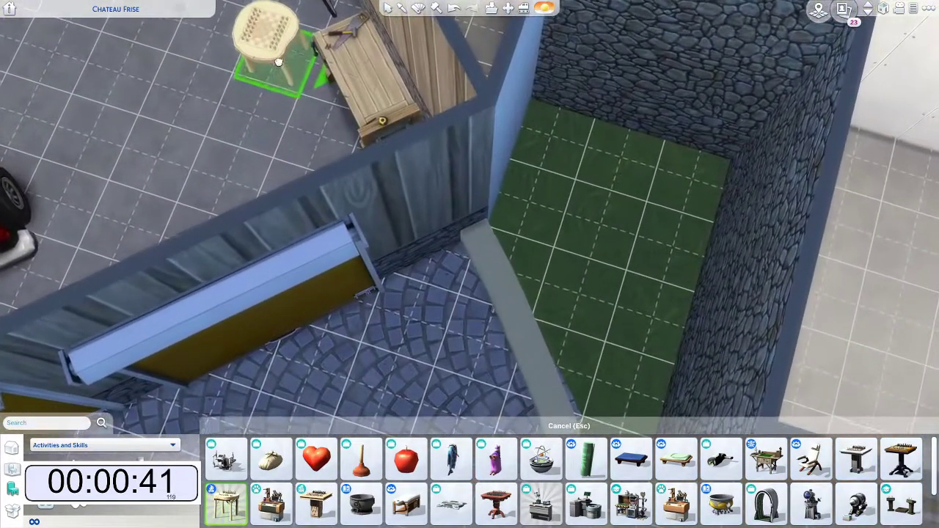
pyautogui.click(278, 62)
pyautogui.scroll(-5, 413, 193)
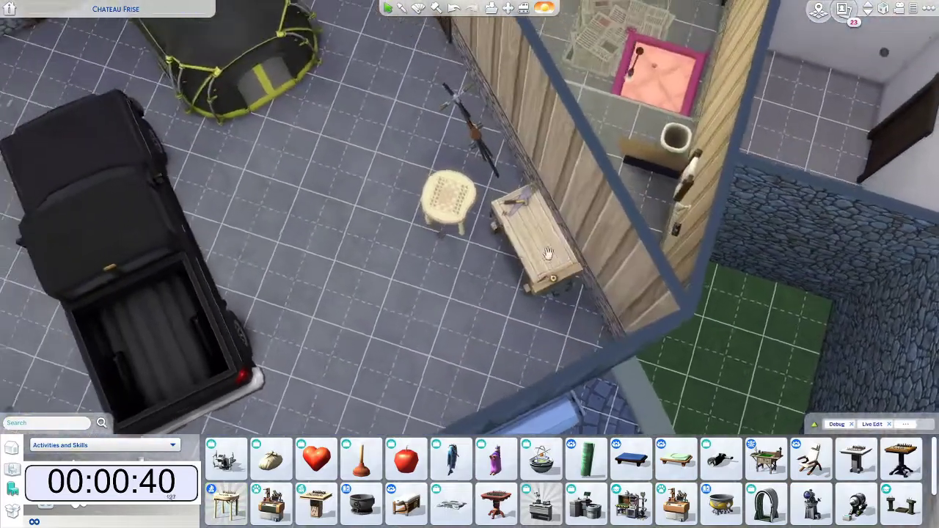
pyautogui.scroll(-1, 602, 498)
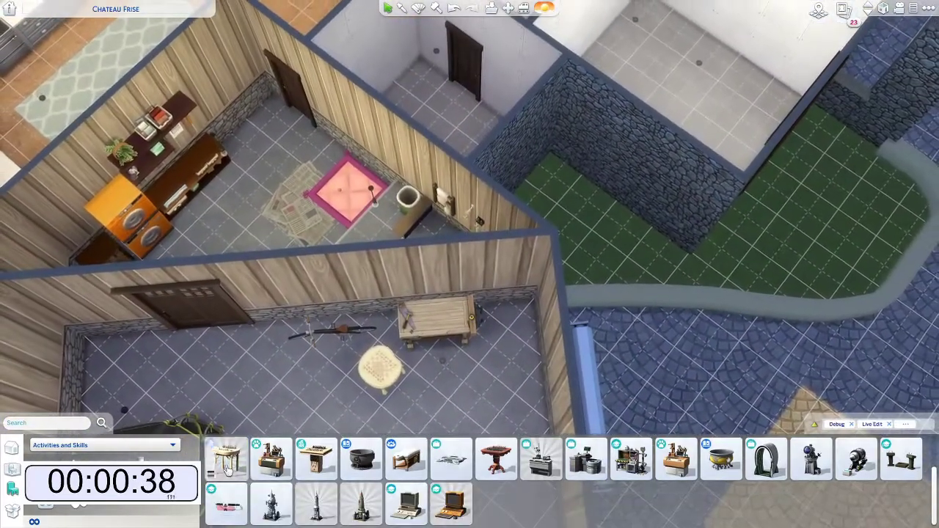
pyautogui.scroll(-5, 571, 495)
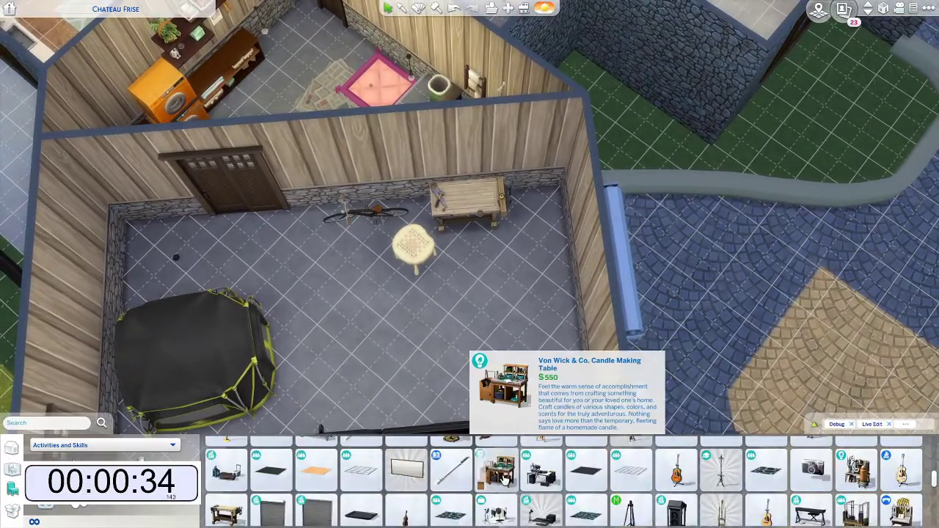
pyautogui.click(497, 470)
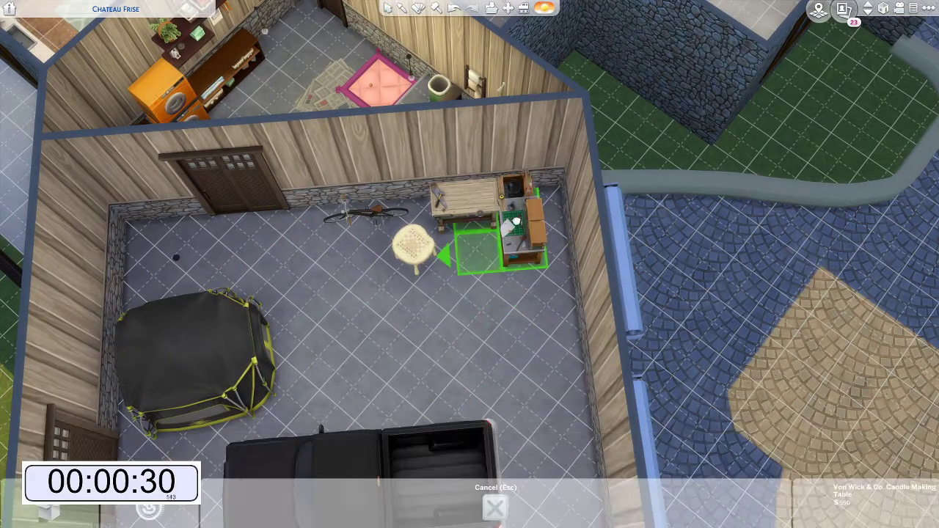
pyautogui.click(174, 256)
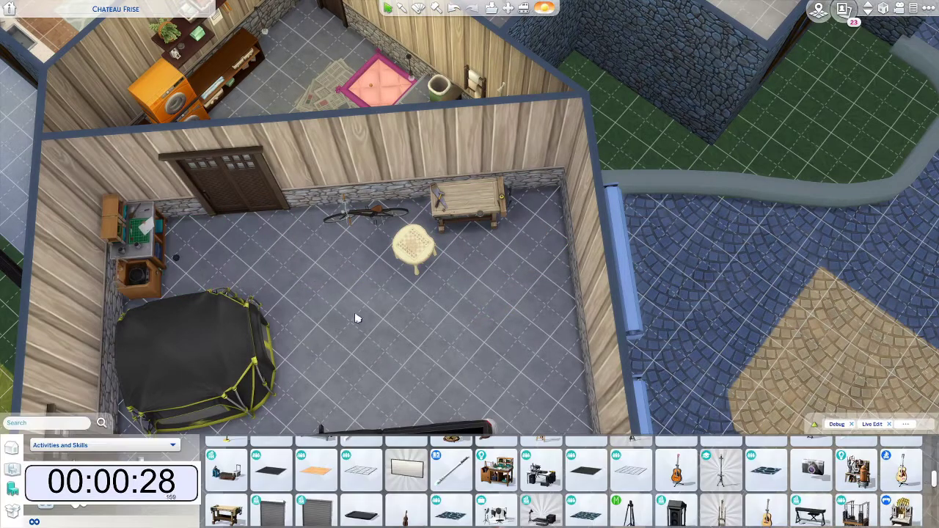
pyautogui.scroll(-5, 677, 484)
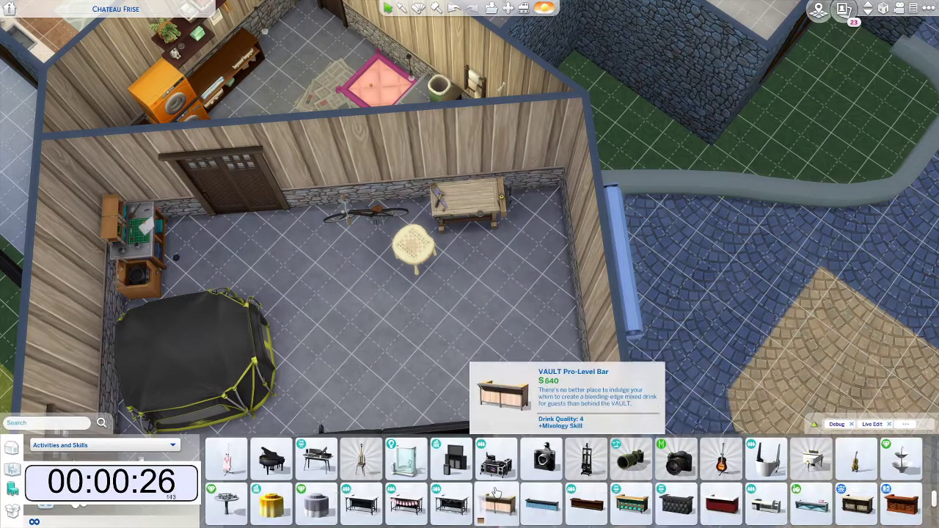
pyautogui.click(360, 458)
pyautogui.click(530, 225)
pyautogui.scroll(-2, 587, 480)
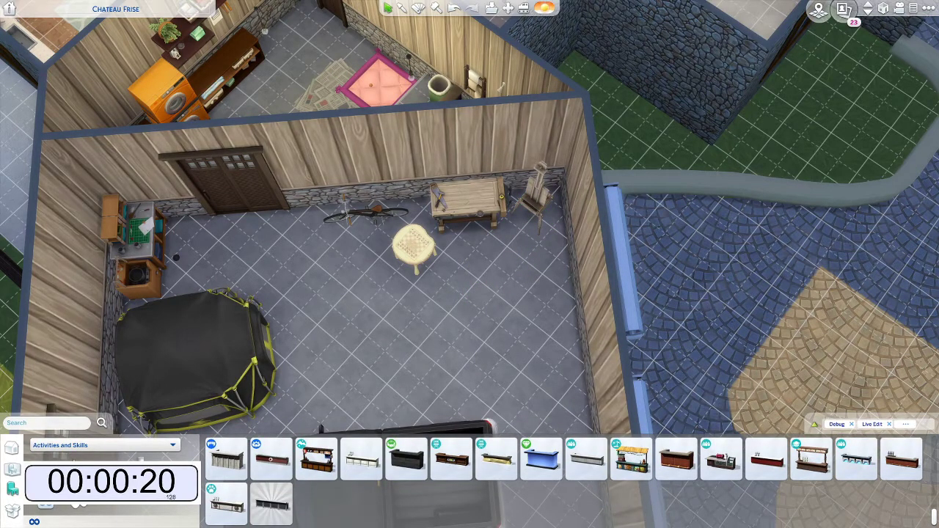
pyautogui.scroll(5, 554, 478)
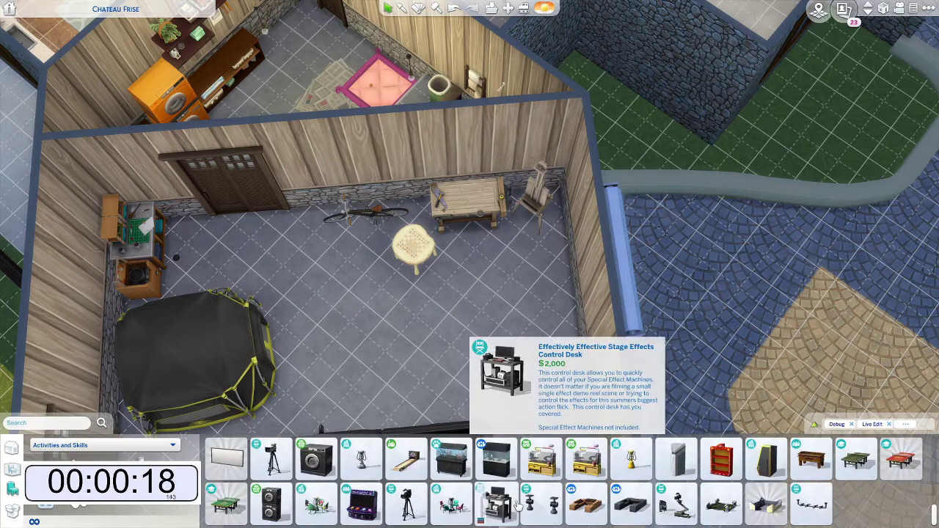
pyautogui.scroll(1, 547, 478)
pyautogui.click(541, 471)
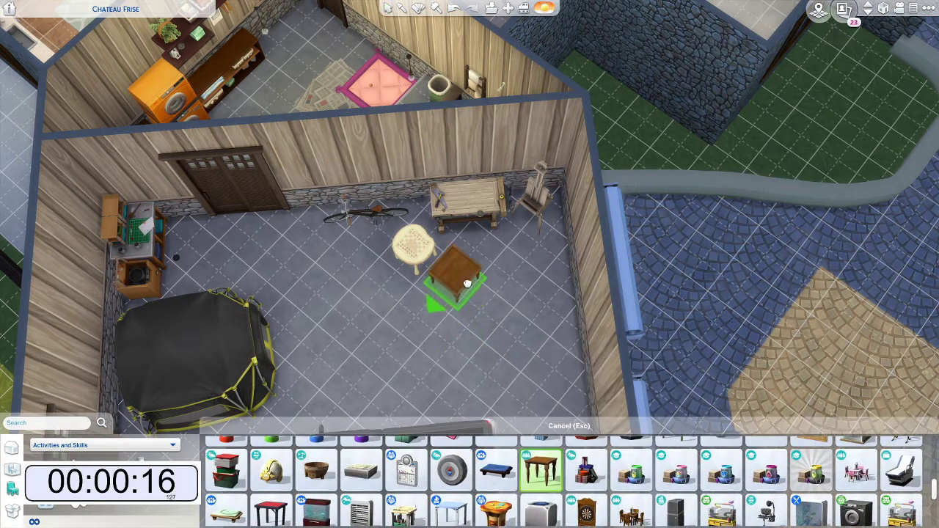
pyautogui.click(536, 263)
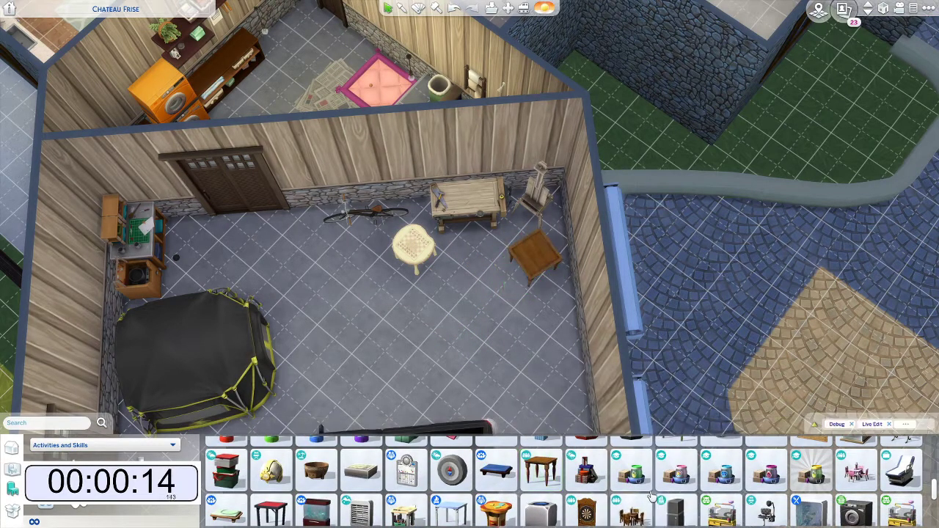
pyautogui.scroll(-2, 647, 500)
pyautogui.scroll(-3, 316, 477)
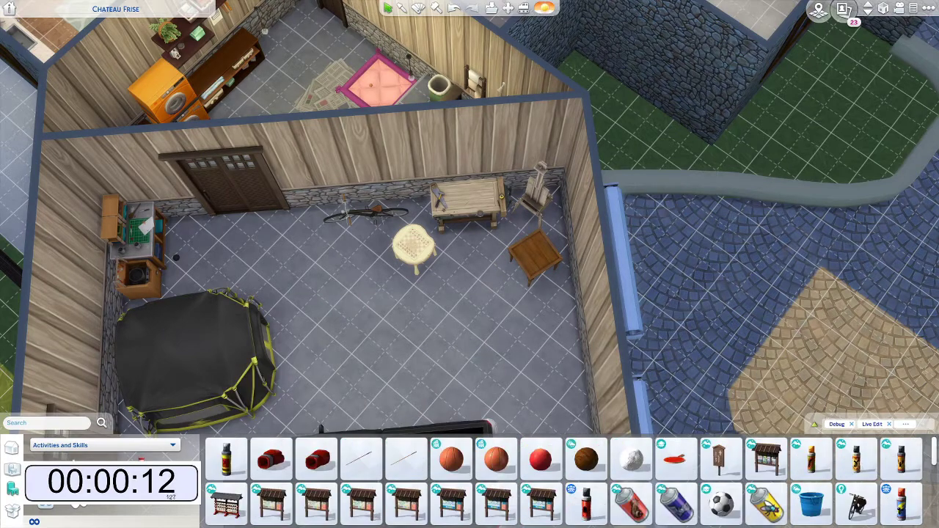
pyautogui.scroll(-5, 580, 496)
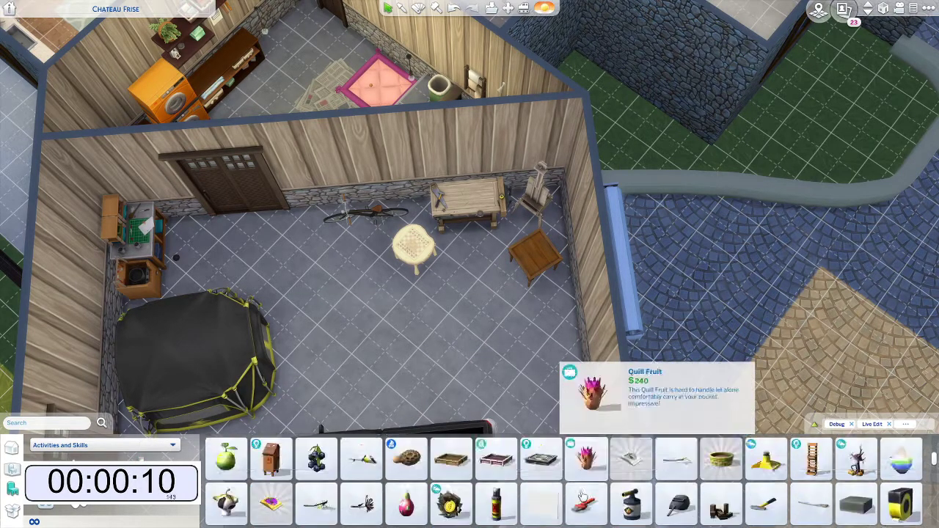
pyautogui.scroll(-8, 580, 498)
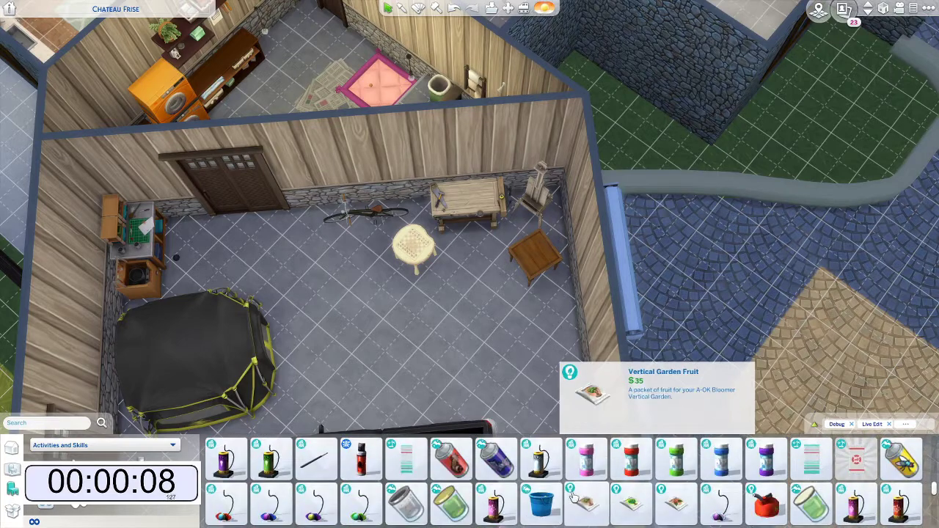
pyautogui.scroll(-8, 576, 497)
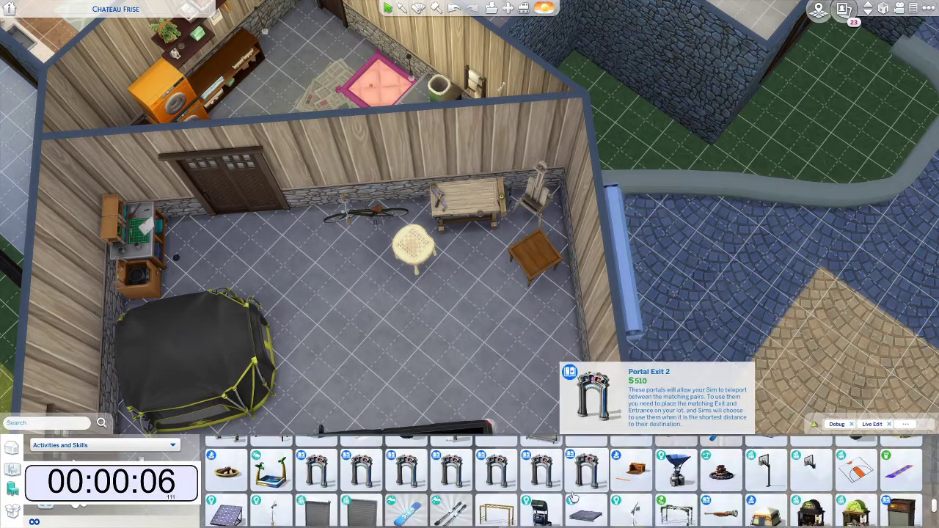
pyautogui.scroll(-8, 576, 497)
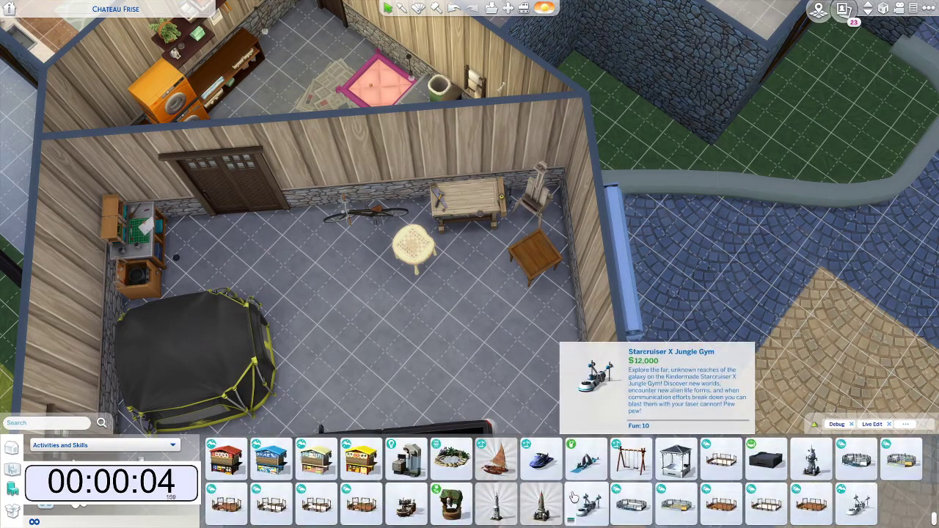
pyautogui.scroll(15, 613, 514)
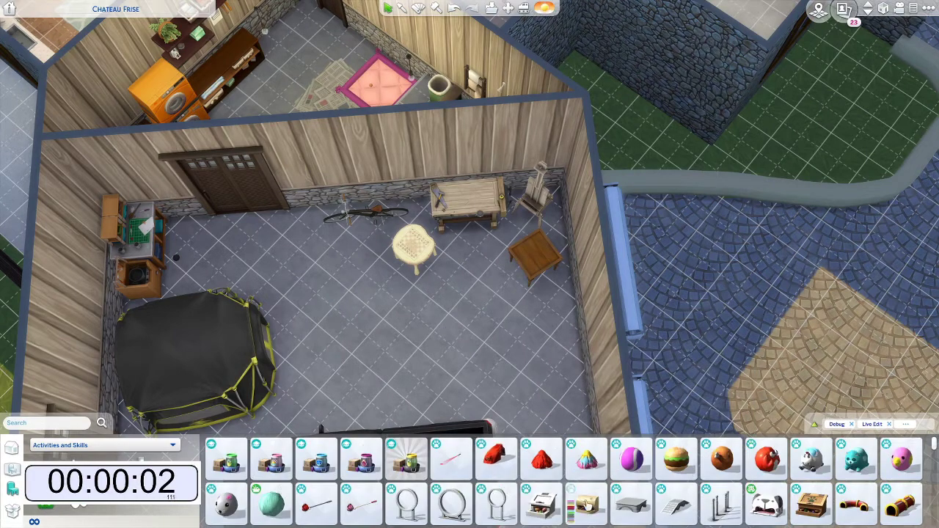
pyautogui.scroll(3, 441, 498)
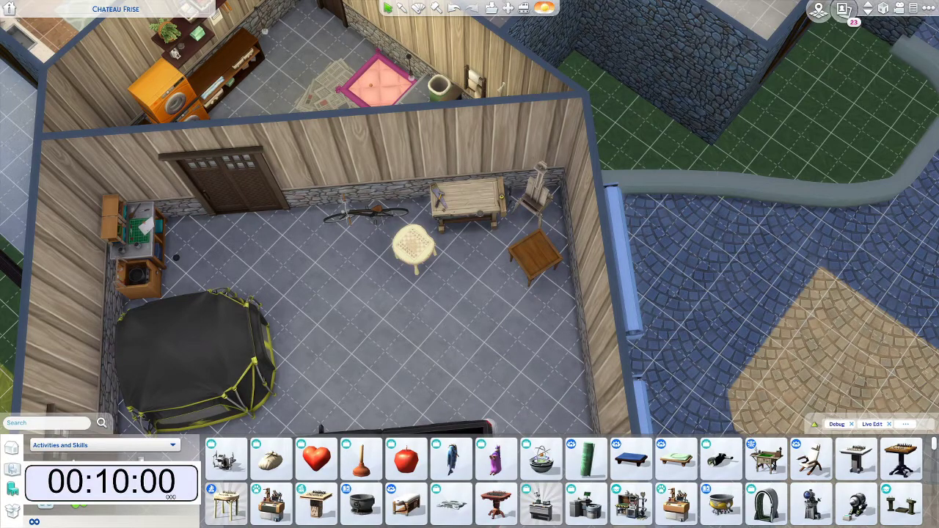
# Step: Close the activities and skills catalog and rotate the view toward the garage door side
pyautogui.scroll(-3, 496, 336)
pyautogui.press('e')
pyautogui.press('e')
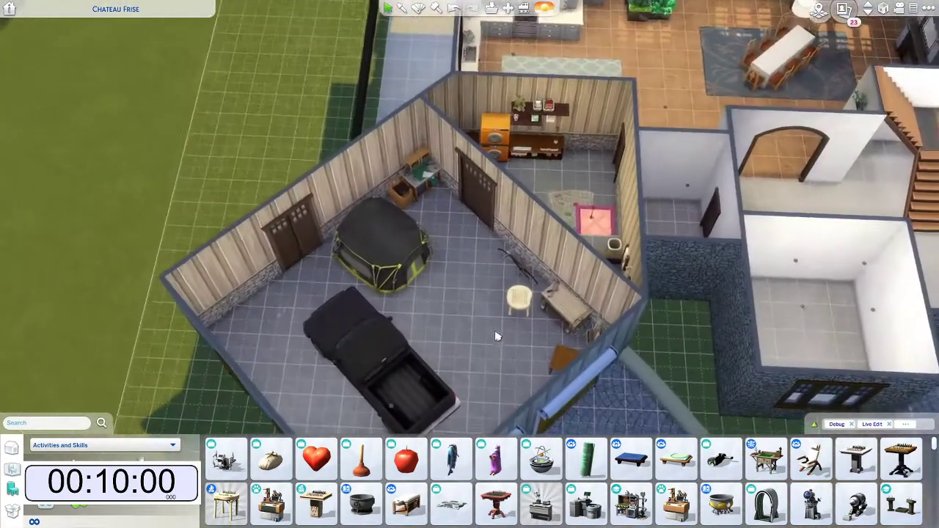
pyautogui.press('e')
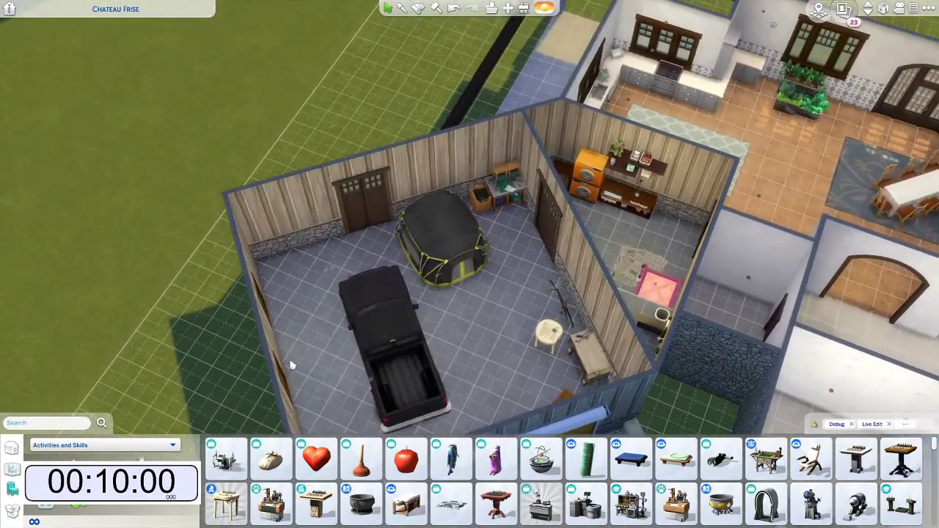
pyautogui.click(82, 508)
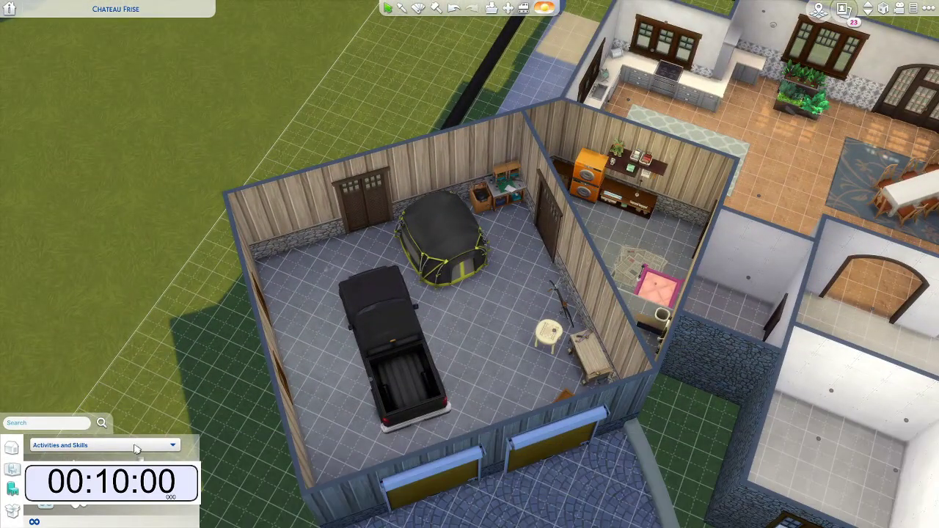
pyautogui.press('e')
pyautogui.scroll(2, 449, 295)
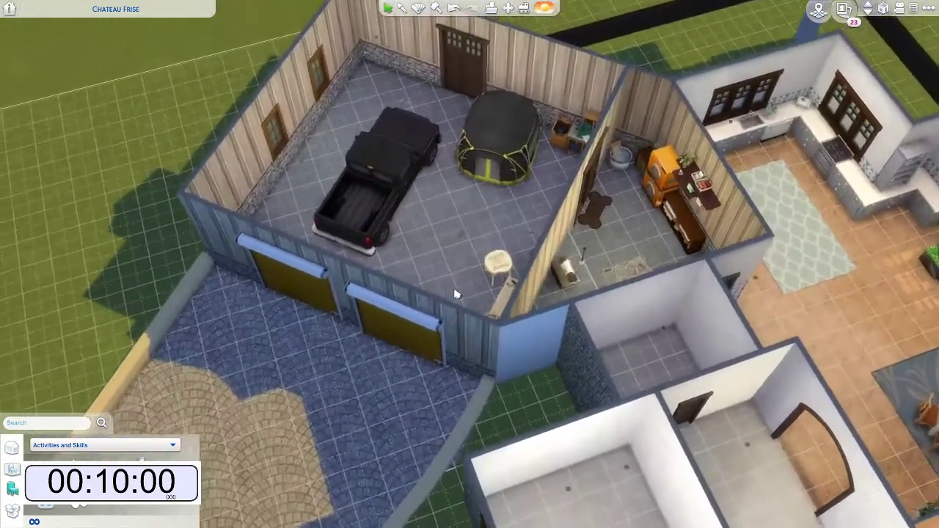
pyautogui.scroll(-3, 449, 294)
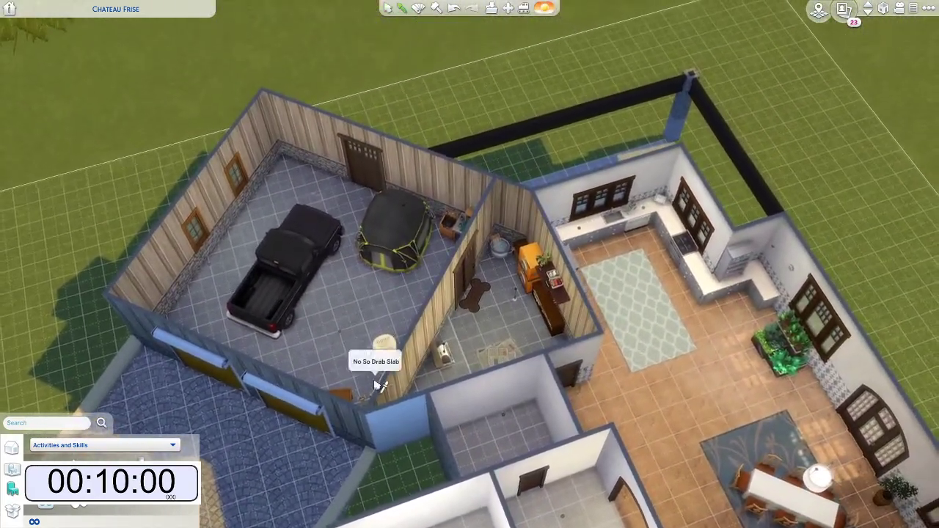
# Step: Bring up the pattern choices for the garage wall
pyautogui.click(433, 436)
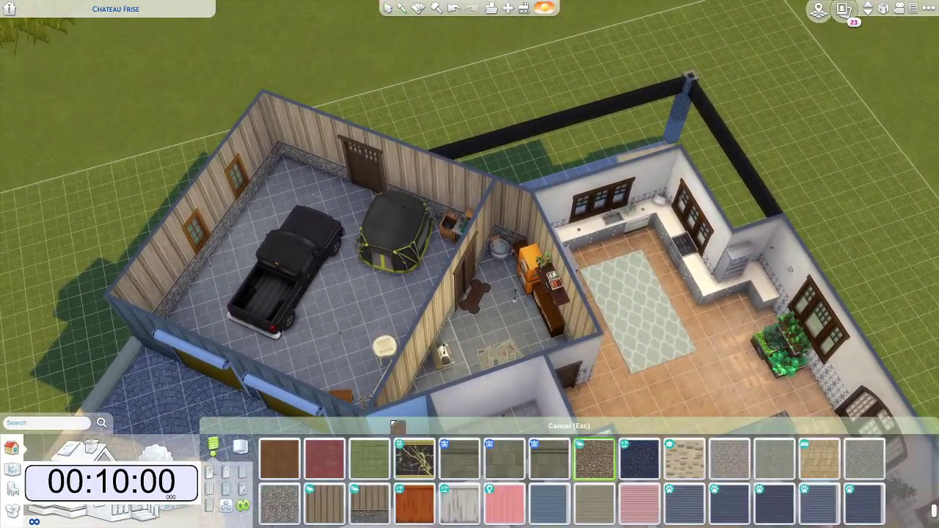
pyautogui.scroll(5, 482, 299)
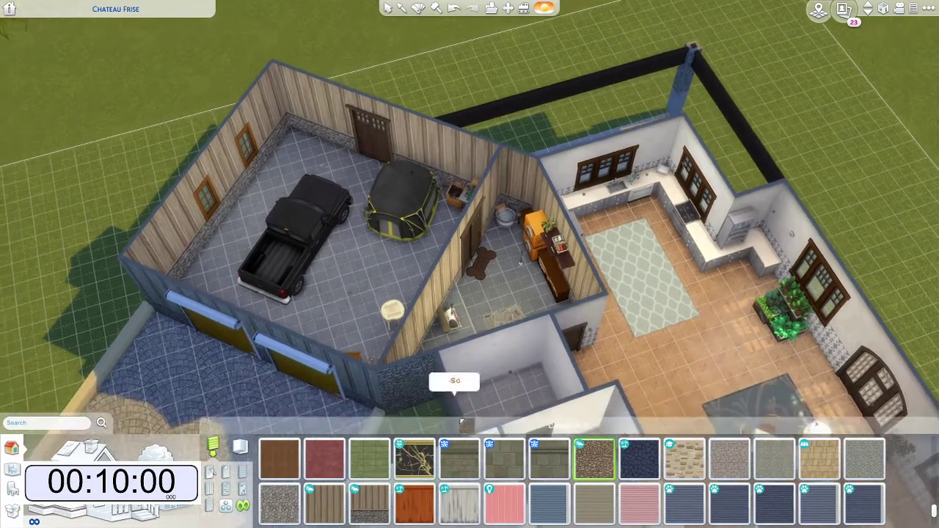
pyautogui.scroll(-2, 500, 297)
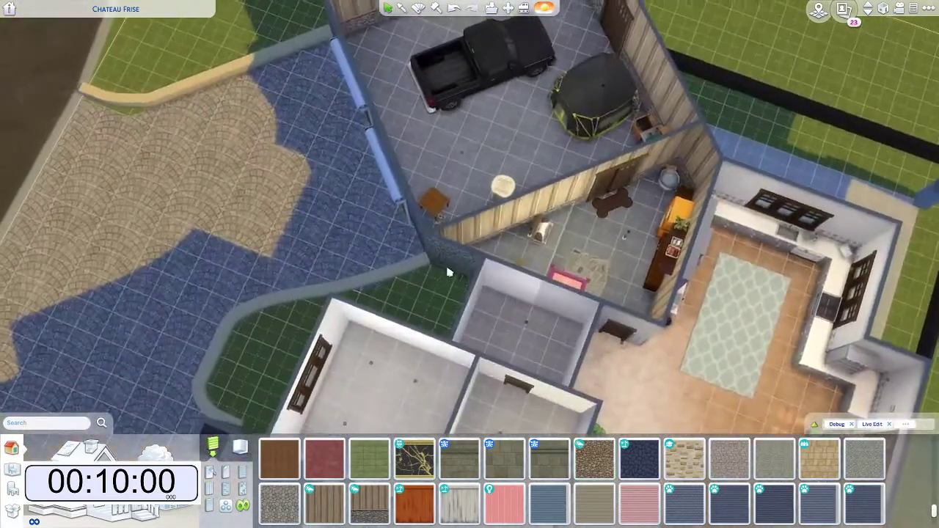
pyautogui.scroll(3, 361, 199)
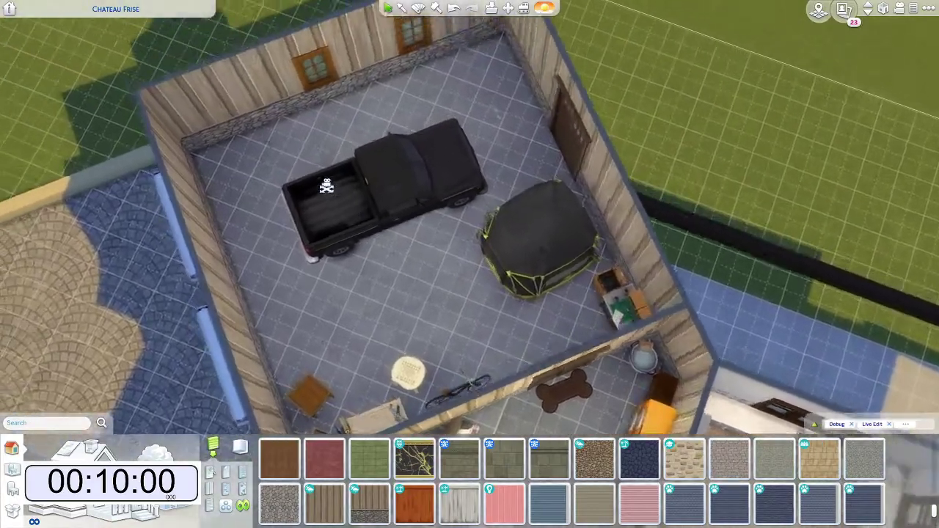
pyautogui.scroll(3, 511, 248)
pyautogui.scroll(-2, 518, 280)
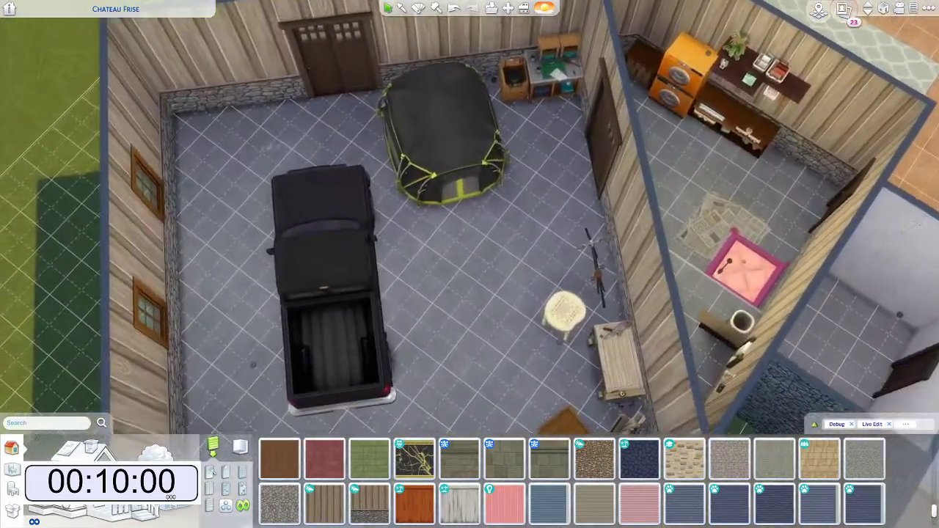
# Step: Hide the interface and fly the camera over the garage into the laundry room
pyautogui.press('Tab')
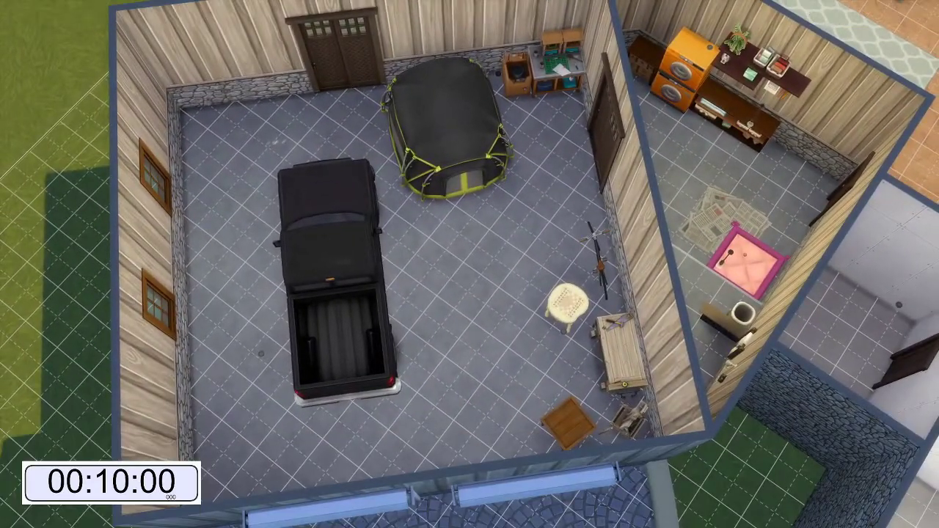
pyautogui.press('a')
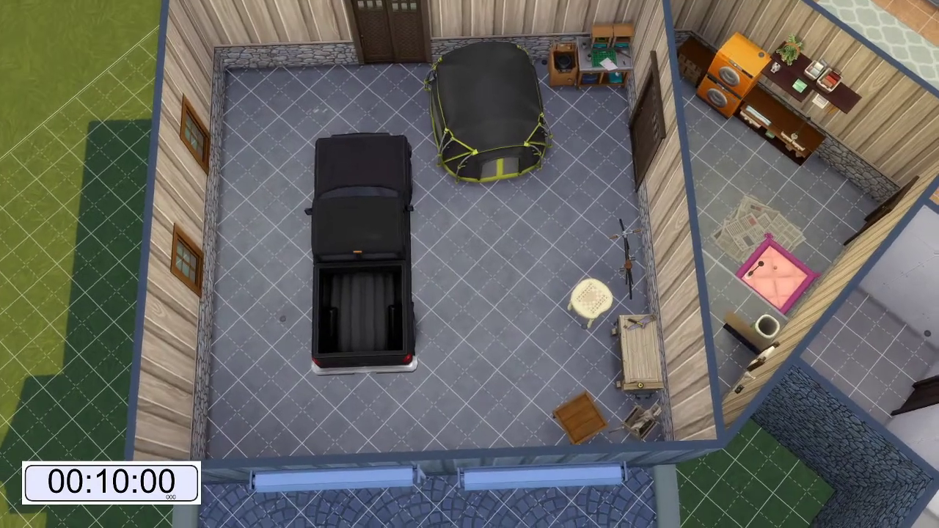
pyautogui.press('e')
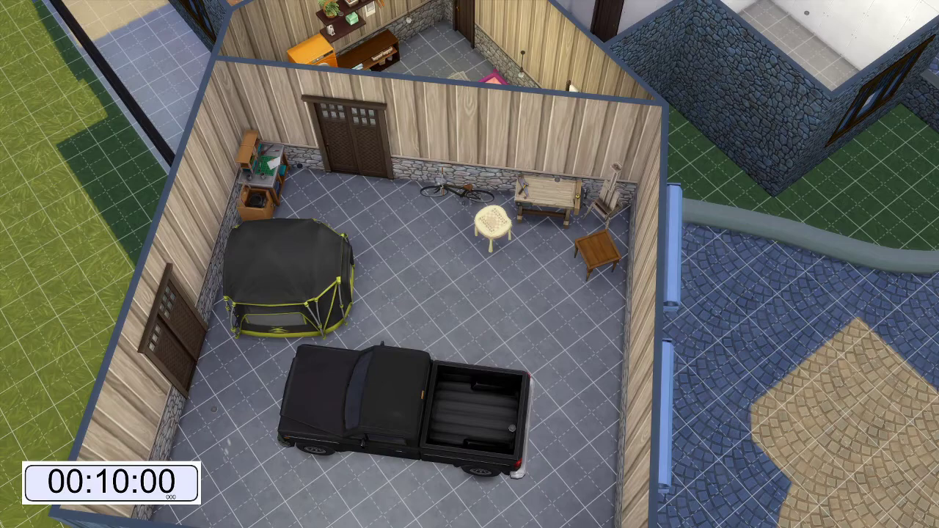
pyautogui.press('w')
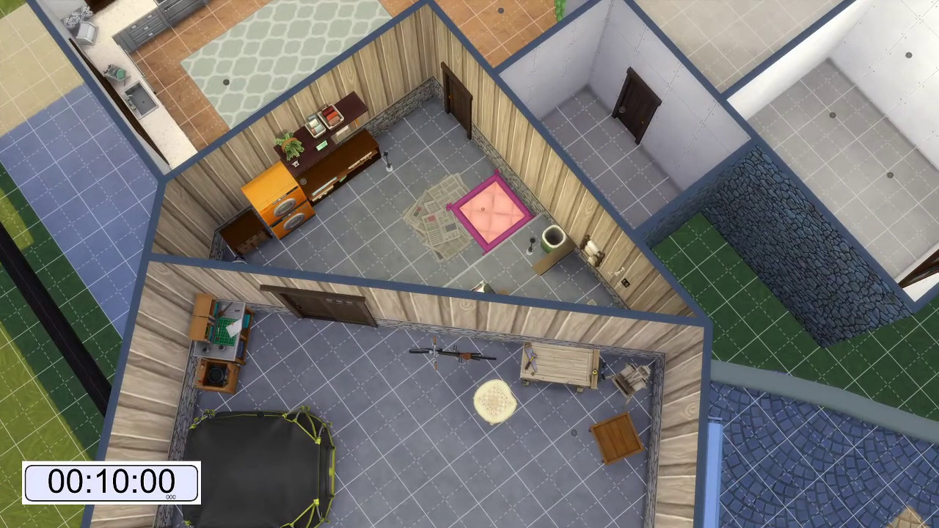
pyautogui.press('w')
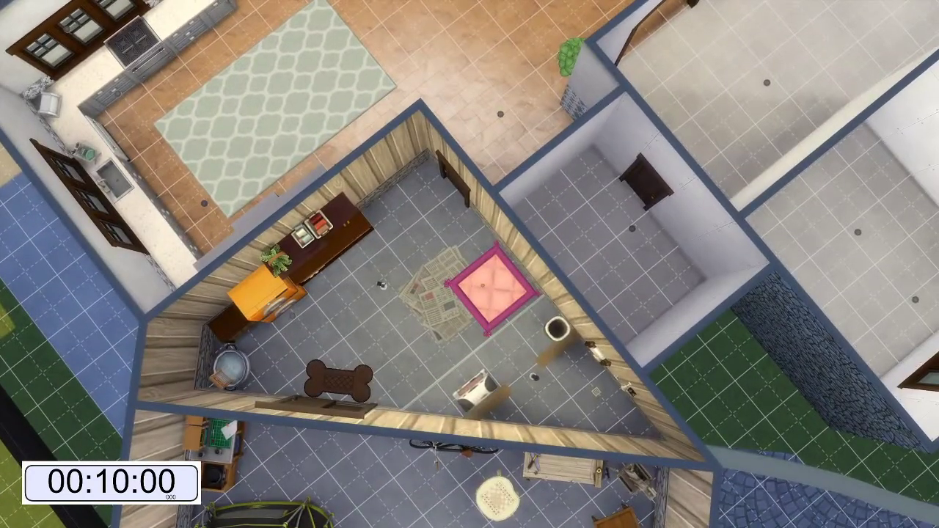
pyautogui.press('z')
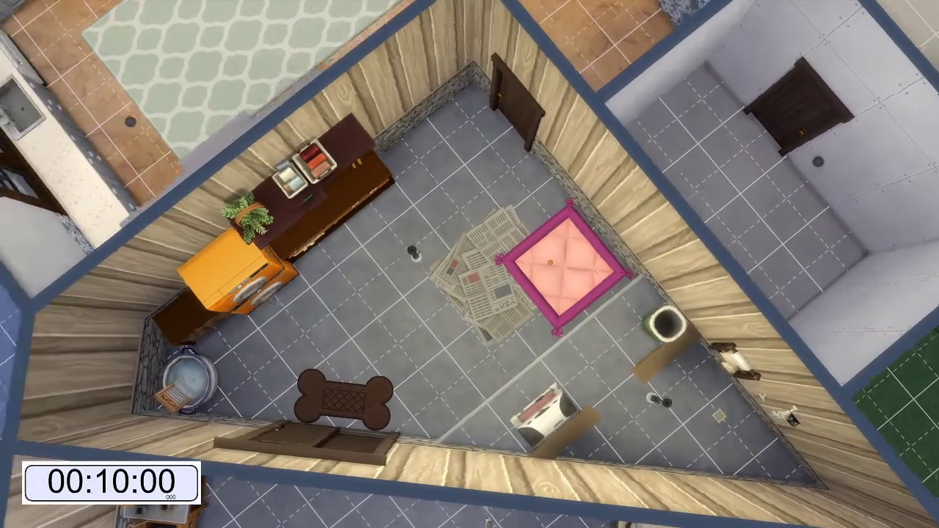
pyautogui.press('q')
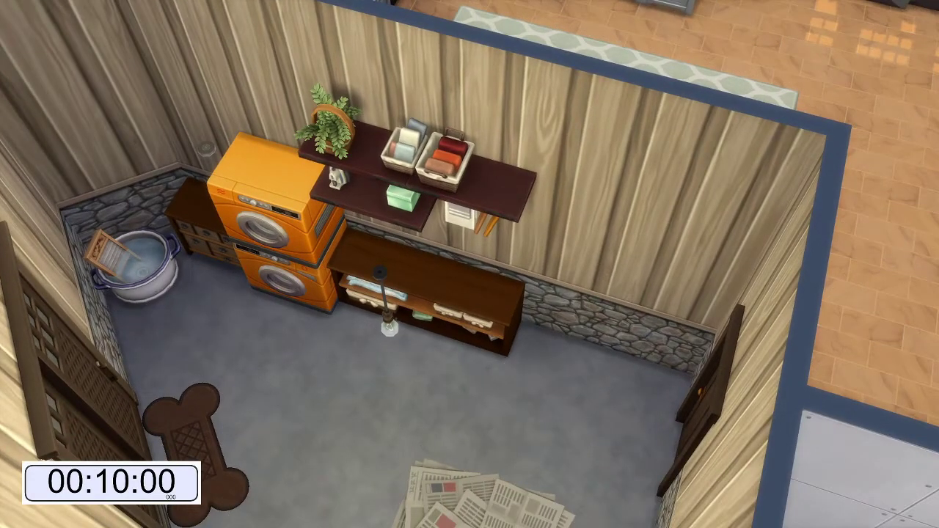
pyautogui.scroll(-5, 502, 299)
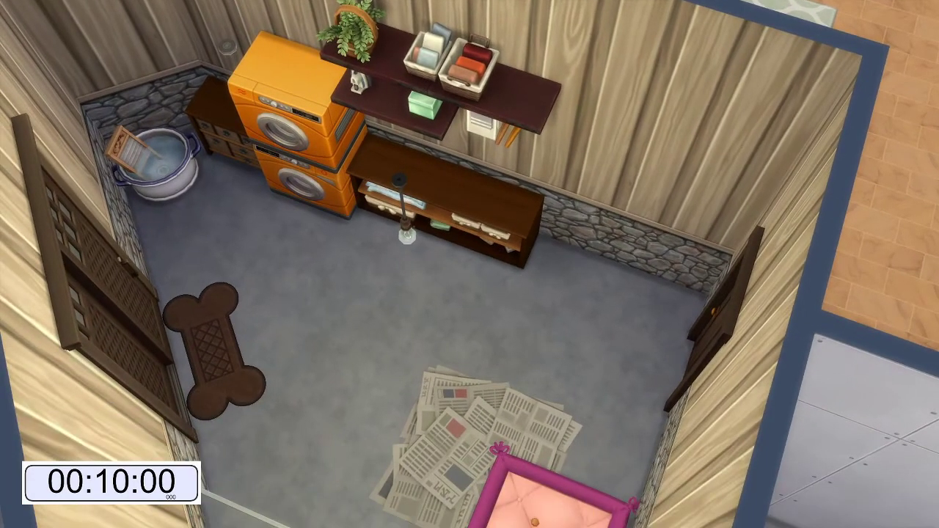
# Step: Restore the build interface and pan over to the empty grey-floored rooms near the staircase
pyautogui.press('Tab')
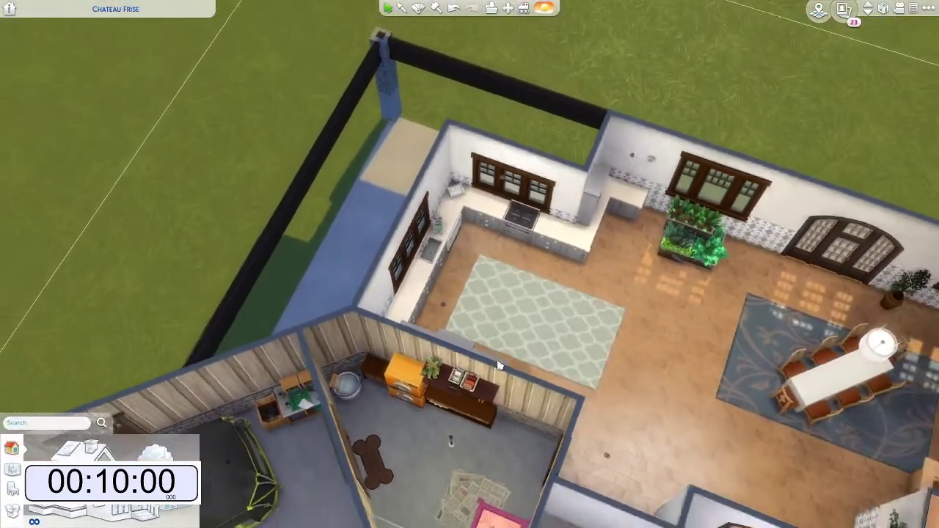
pyautogui.press('e')
pyautogui.press('w')
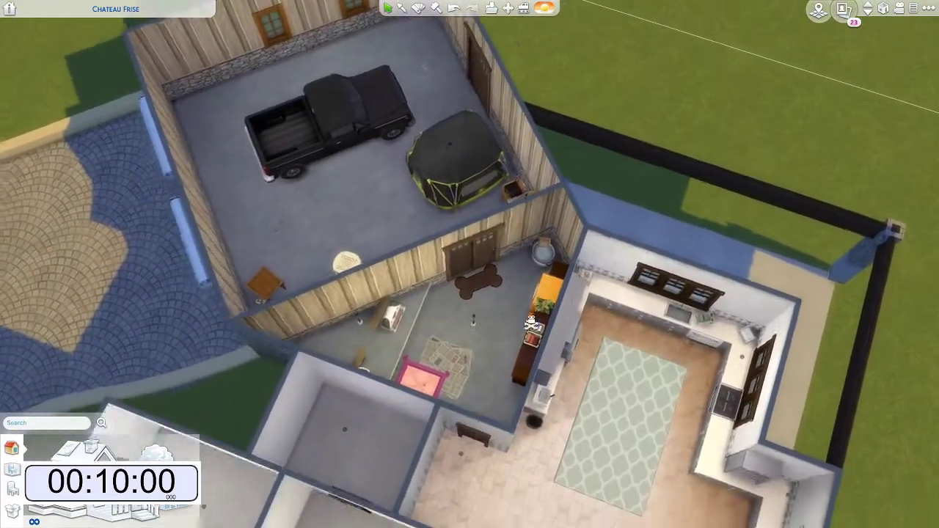
pyautogui.scroll(3, 299, 488)
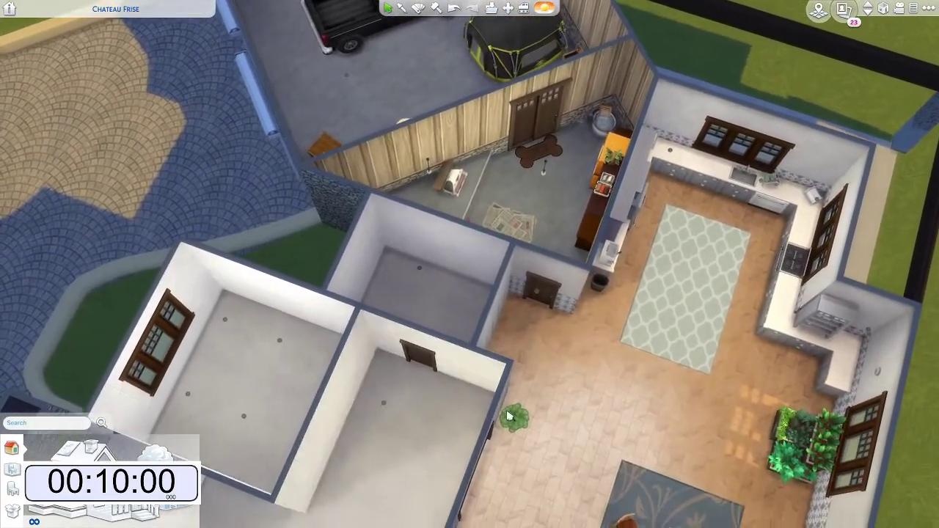
pyautogui.press('s')
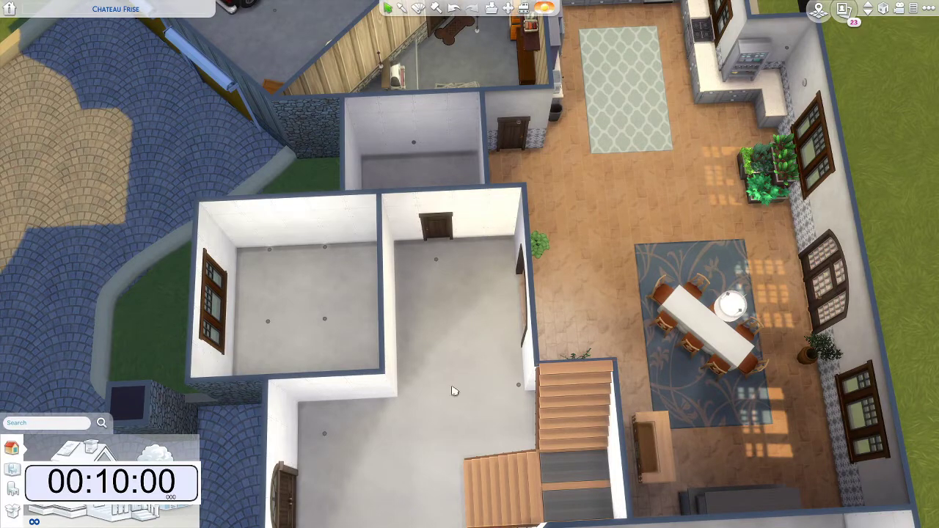
pyautogui.press('a')
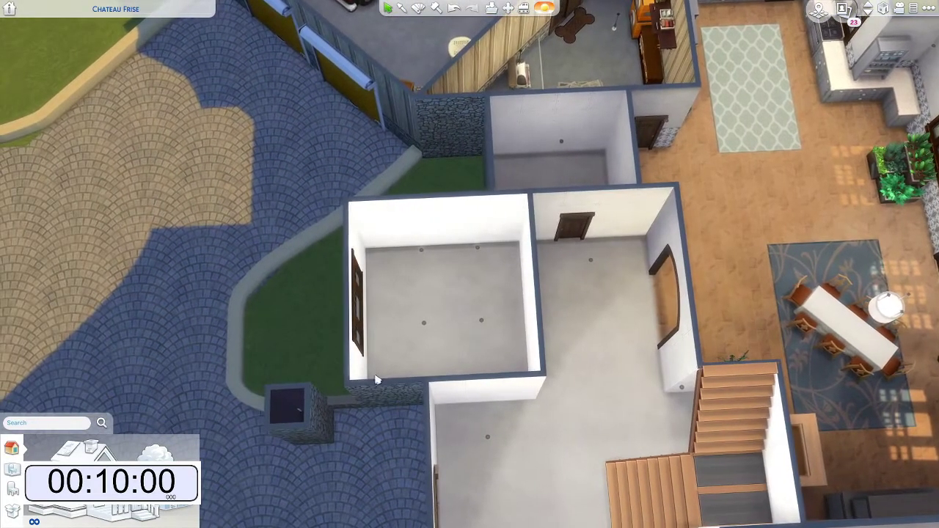
pyautogui.press('w')
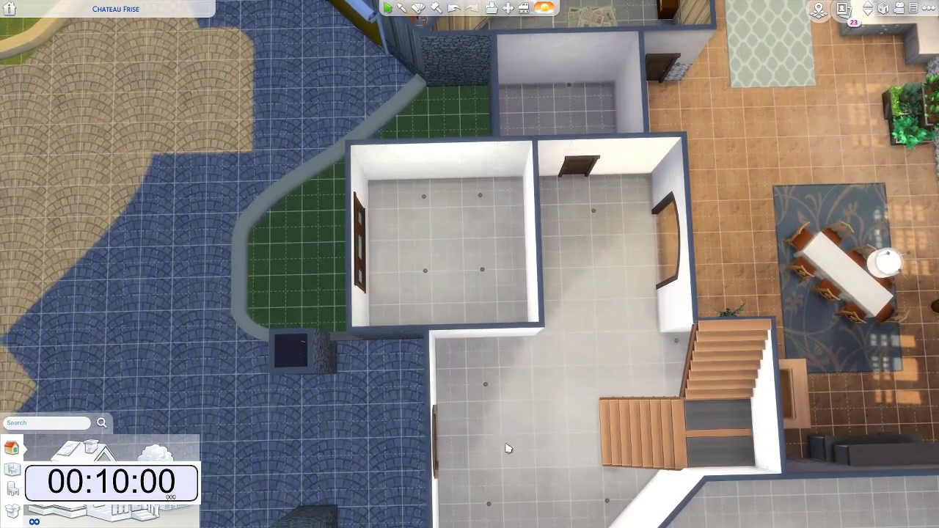
pyautogui.press('w')
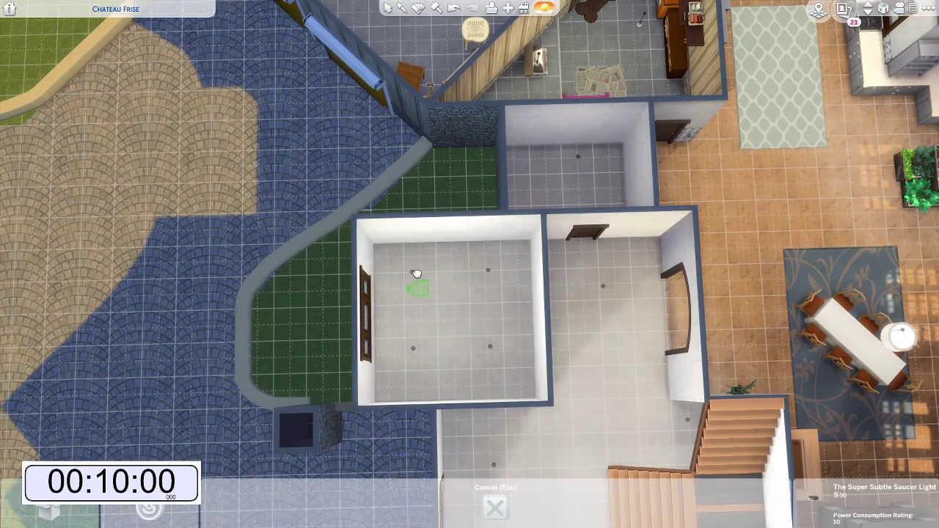
# Step: Rotate the view around the central empty room beside the staircase
pyautogui.press('e')
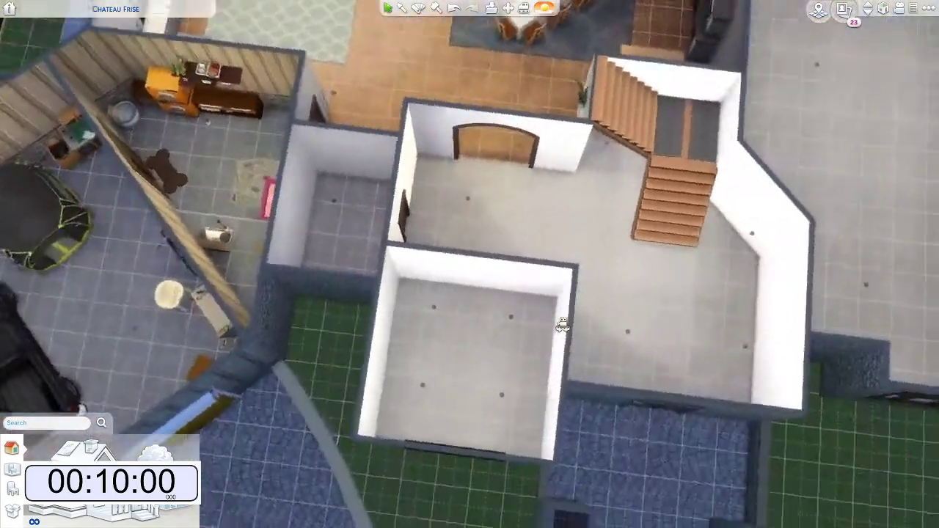